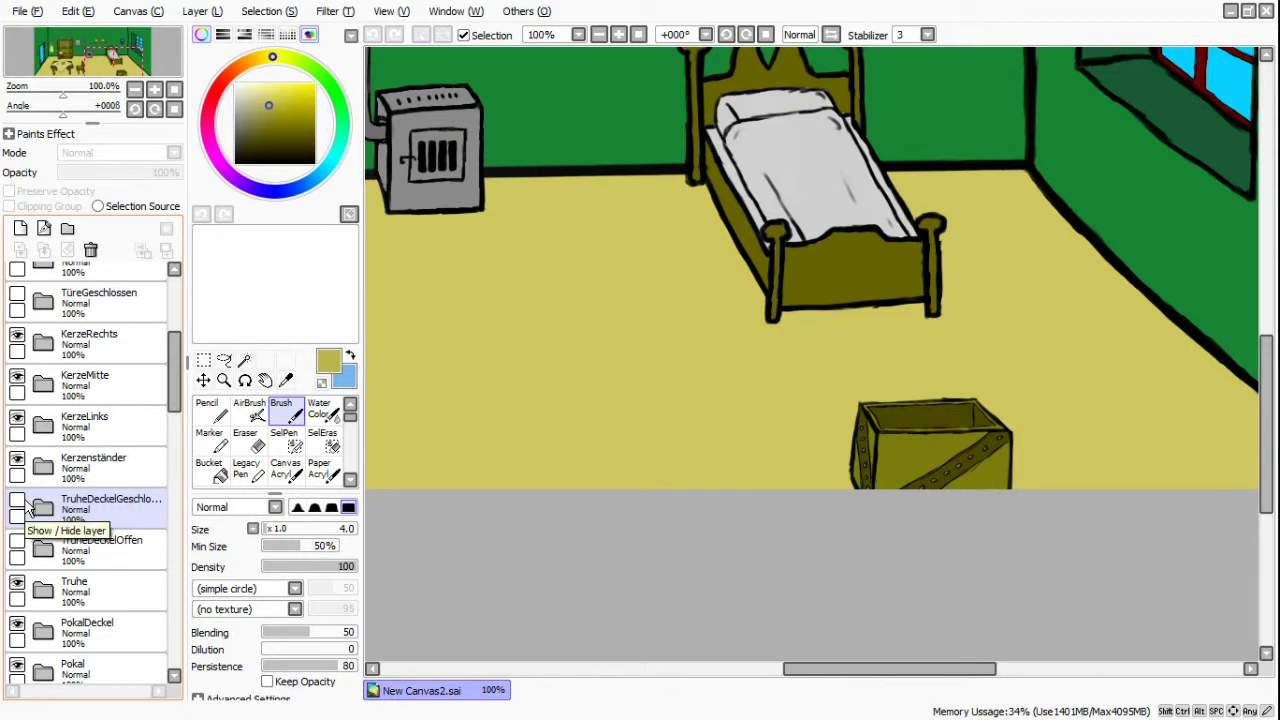
# - Toggle the visibility of the TruheDeckelGeschlossen and TruheDeckelOffen folders to compare the chest's closed and open lids
pyautogui.click(17, 502)
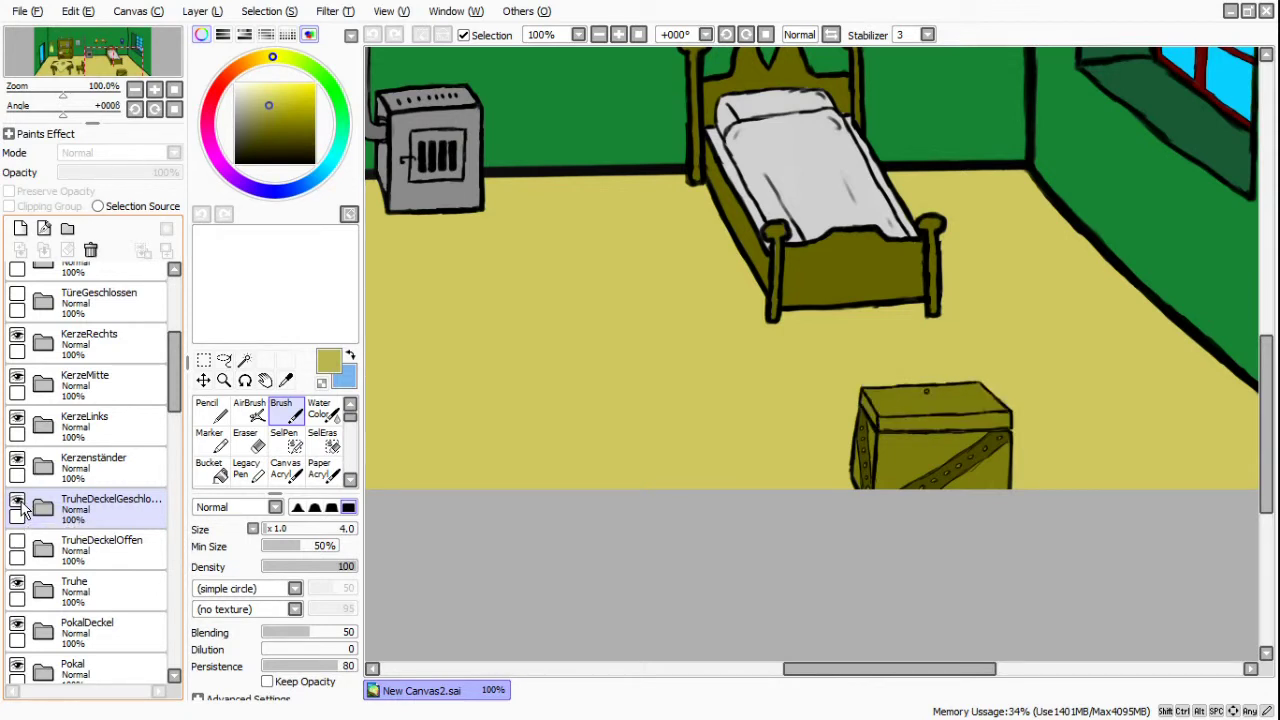
pyautogui.click(17, 502)
pyautogui.click(17, 542)
pyautogui.click(17, 545)
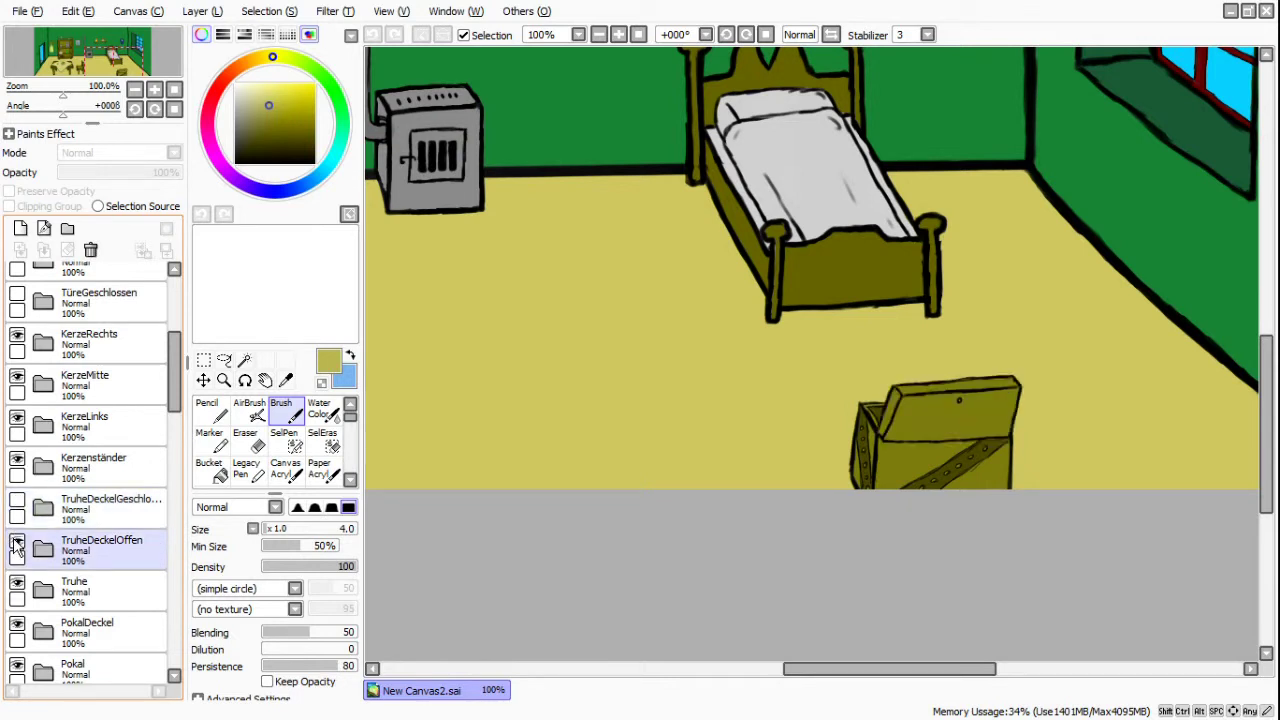
pyautogui.click(17, 544)
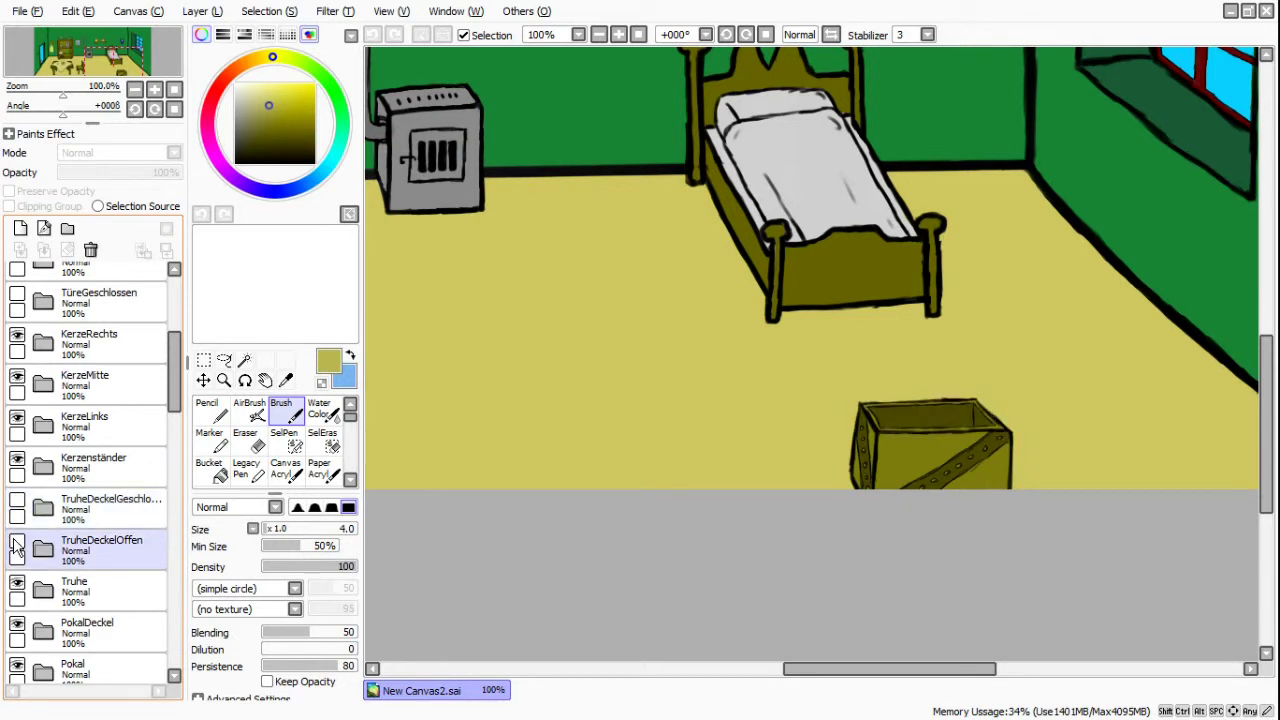
pyautogui.click(17, 543)
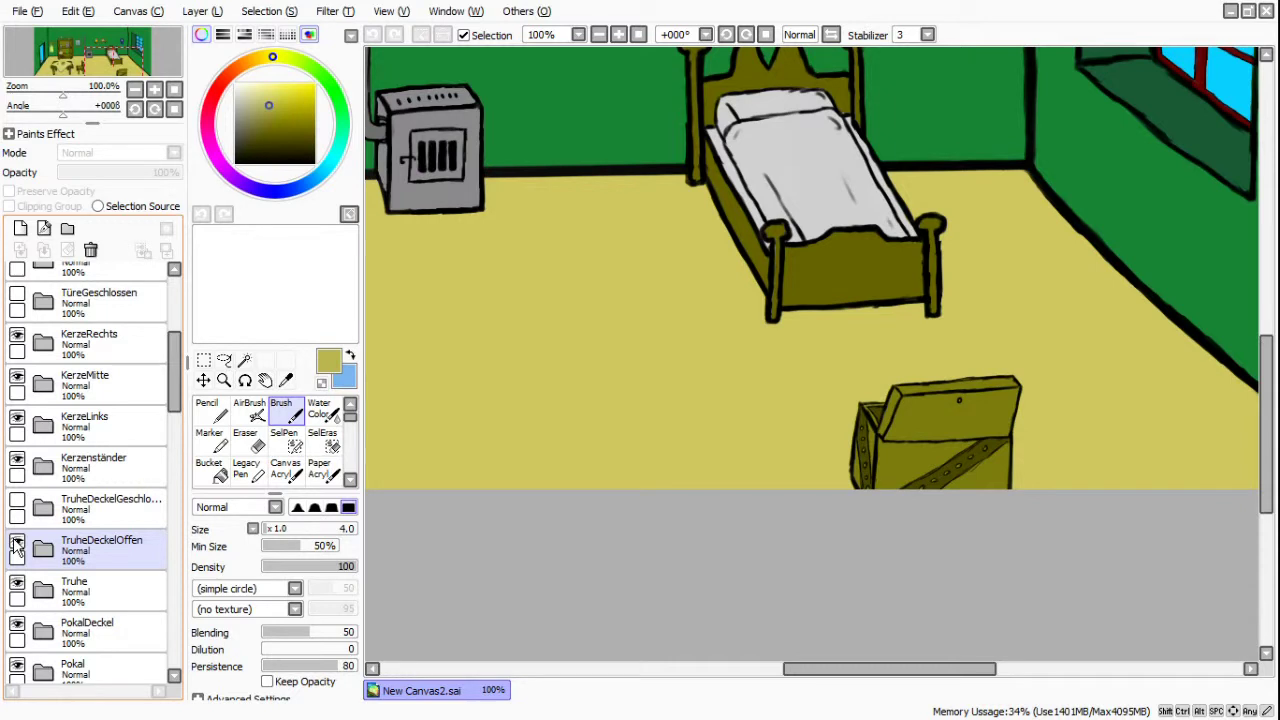
pyautogui.click(17, 544)
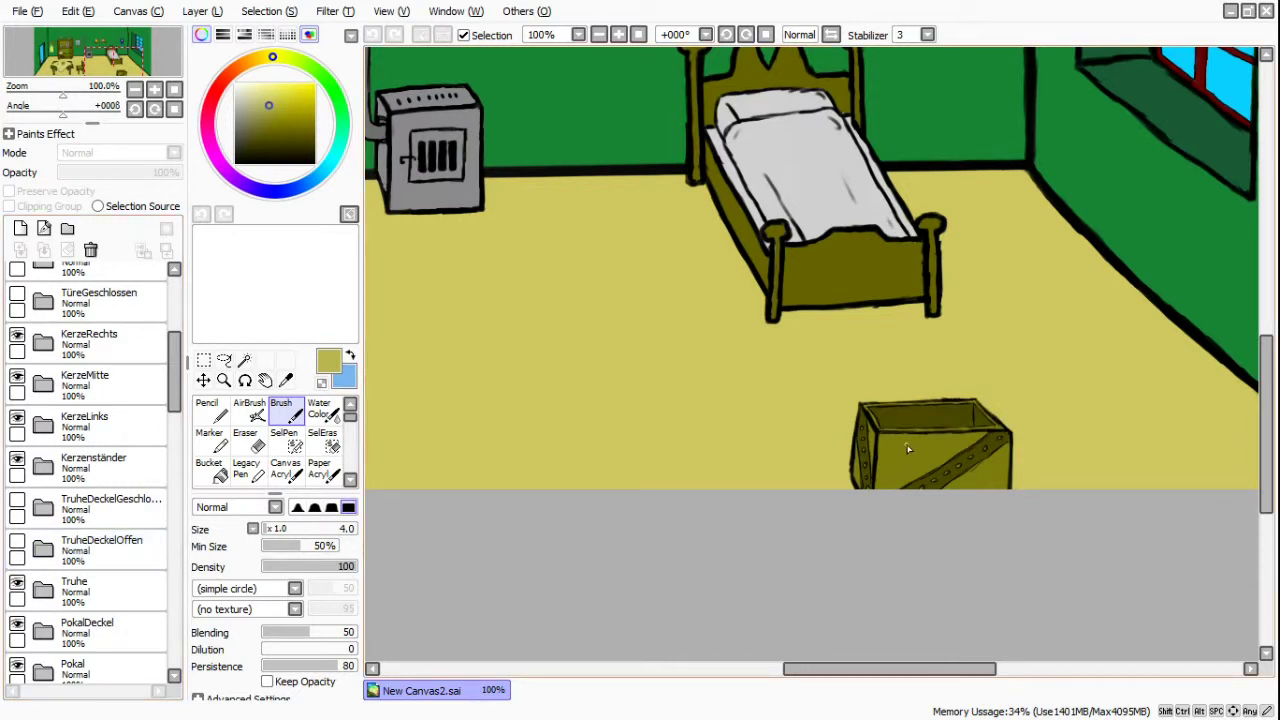
pyautogui.click(17, 545)
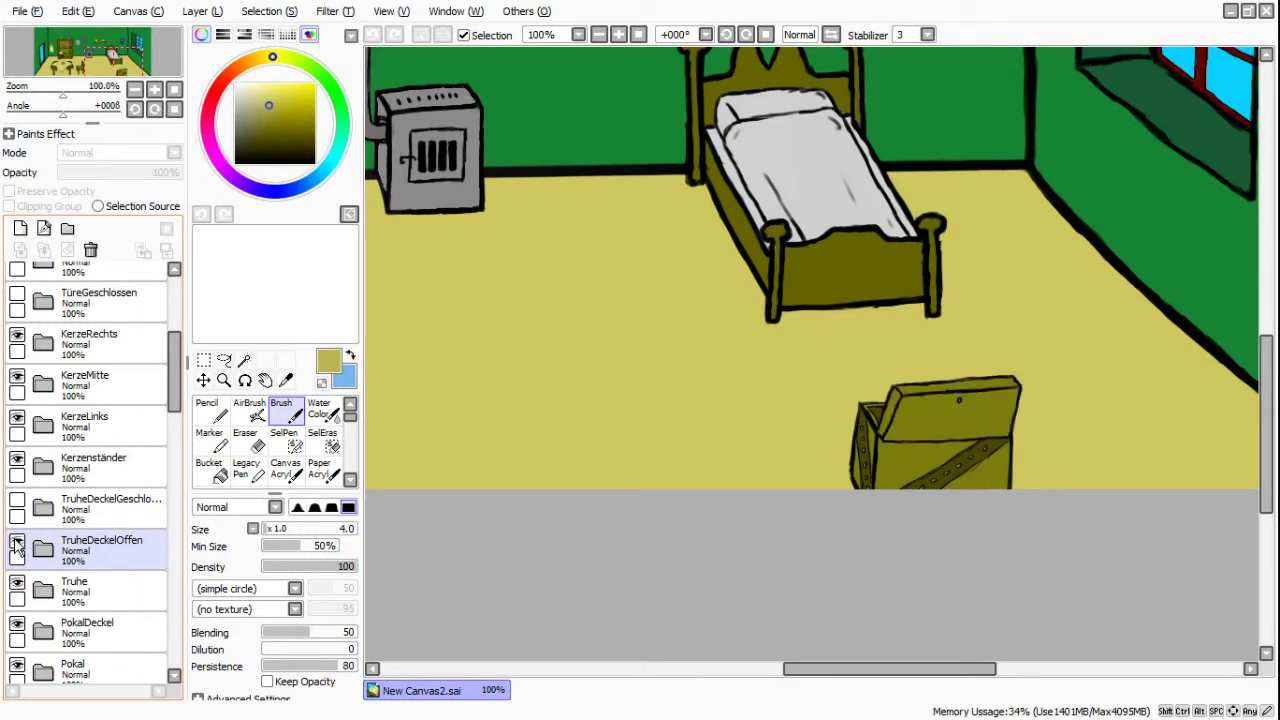
pyautogui.click(17, 545)
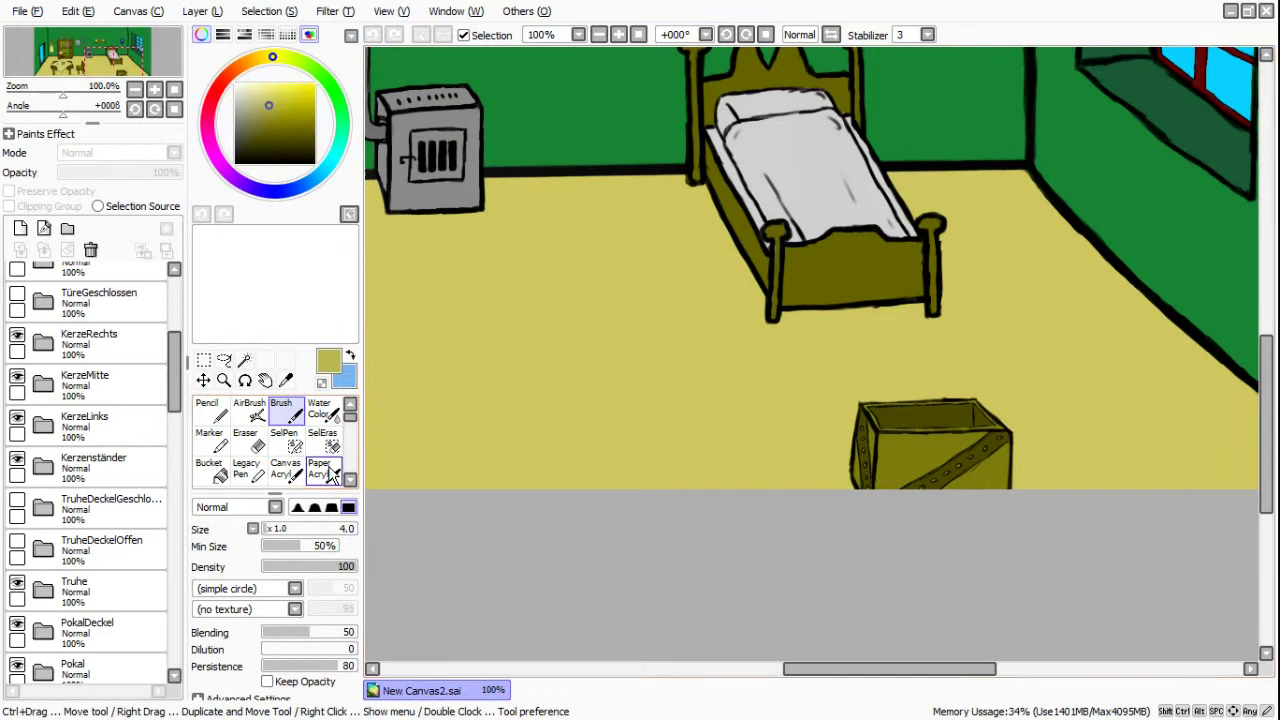
# - Create a new layer folder directly above the closed-lid folder and name it TruheDeckelOffenRECHTS
pyautogui.click(73, 505)
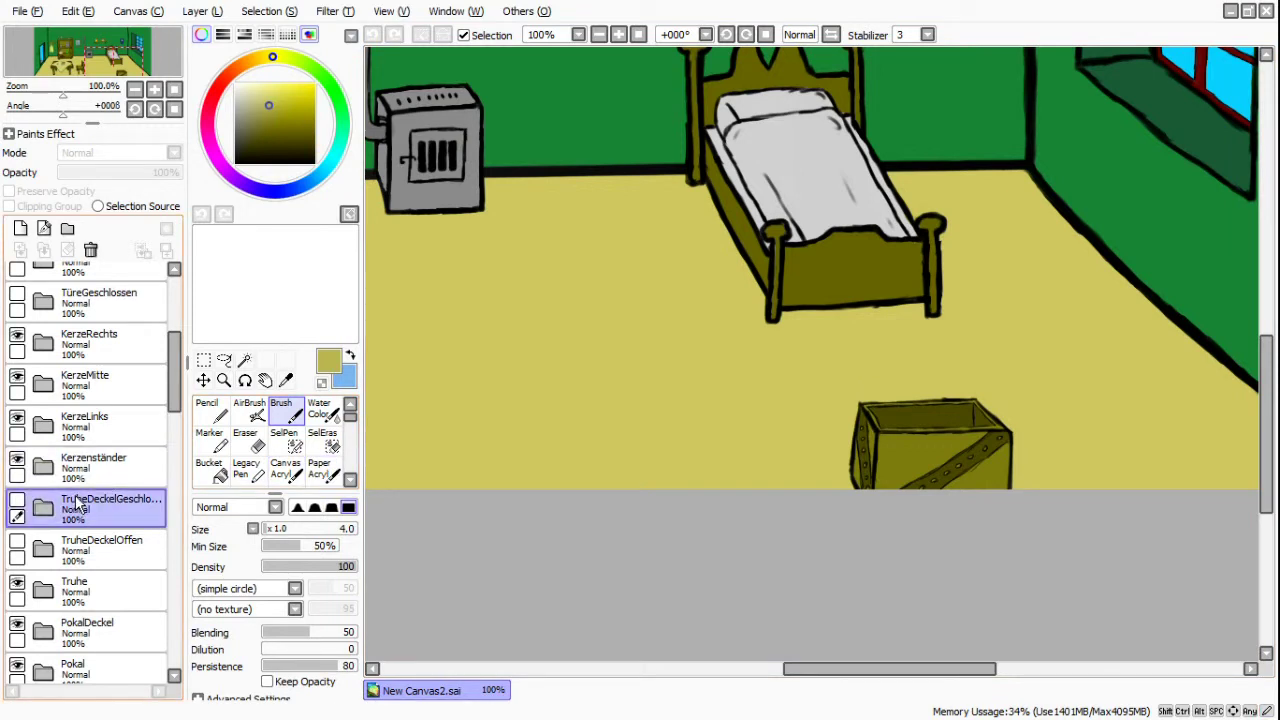
pyautogui.click(67, 228)
pyautogui.doubleClick(84, 518)
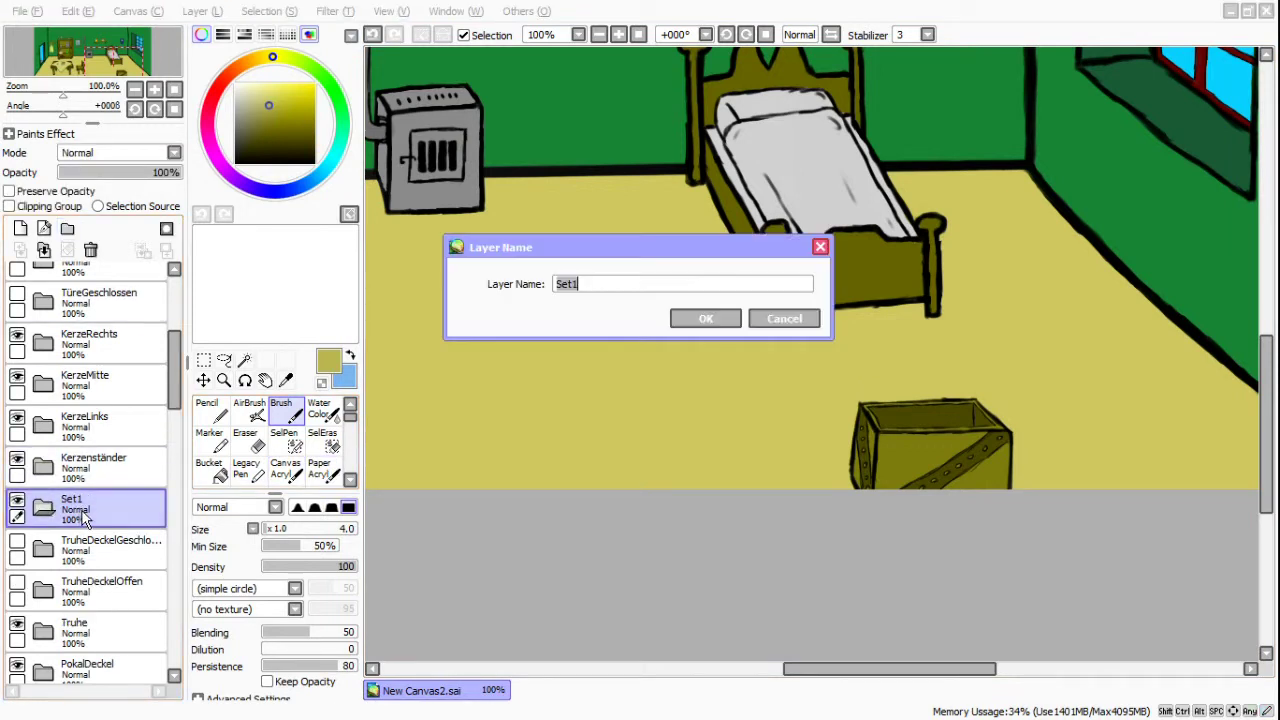
pyautogui.write('Te')
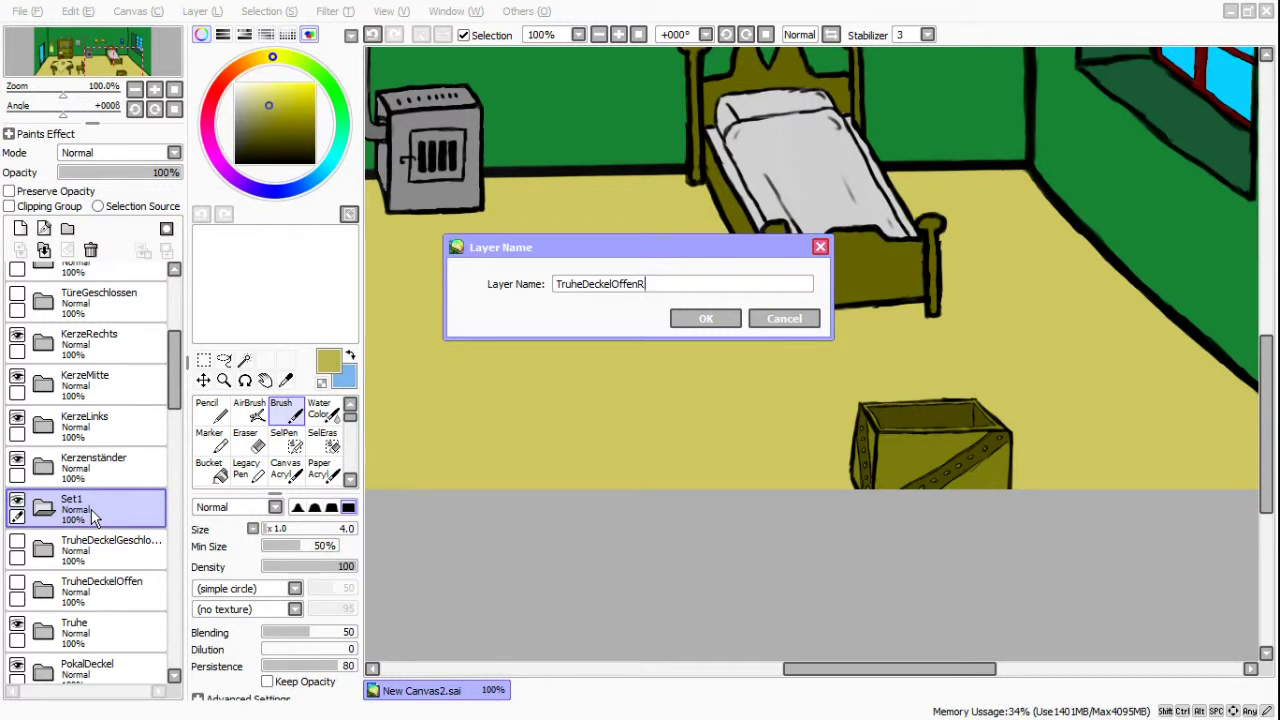
pyautogui.write('uheDeckelOffenRECHTS')
pyautogui.press('Return')
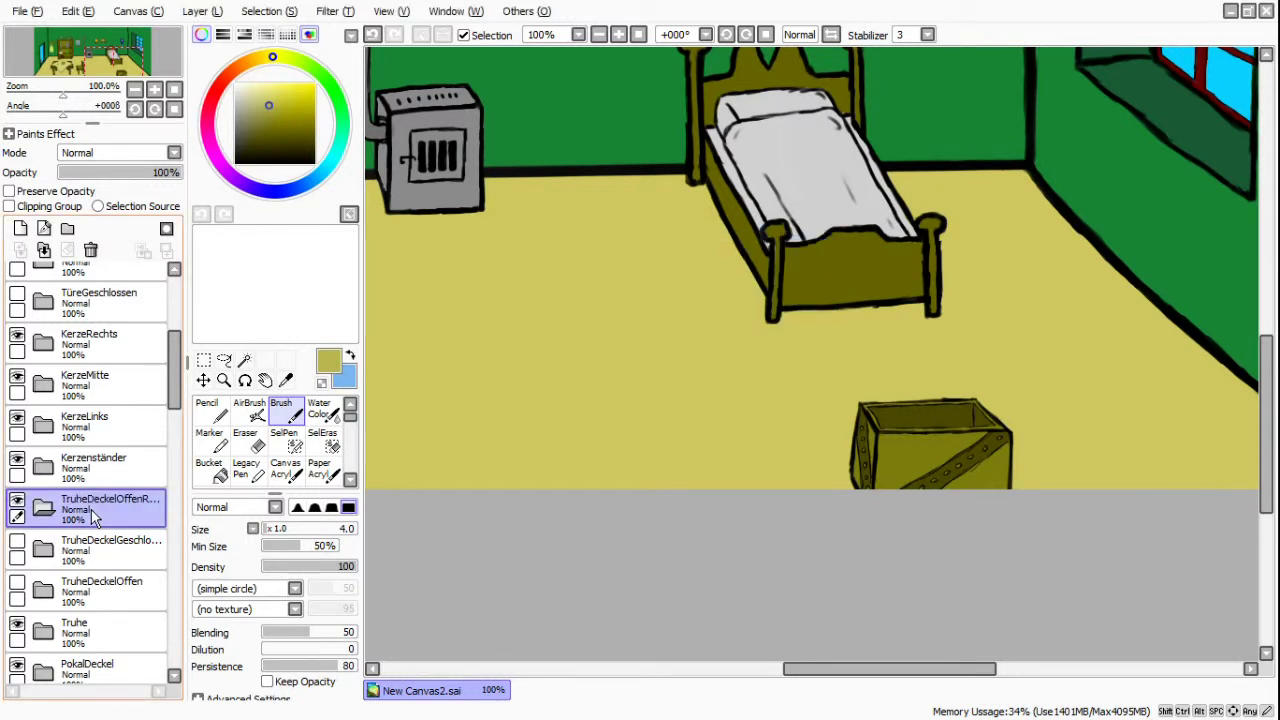
# - Add a new layer inside the TruheDeckelOffenRECHTS folder and name it Begrenzung
pyautogui.click(20, 228)
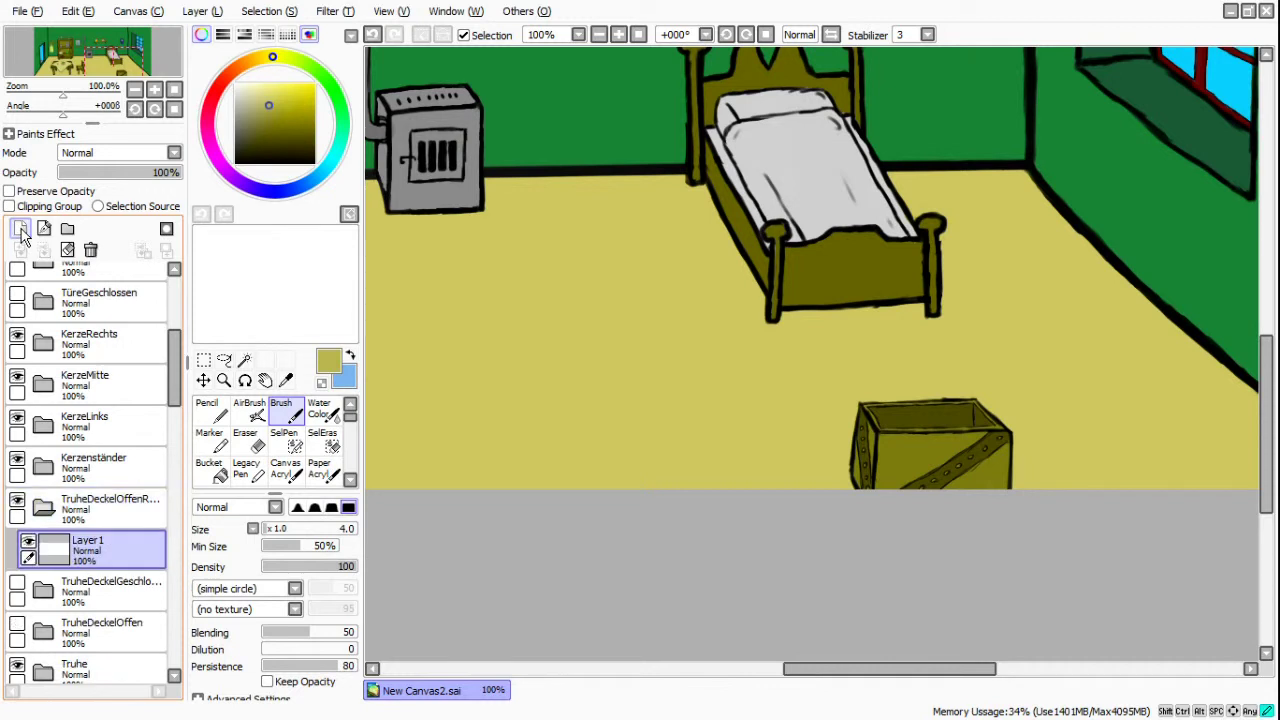
pyautogui.doubleClick(88, 550)
pyautogui.write('Br')
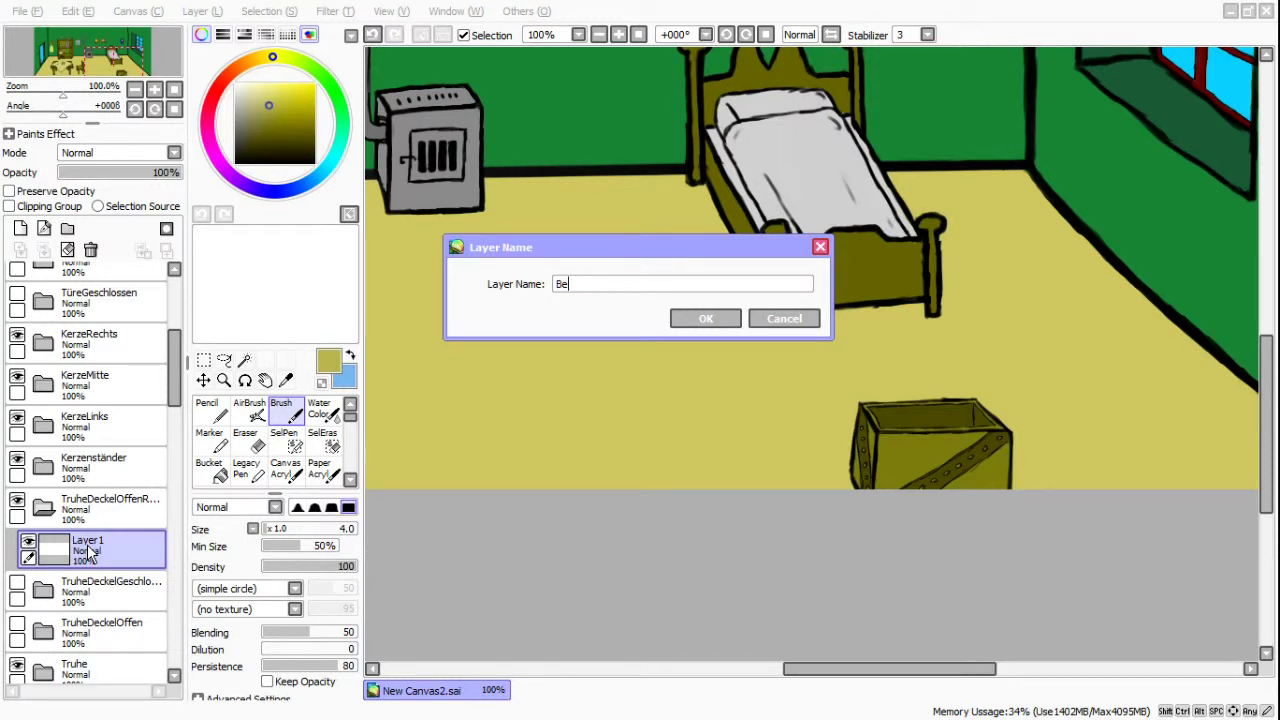
pyautogui.write('grenzung')
pyautogui.press('Return')
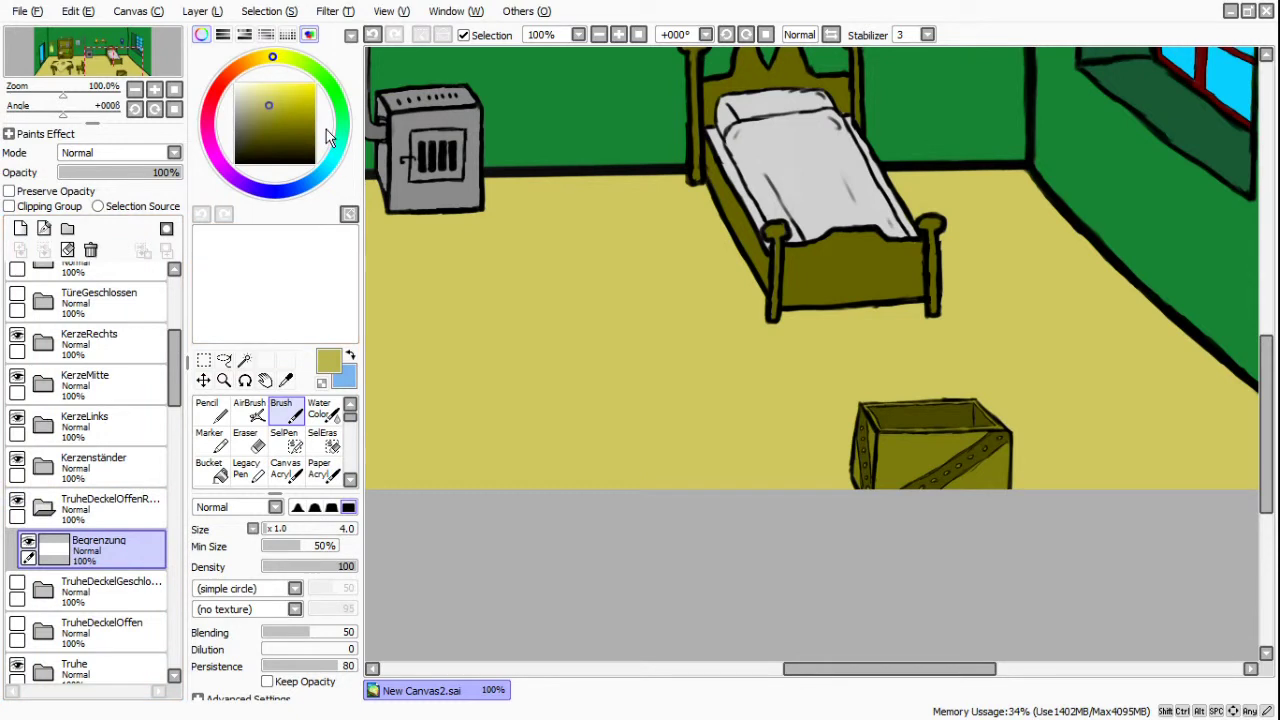
# - Set the drawing color to black and the Brush size to 3.0 for outlining the chest lid
pyautogui.moveTo(272, 157); pyautogui.dragTo(236, 163)
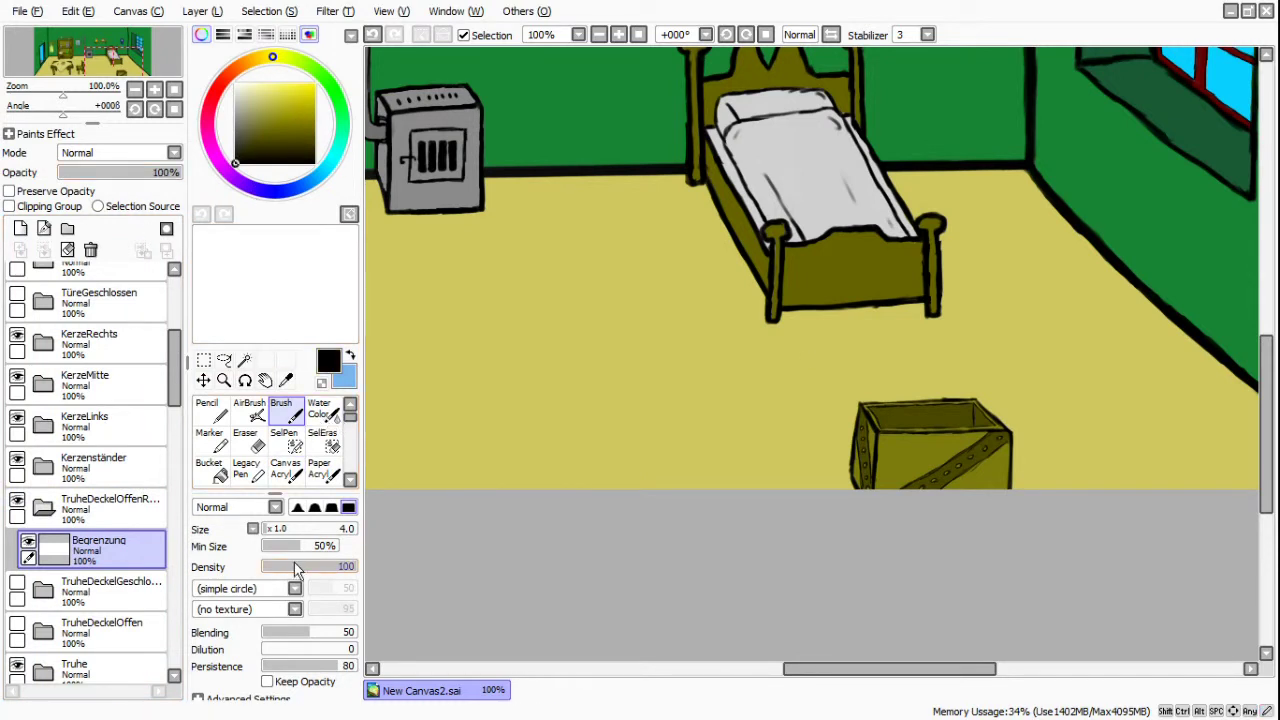
pyautogui.click(268, 536)
pyautogui.scroll(2, 1094, 503)
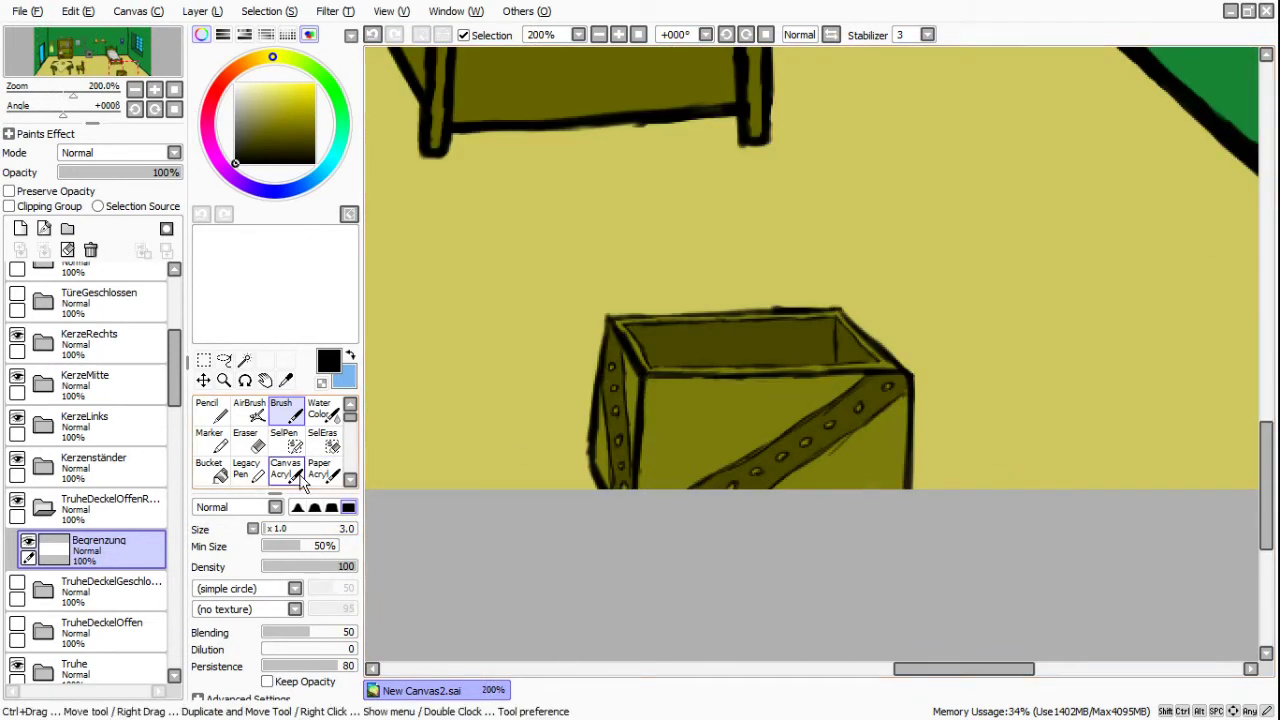
pyautogui.click(270, 537)
pyautogui.click(268, 537)
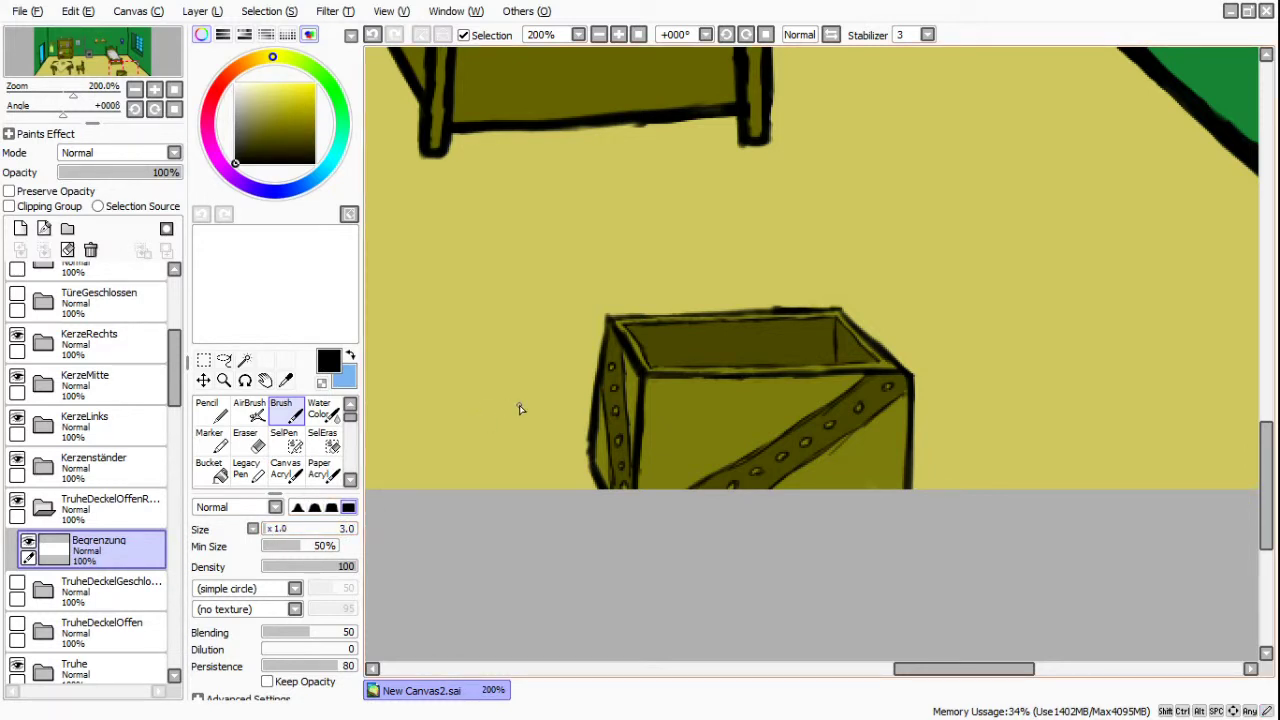
# - Draw the narrow edge of an opened lid, slanting upward from the chest's front right corner, discarding the trial stroke at the left corner
pyautogui.moveTo(612, 264); pyautogui.dragTo(601, 320)
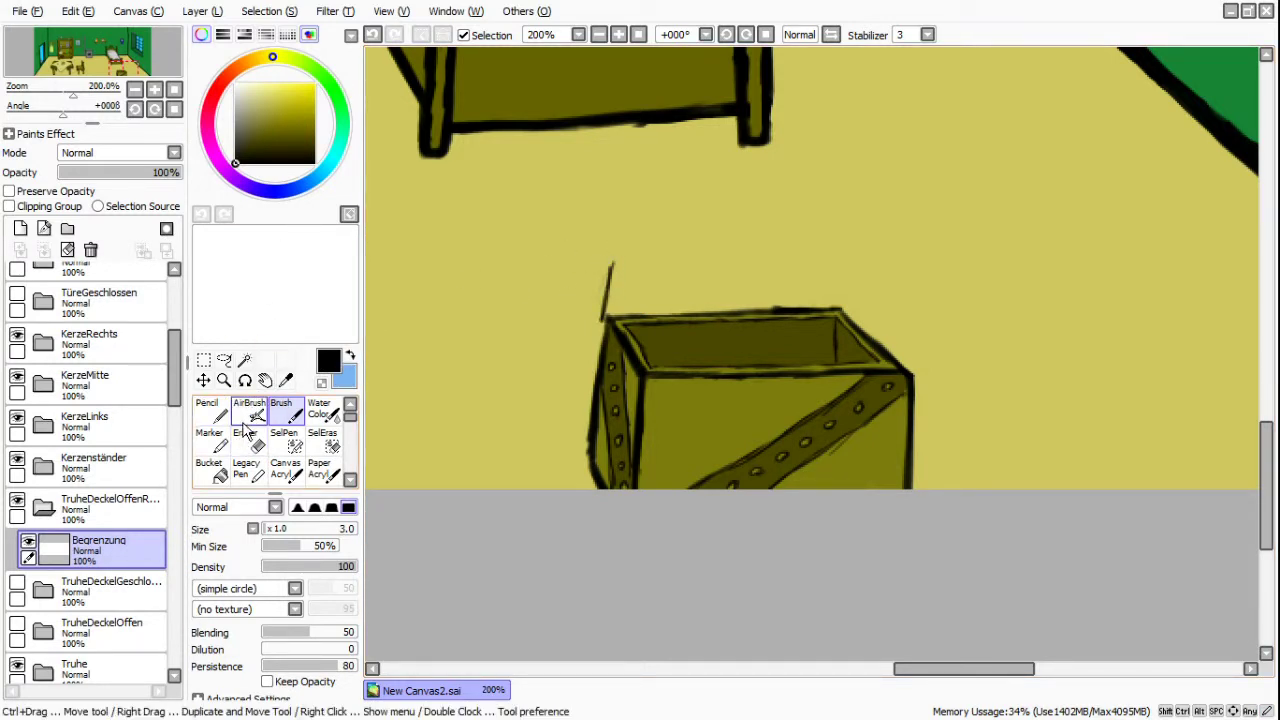
pyautogui.hotkey('ctrl', 'z')
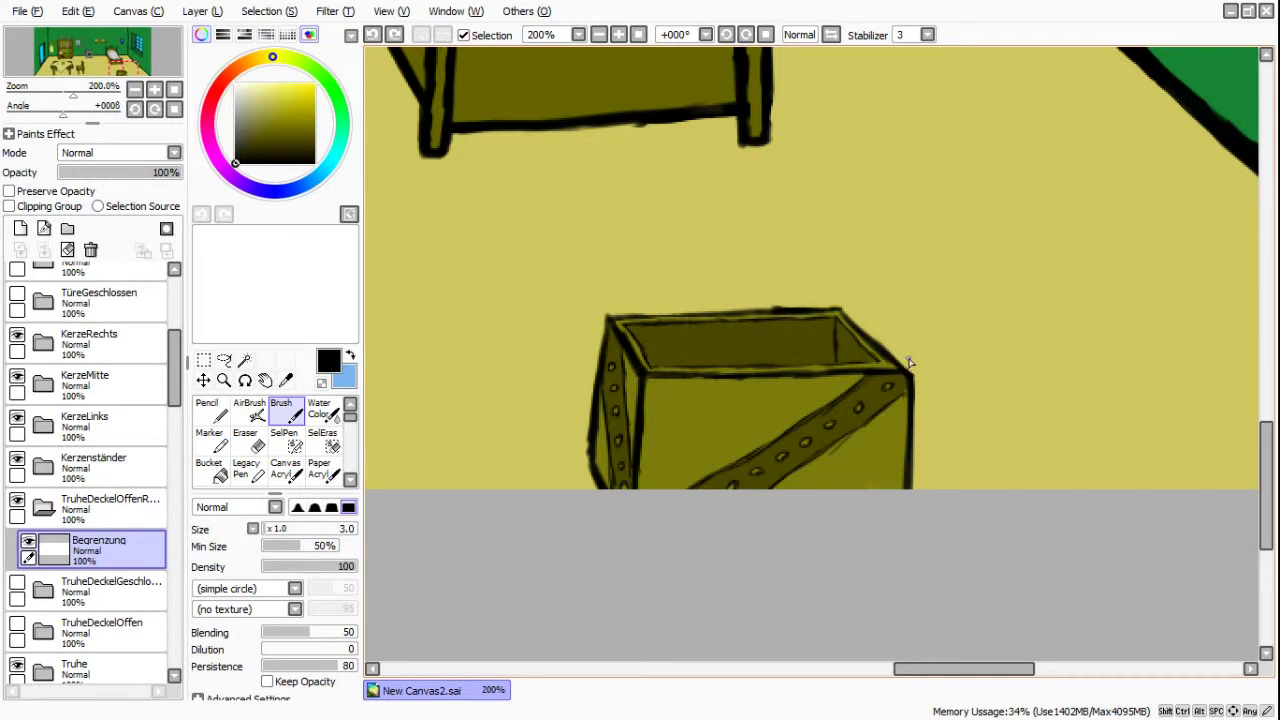
pyautogui.moveTo(912, 373); pyautogui.dragTo(968, 178)
pyautogui.moveTo(948, 245)
pyautogui.mouseDown()
pyautogui.moveTo(968, 168)
pyautogui.moveTo(952, 163)
pyautogui.moveTo(932, 232)
pyautogui.mouseUp()
pyautogui.moveTo(946, 188); pyautogui.dragTo(897, 350)
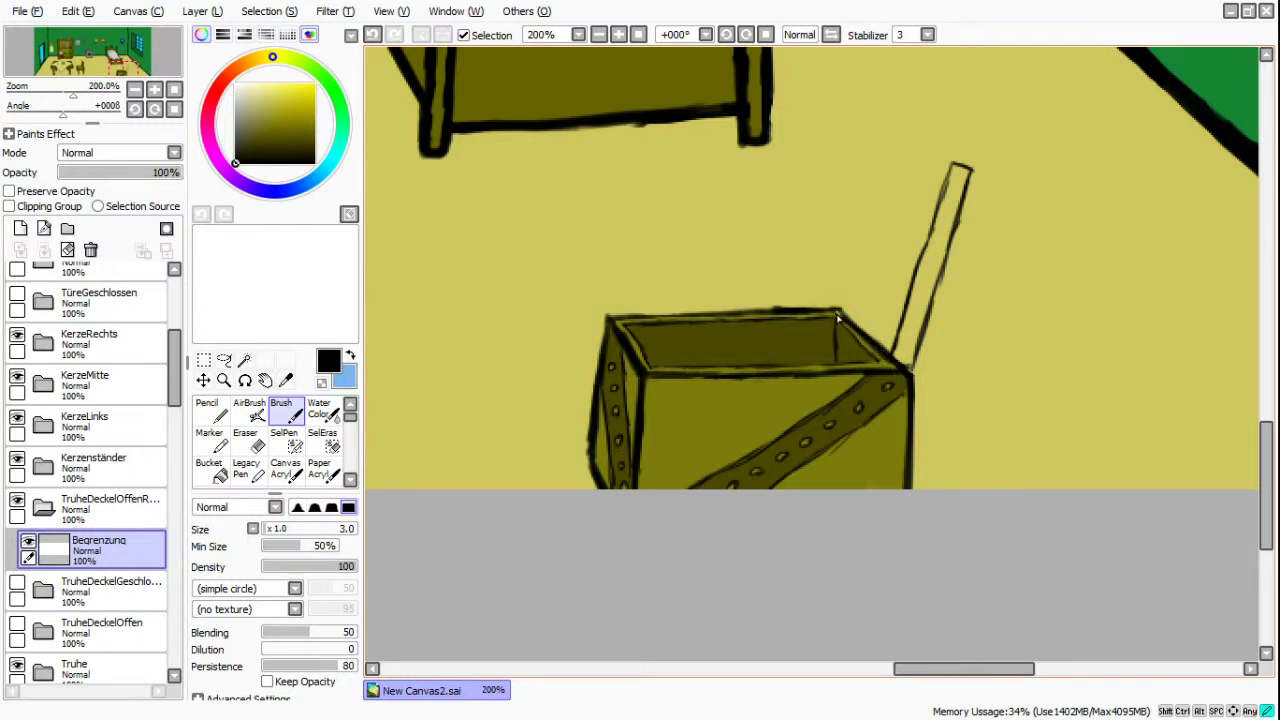
# - Outline the lid's wide face from the chest's rear right corner, then hide the Truhe folder and draw the lid's lower edge
pyautogui.moveTo(836, 315)
pyautogui.mouseDown()
pyautogui.moveTo(878, 155)
pyautogui.moveTo(855, 233)
pyautogui.mouseUp()
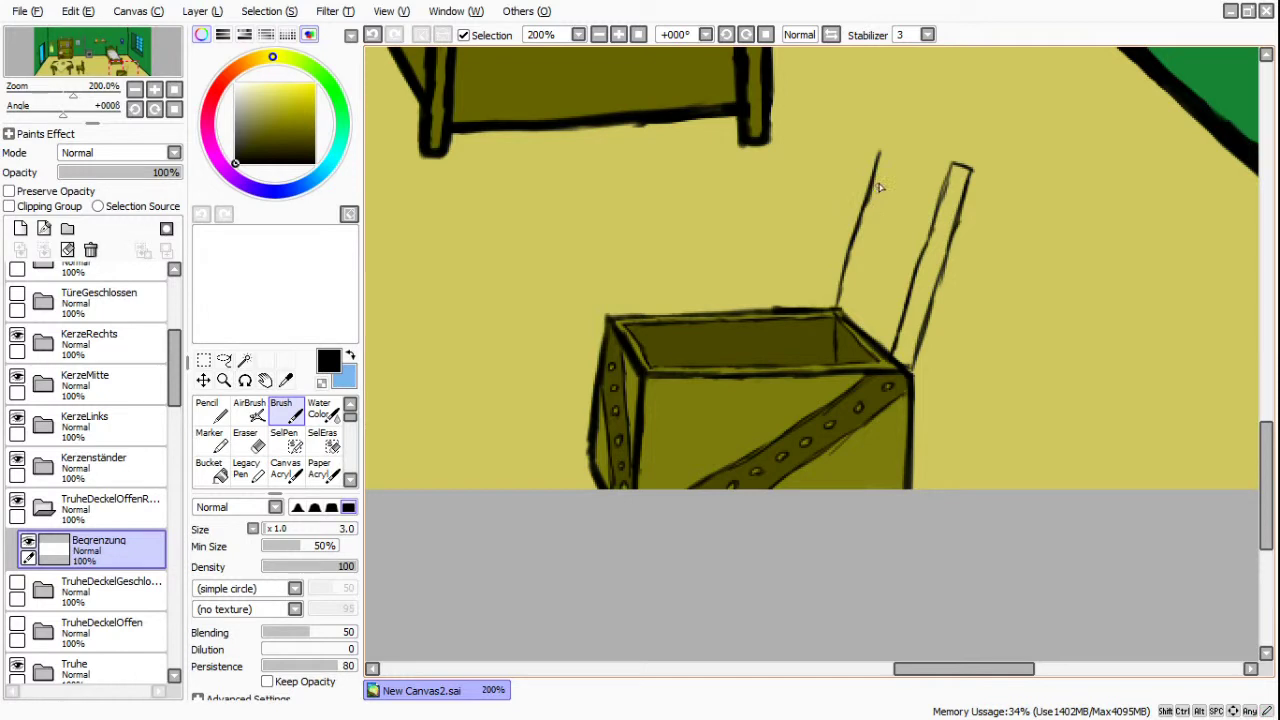
pyautogui.moveTo(953, 170)
pyautogui.mouseDown()
pyautogui.moveTo(894, 133)
pyautogui.moveTo(883, 156)
pyautogui.moveTo(912, 133)
pyautogui.moveTo(967, 172)
pyautogui.moveTo(891, 129)
pyautogui.mouseUp()
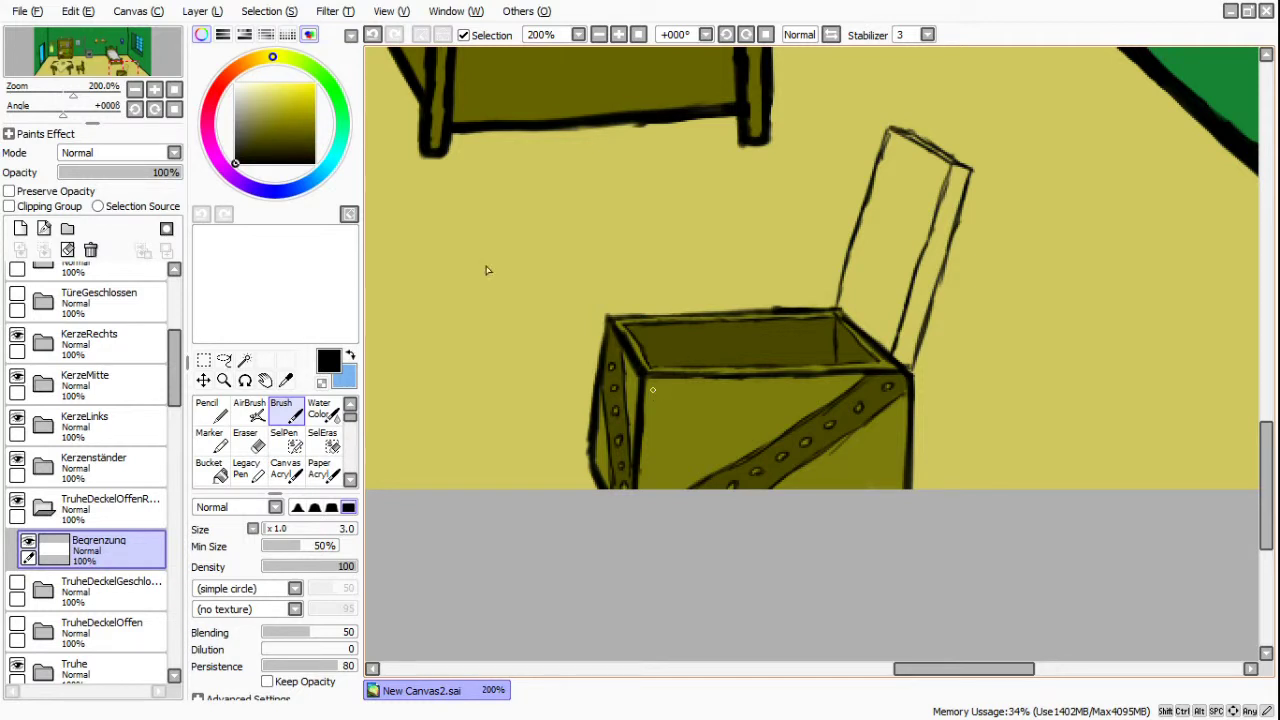
pyautogui.click(17, 666)
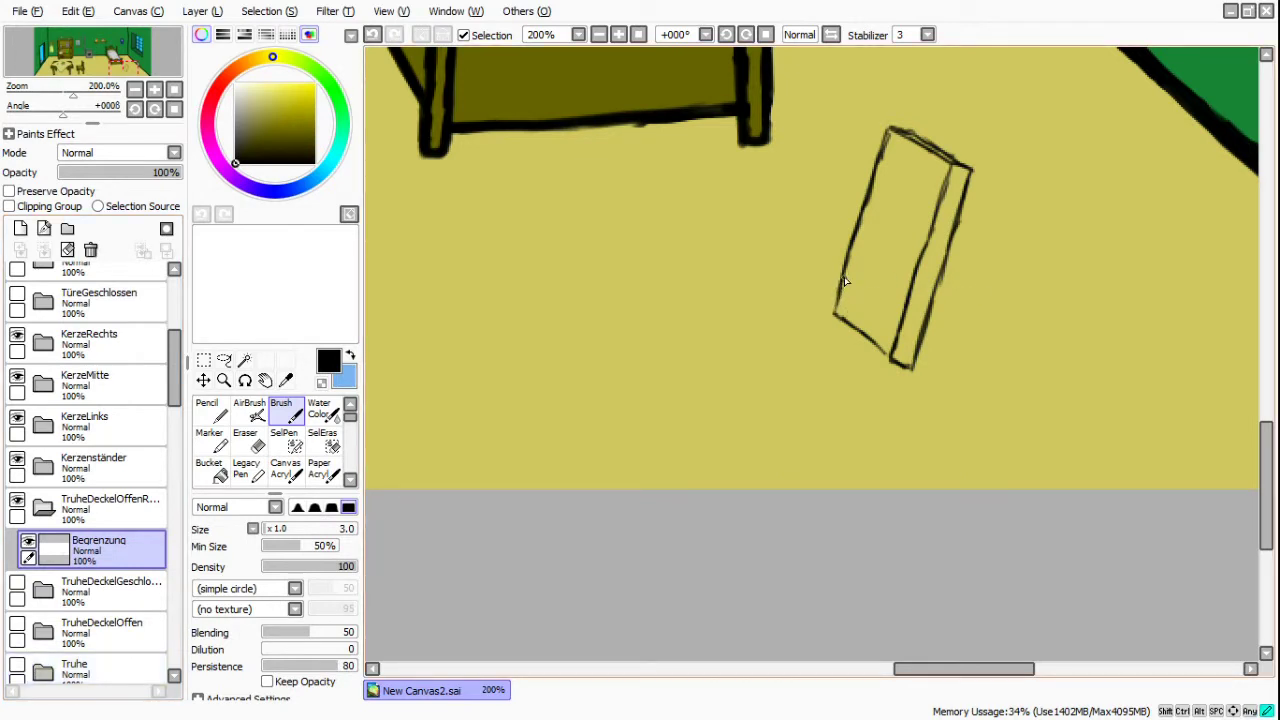
pyautogui.moveTo(835, 316); pyautogui.dragTo(884, 357)
# - Clean up the rough side and lower lines of the lid outline with the Eraser at size 2.0
pyautogui.click(245, 440)
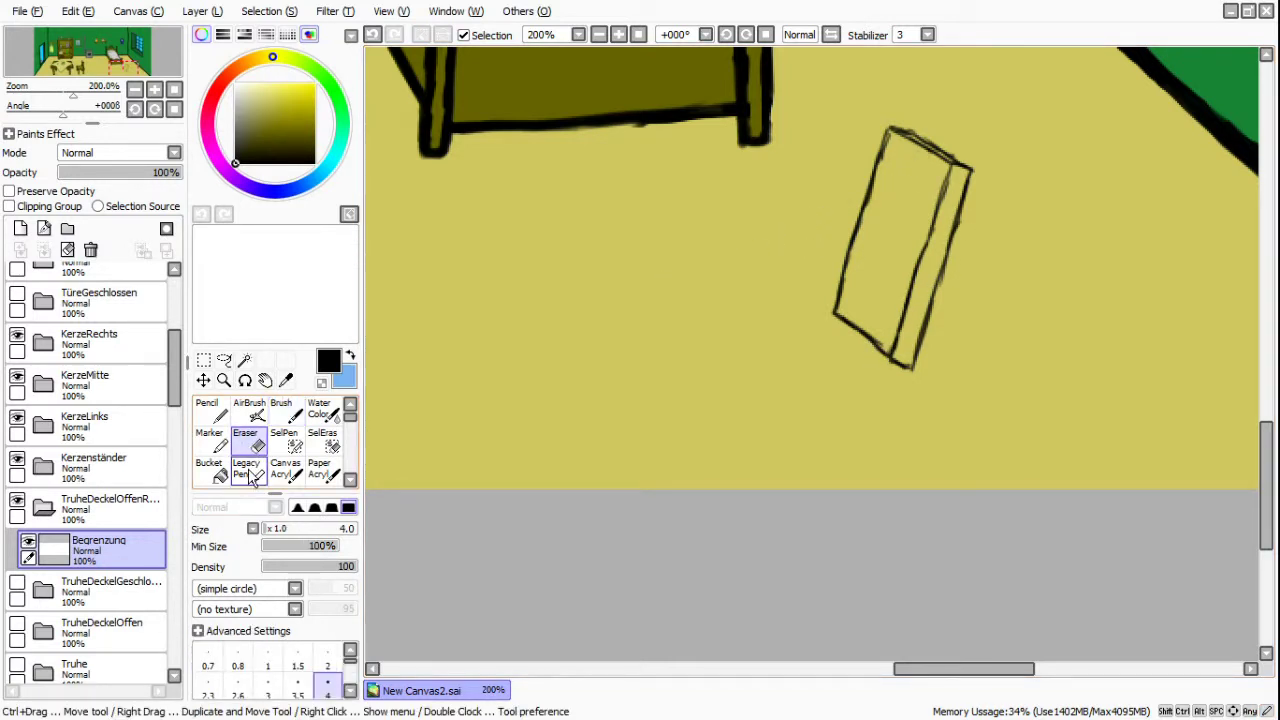
pyautogui.moveTo(267, 529); pyautogui.dragTo(264, 536)
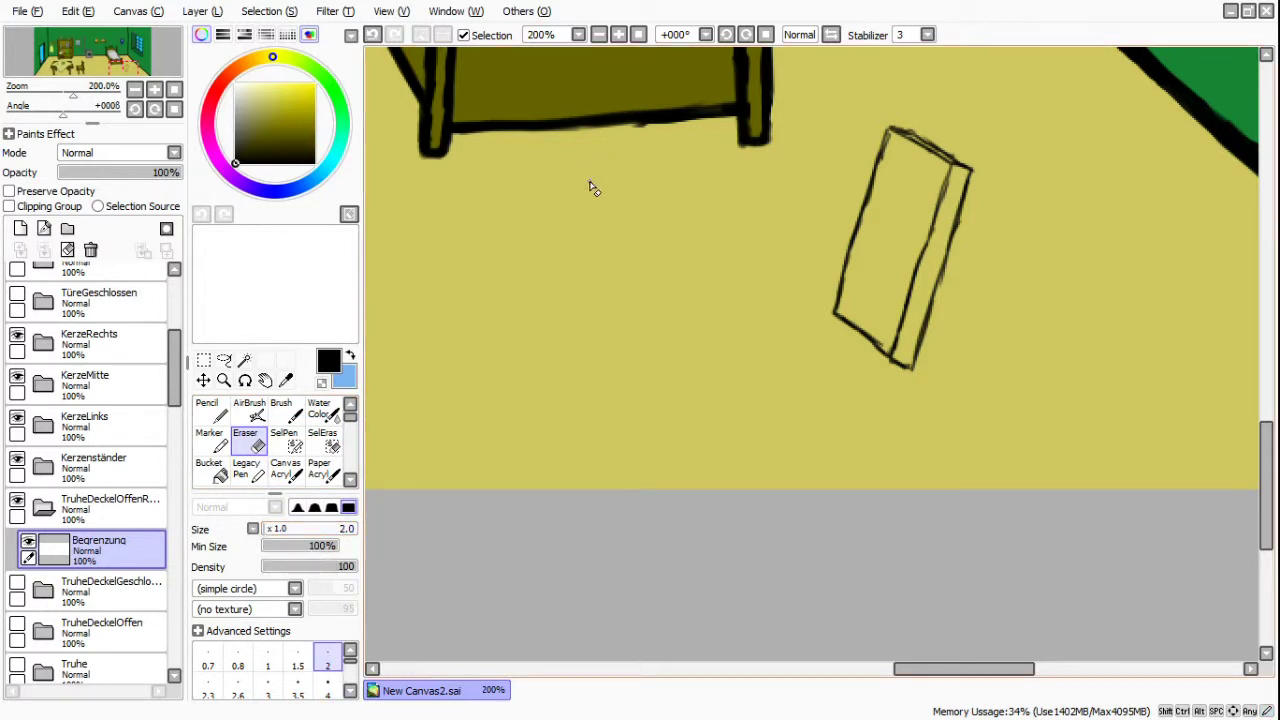
pyautogui.scroll(2, 587, 185)
pyautogui.press('Right')
pyautogui.press('Right')
pyautogui.press('Right')
pyautogui.press('Right')
pyautogui.press('Right')
pyautogui.press('Right')
pyautogui.press('Right')
pyautogui.press('Right')
pyautogui.press('Right')
pyautogui.press('Right')
pyautogui.press('Right')
pyautogui.press('Right')
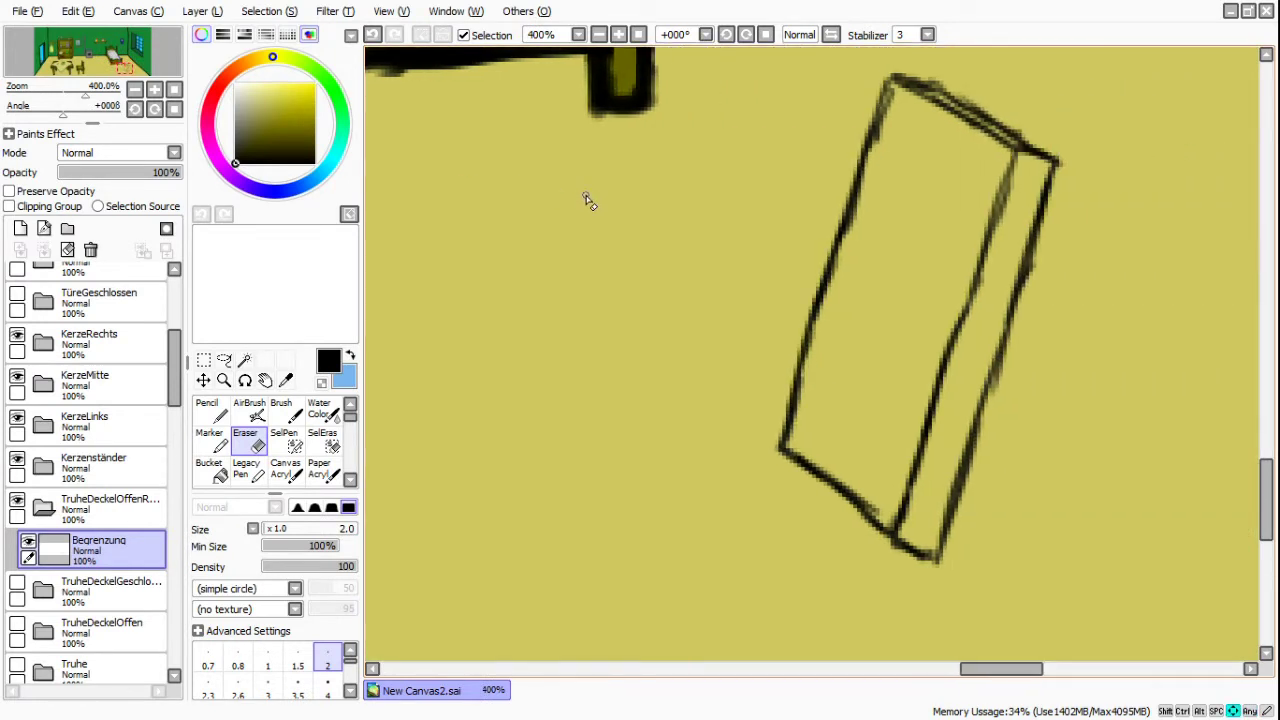
pyautogui.moveTo(791, 480); pyautogui.dragTo(816, 512)
pyautogui.moveTo(816, 512)
pyautogui.mouseDown()
pyautogui.moveTo(784, 478)
pyautogui.moveTo(801, 495)
pyautogui.mouseUp()
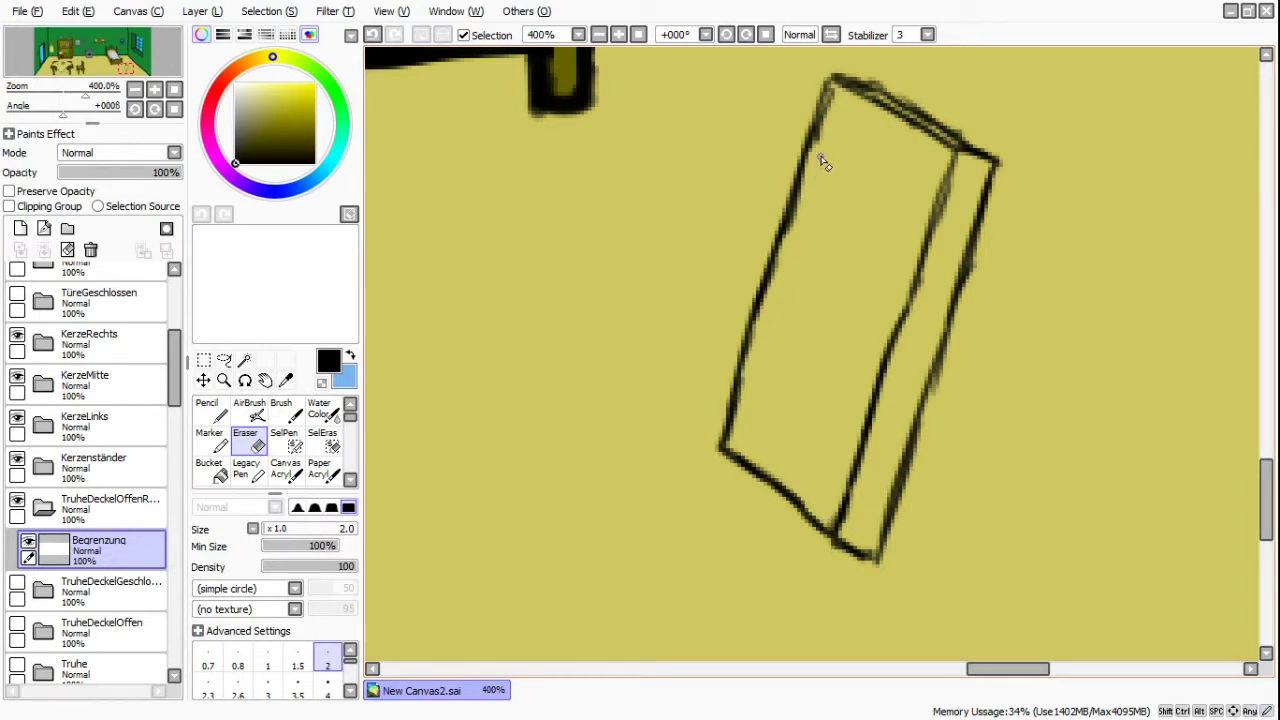
pyautogui.moveTo(834, 99); pyautogui.dragTo(819, 141)
pyautogui.moveTo(958, 176)
pyautogui.mouseDown()
pyautogui.moveTo(939, 222)
pyautogui.moveTo(943, 170)
pyautogui.moveTo(932, 186)
pyautogui.moveTo(933, 226)
pyautogui.mouseUp()
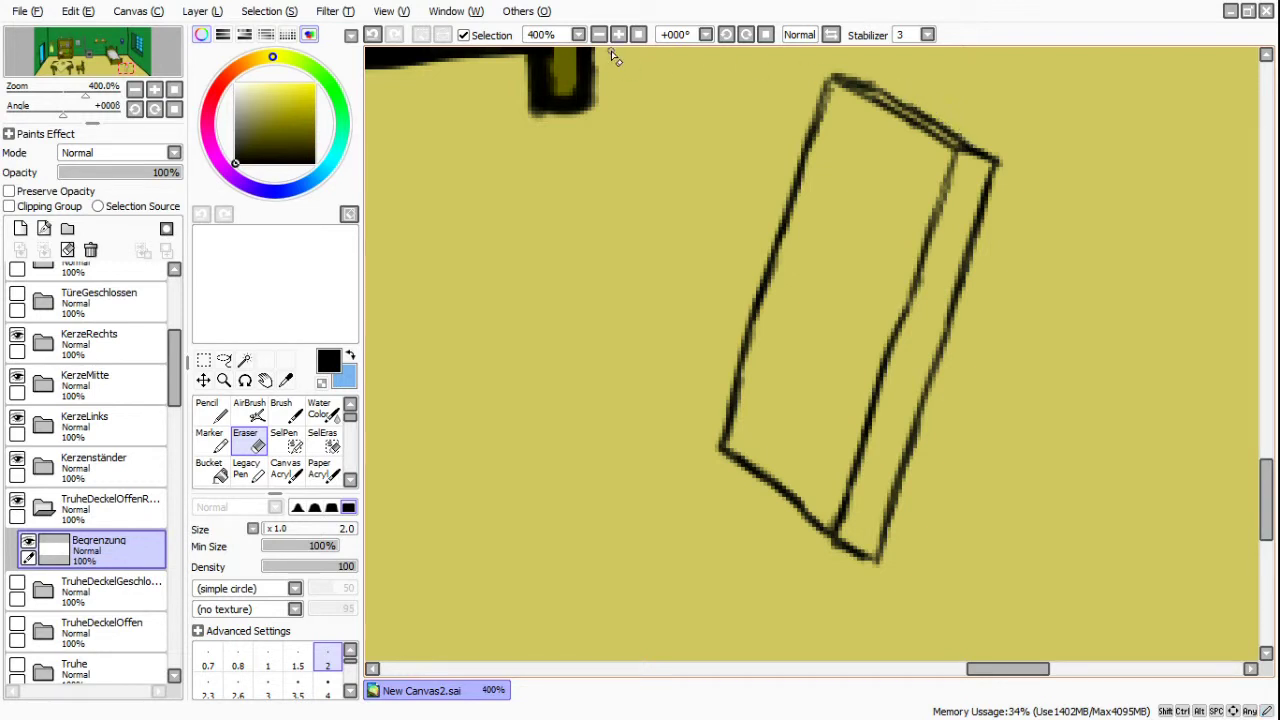
# - Erase the smudges between the two parallel lines of the lid's top edge with the Eraser at size 1.0
pyautogui.scroll(2, 611, 50)
pyautogui.press('pageup')
pyautogui.press('pageup')
pyautogui.press('Right')
pyautogui.press('Right')
pyautogui.press('Right')
pyautogui.press('Right')
pyautogui.press('Right')
pyautogui.press('Right')
pyautogui.press('Right')
pyautogui.press('Right')
pyautogui.press('Right')
pyautogui.press('Right')
pyautogui.press('Right')
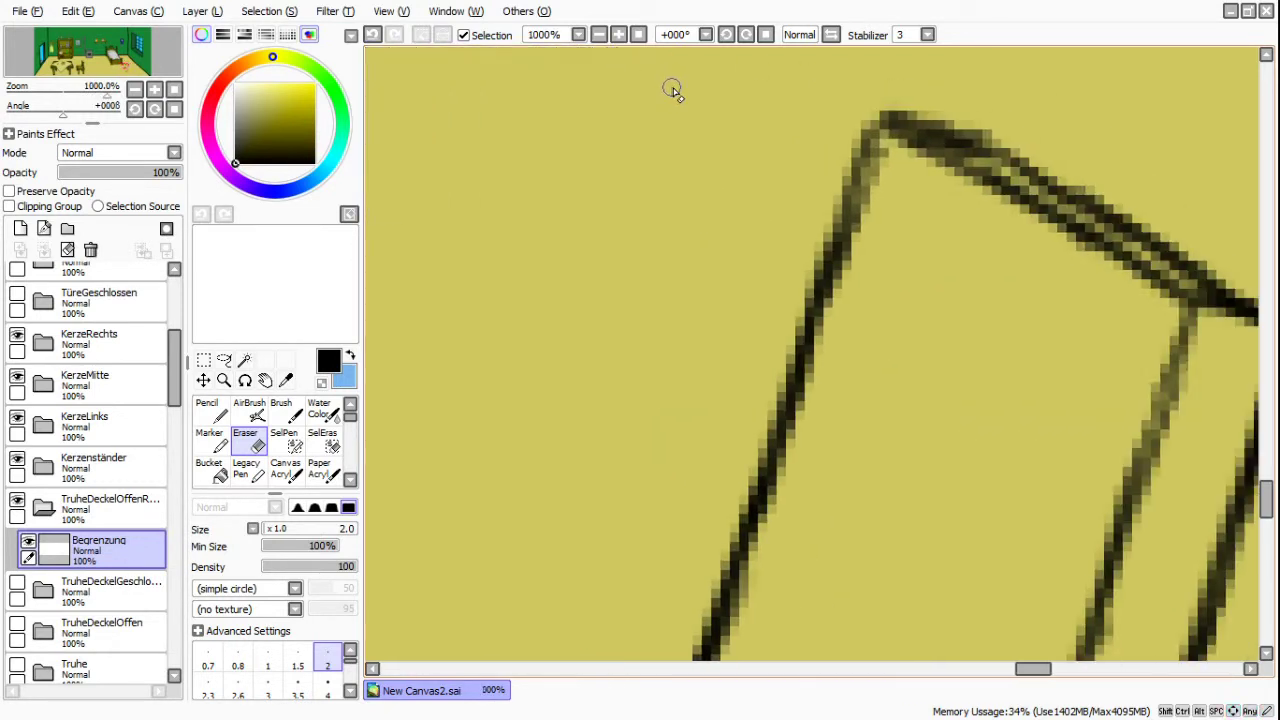
pyautogui.hscroll(1, 660, 110)
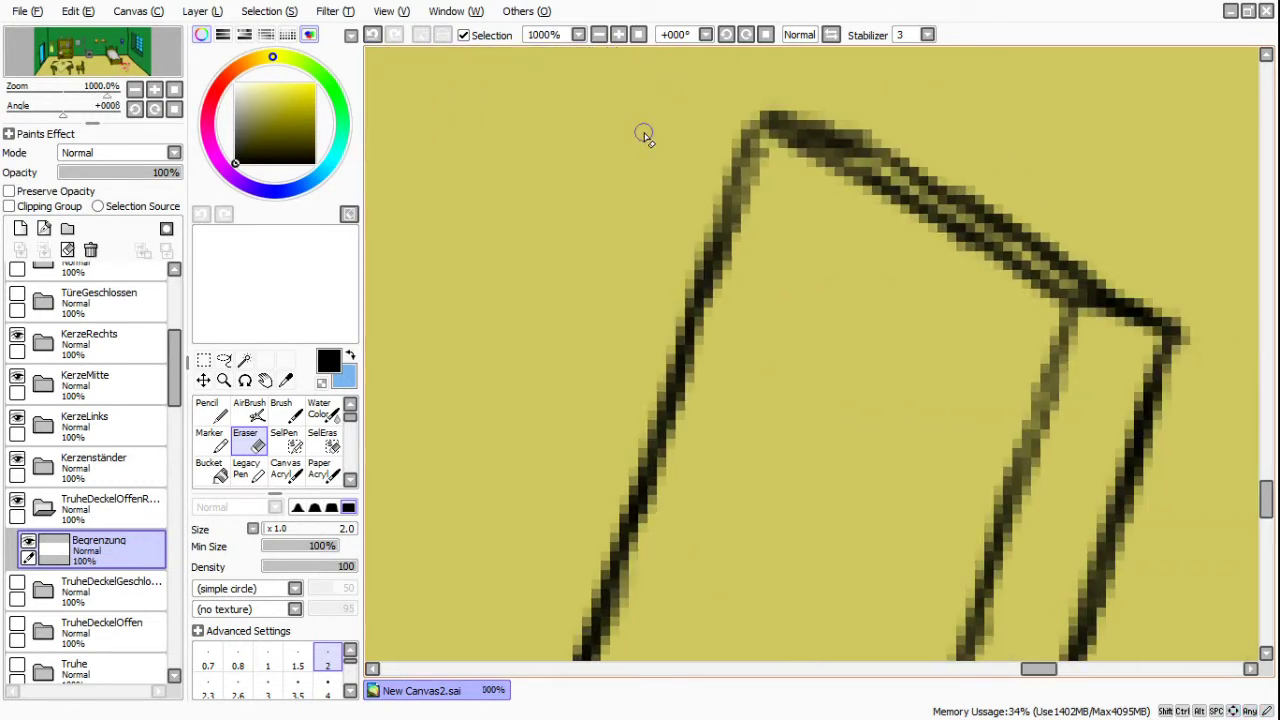
pyautogui.click(254, 530)
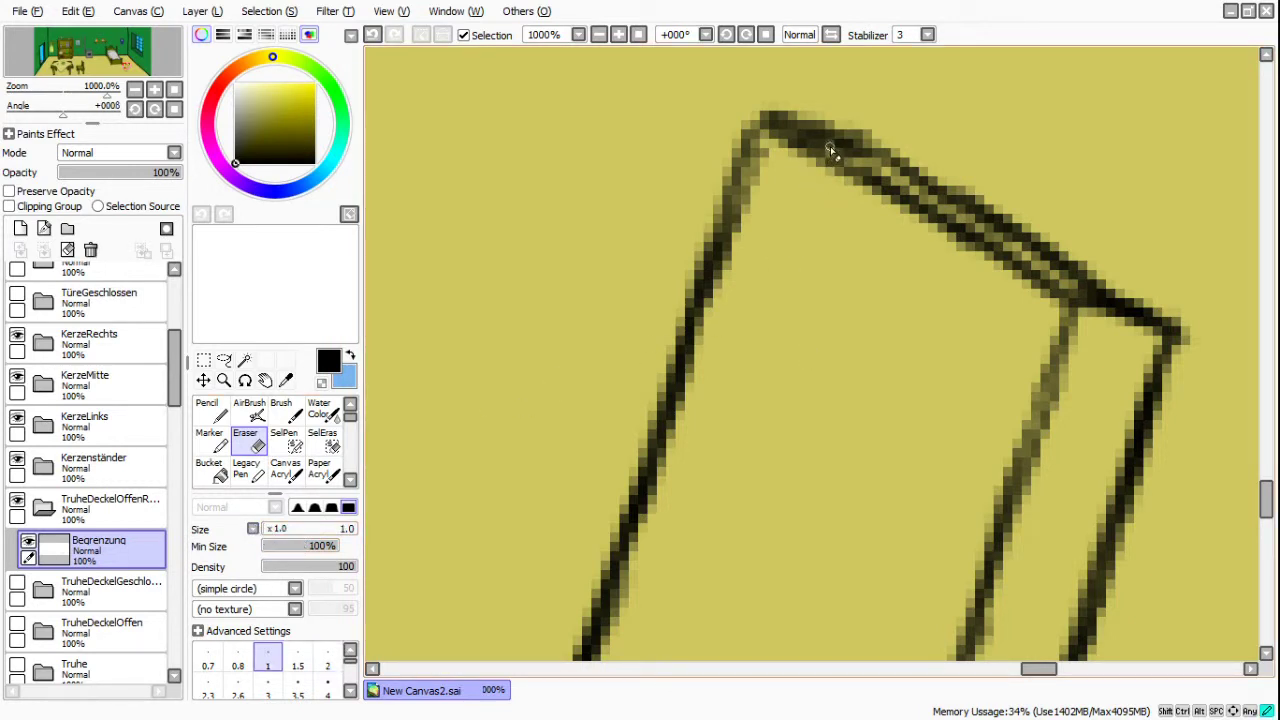
pyautogui.moveTo(836, 150)
pyautogui.mouseDown()
pyautogui.moveTo(919, 178)
pyautogui.moveTo(867, 168)
pyautogui.moveTo(1083, 292)
pyautogui.moveTo(1055, 279)
pyautogui.mouseUp()
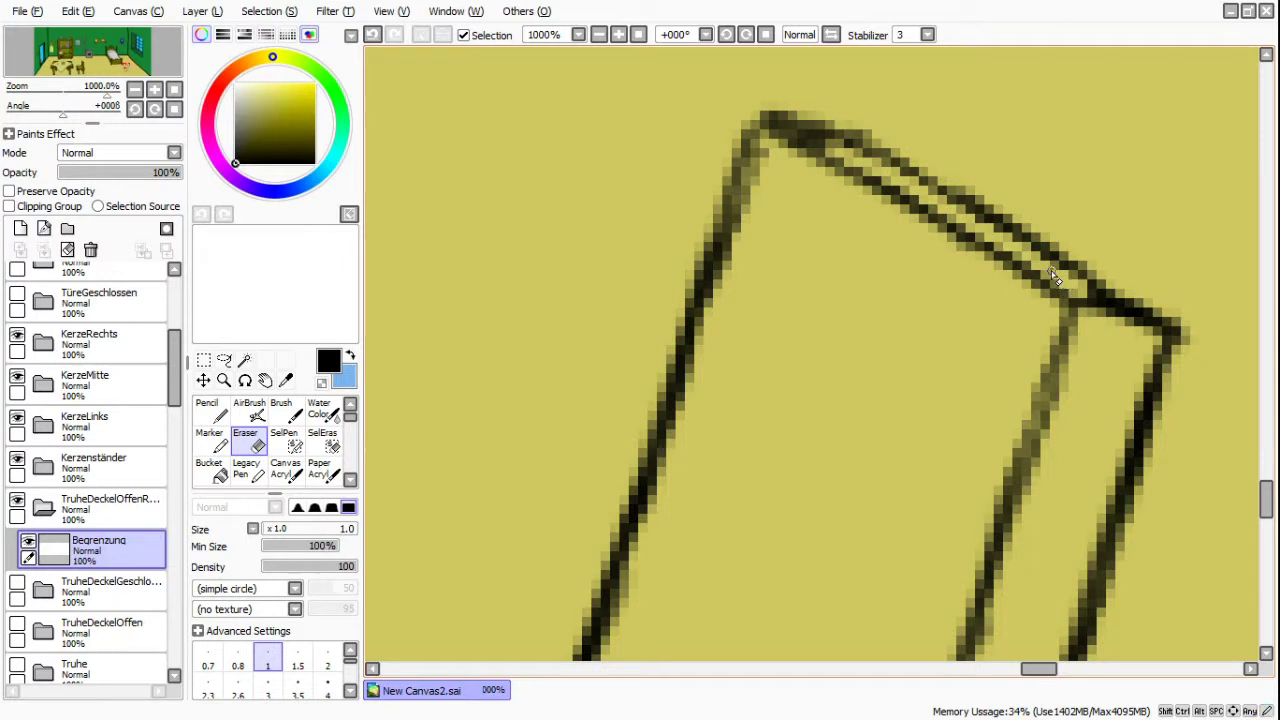
# - Show the Truhe folder again and sample the olive color from the chest's front panel
pyautogui.scroll(-5, 1050, 270)
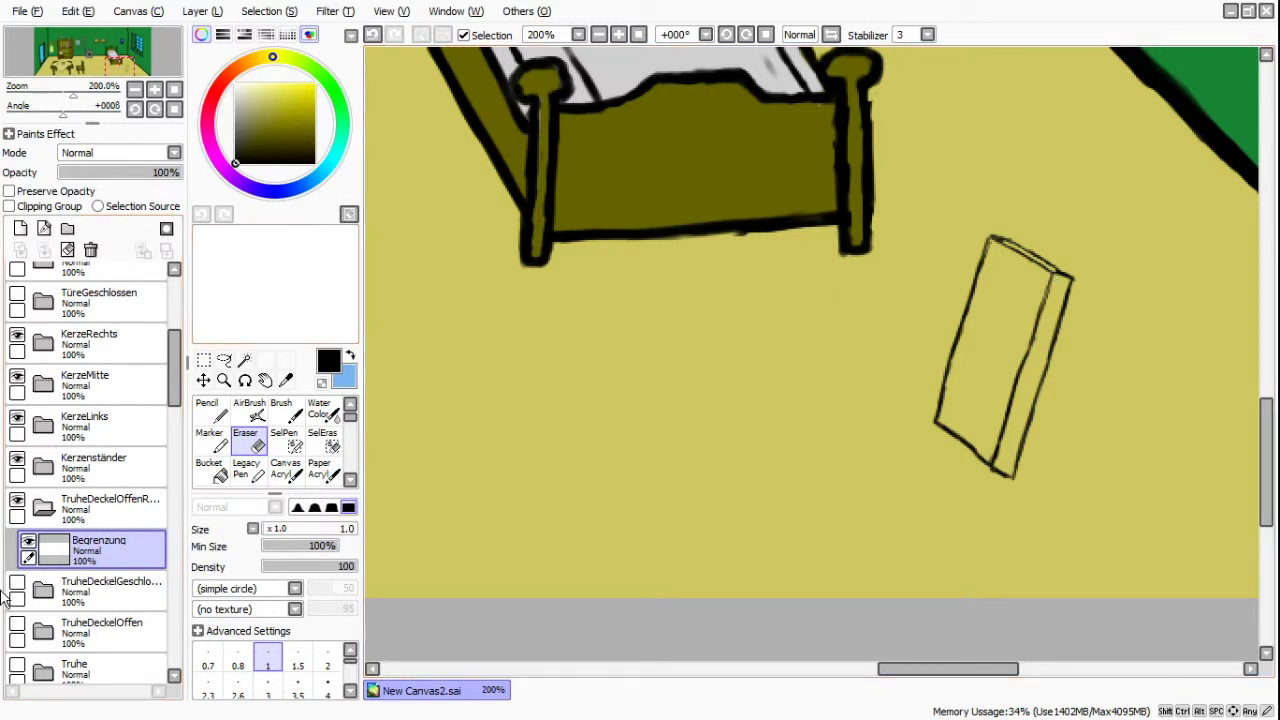
pyautogui.click(17, 665)
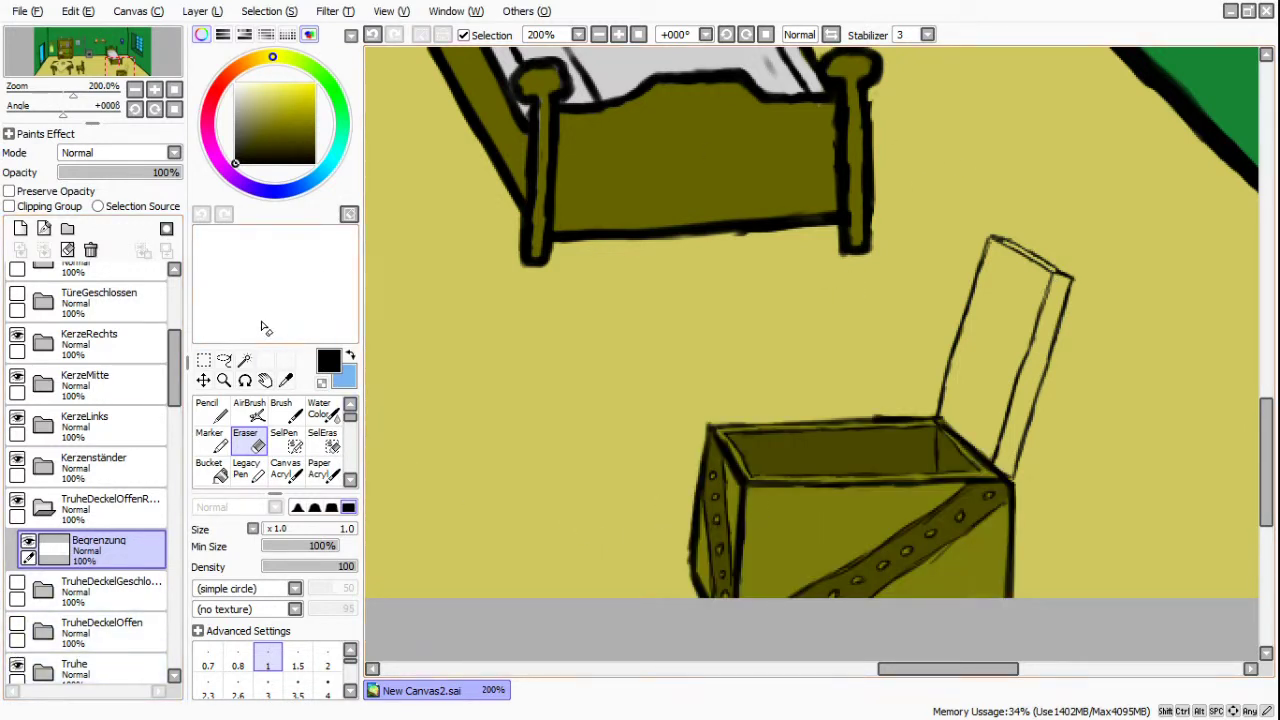
pyautogui.click(286, 380)
pyautogui.click(829, 537)
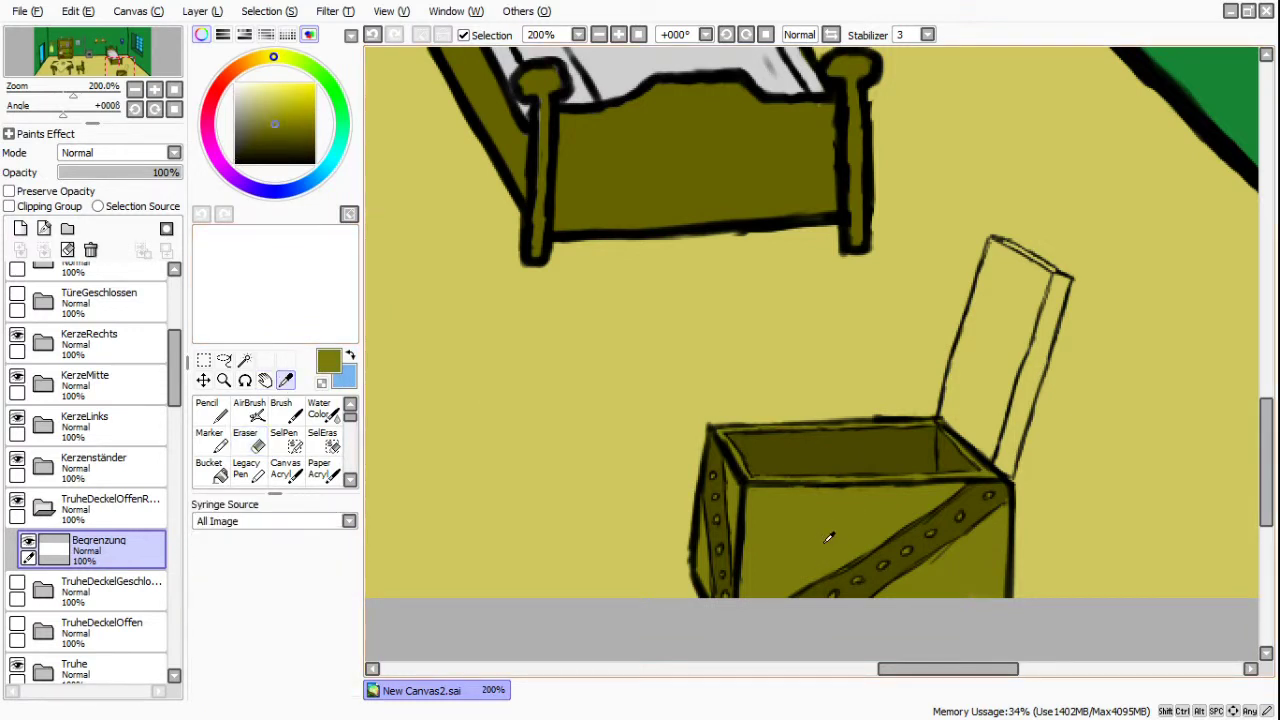
# - Create a new layer named Farbe inside the folder of the right-opening chest lid
pyautogui.click(93, 521)
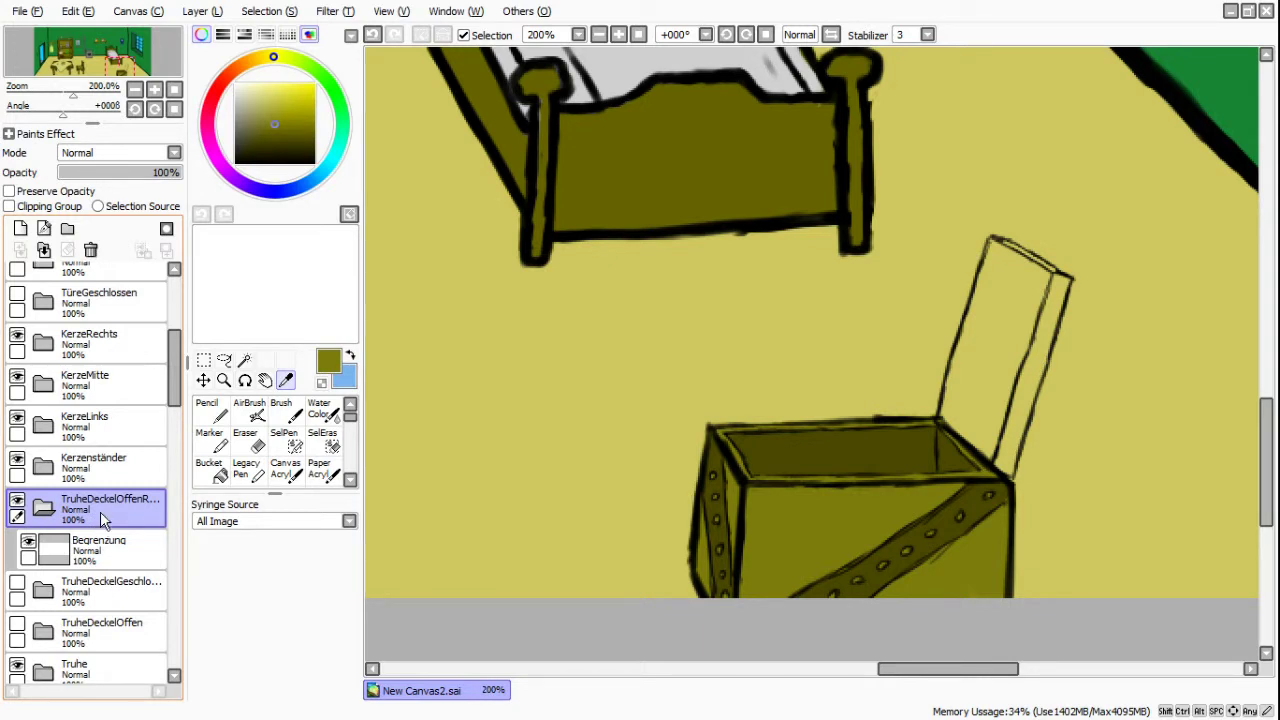
pyautogui.click(20, 229)
pyautogui.doubleClick(86, 546)
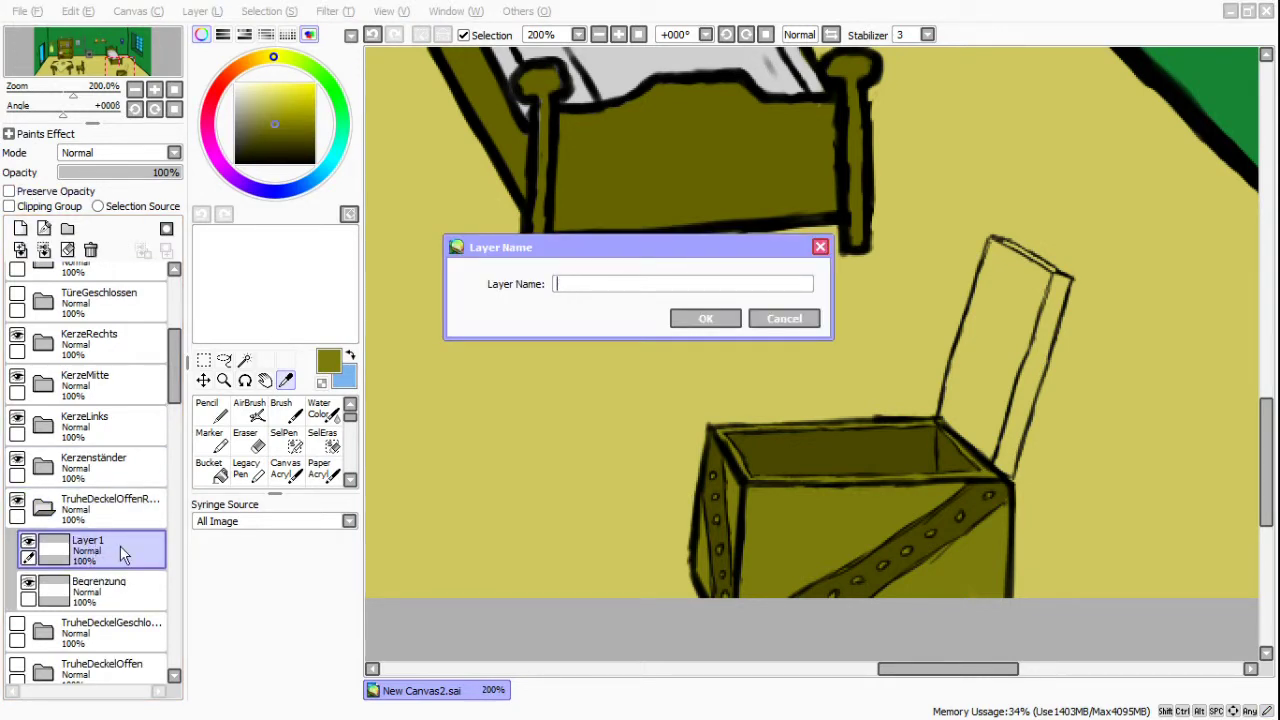
pyautogui.press('Return')
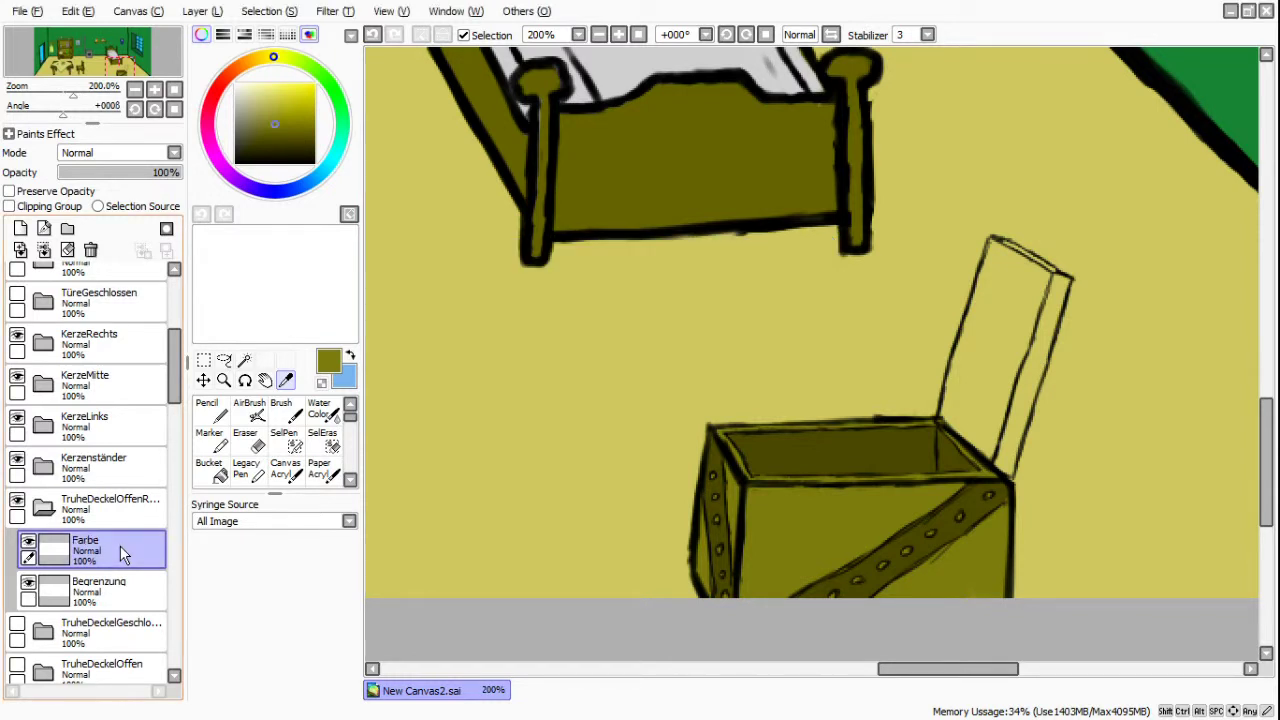
# - Paint the whole lid olive with the Brush at size 17.0, hiding the Truhe folder, and move the Farbe layer below Begrenzung
pyautogui.click(282, 410)
pyautogui.moveTo(275, 531); pyautogui.dragTo(279, 531)
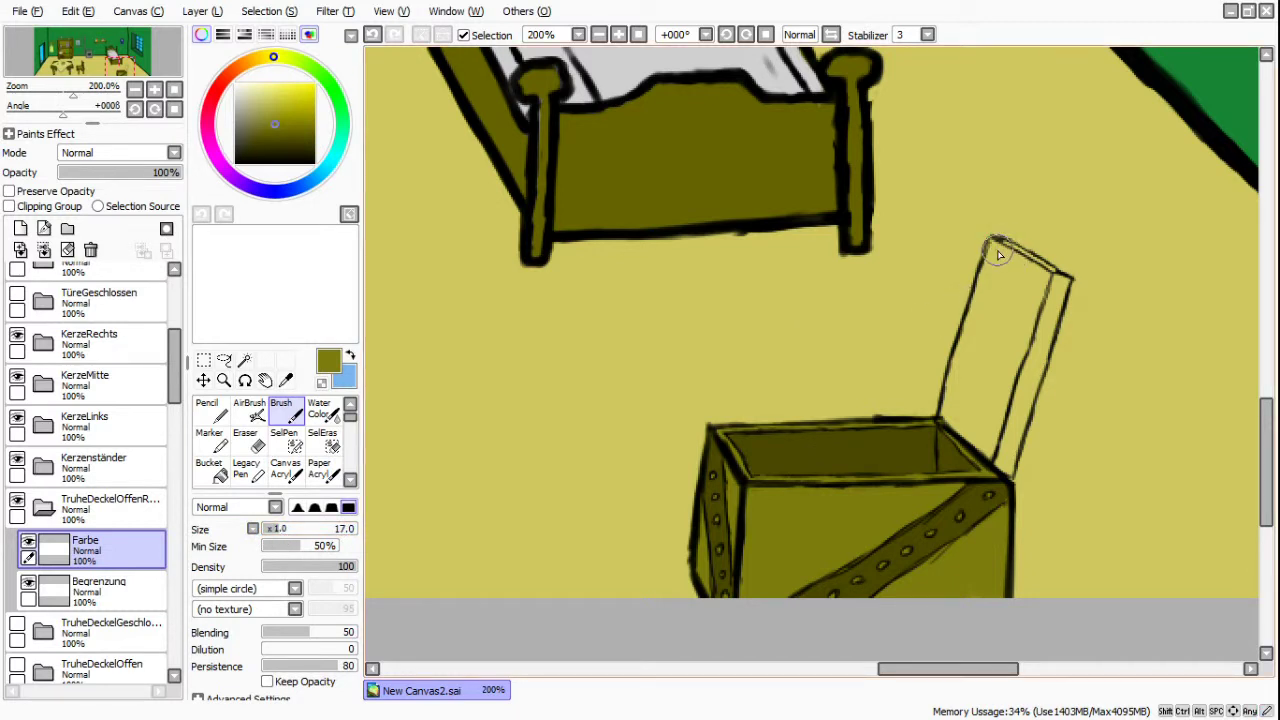
pyautogui.moveTo(995, 250)
pyautogui.mouseDown()
pyautogui.moveTo(944, 419)
pyautogui.moveTo(985, 437)
pyautogui.mouseUp()
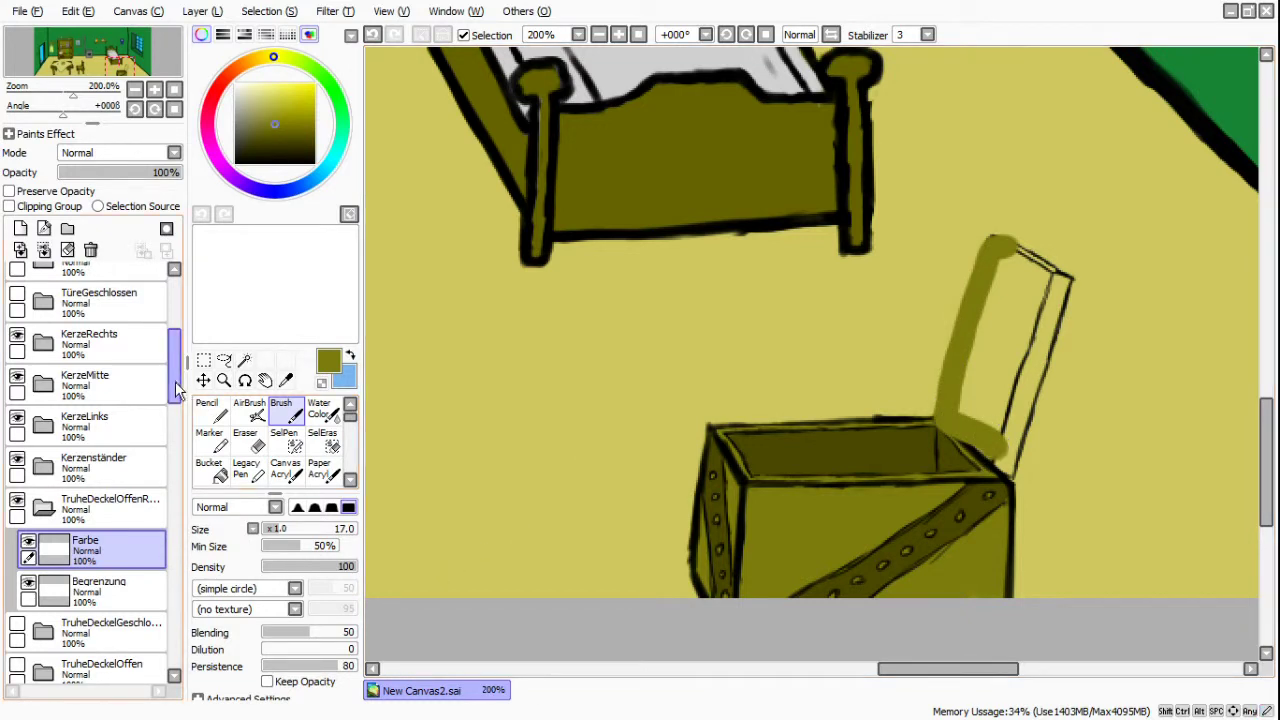
pyautogui.scroll(-4, 60, 520)
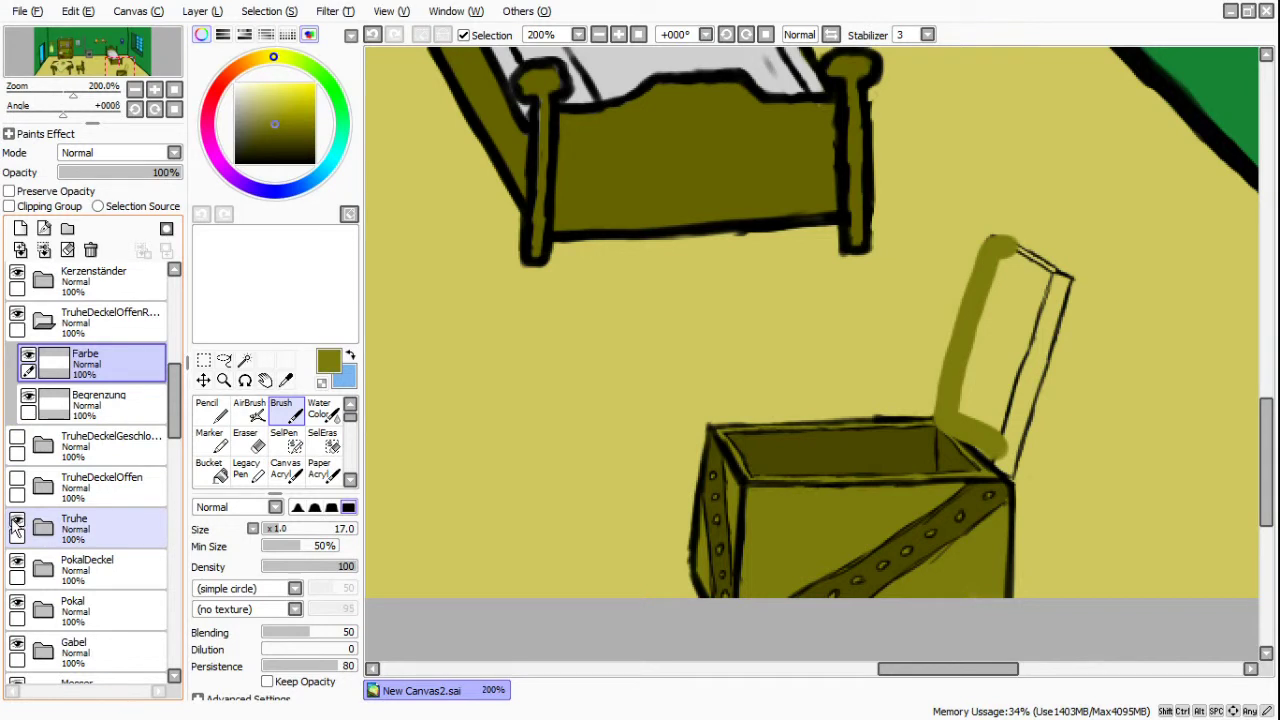
pyautogui.click(17, 521)
pyautogui.moveTo(951, 429)
pyautogui.mouseDown()
pyautogui.moveTo(996, 468)
pyautogui.moveTo(1009, 441)
pyautogui.moveTo(1008, 469)
pyautogui.moveTo(1064, 278)
pyautogui.moveTo(992, 241)
pyautogui.moveTo(1037, 283)
pyautogui.moveTo(988, 431)
pyautogui.moveTo(1014, 371)
pyautogui.moveTo(1006, 394)
pyautogui.moveTo(958, 406)
pyautogui.moveTo(1005, 273)
pyautogui.moveTo(1007, 325)
pyautogui.moveTo(979, 404)
pyautogui.moveTo(980, 361)
pyautogui.moveTo(1015, 275)
pyautogui.moveTo(979, 371)
pyautogui.moveTo(923, 427)
pyautogui.moveTo(1014, 430)
pyautogui.mouseUp()
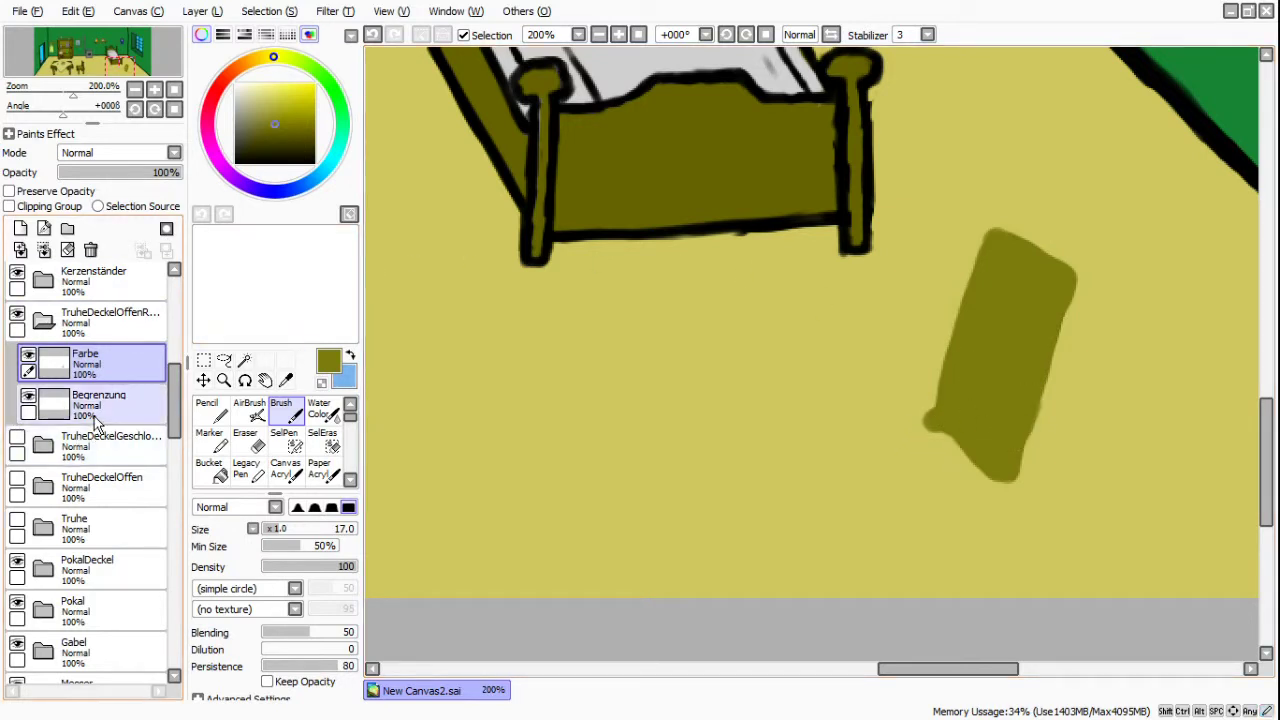
pyautogui.moveTo(115, 372); pyautogui.dragTo(109, 357)
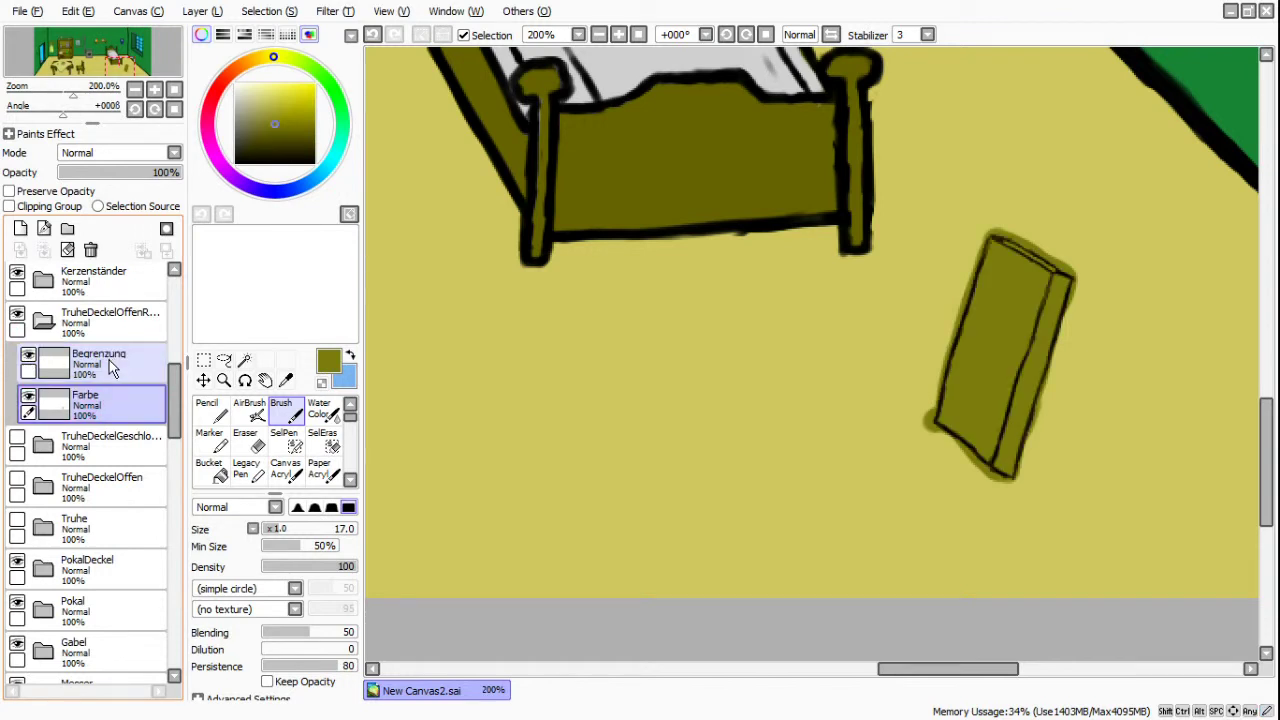
# - Erase the olive overspill around the lid's outline with the Eraser at size 2.0, and show the Truhe folder again
pyautogui.scroll(-2, 1030, 303)
pyautogui.scroll(3, 1030, 303)
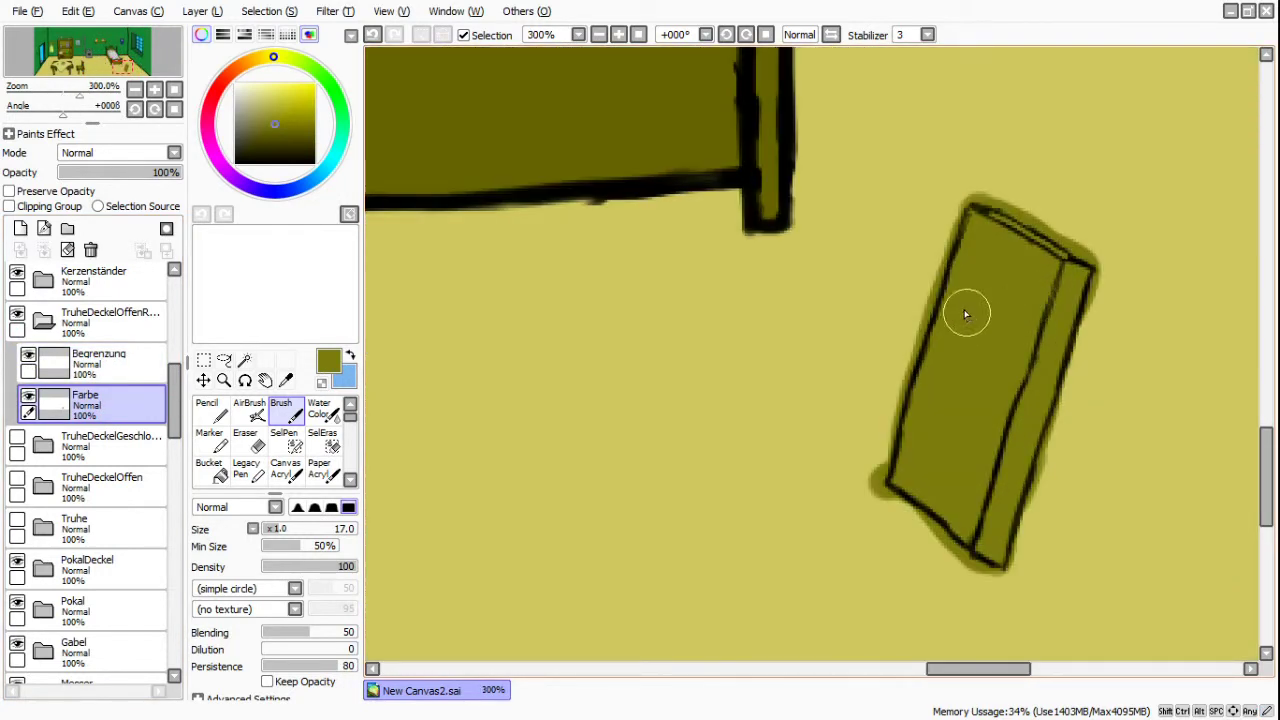
pyautogui.click(245, 445)
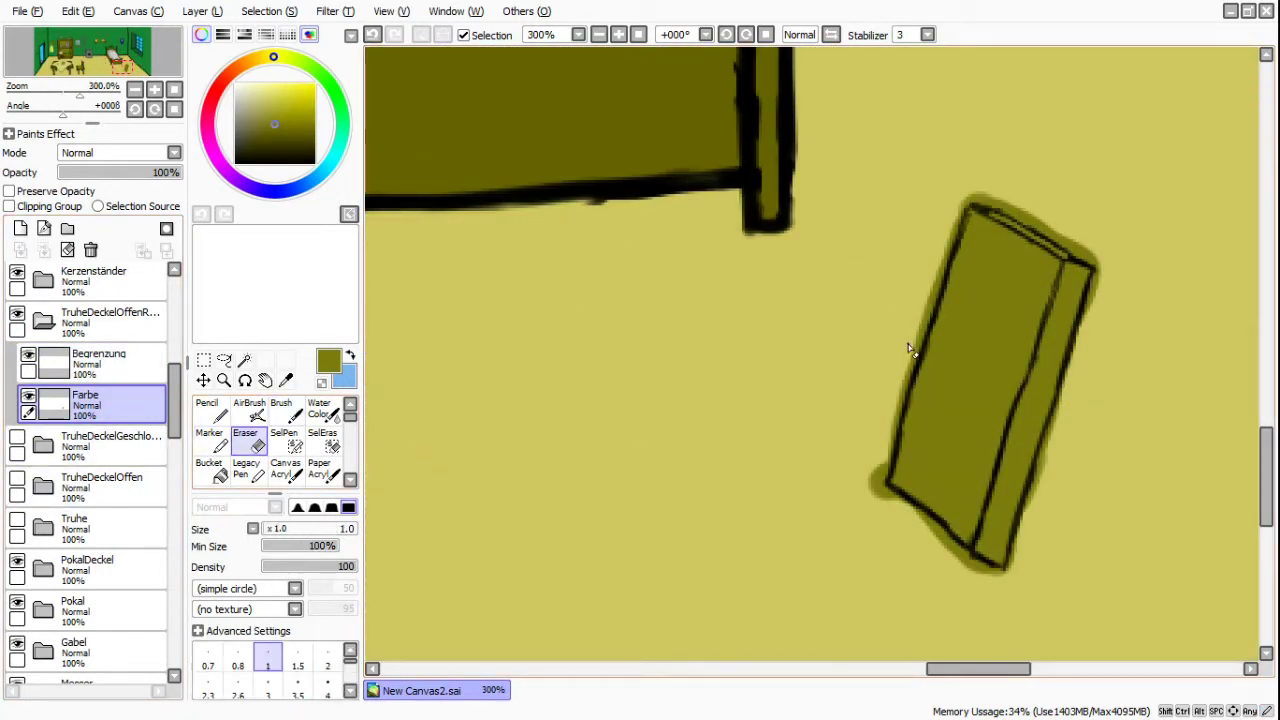
pyautogui.scroll(1, 908, 349)
pyautogui.moveTo(980, 670); pyautogui.dragTo(993, 670)
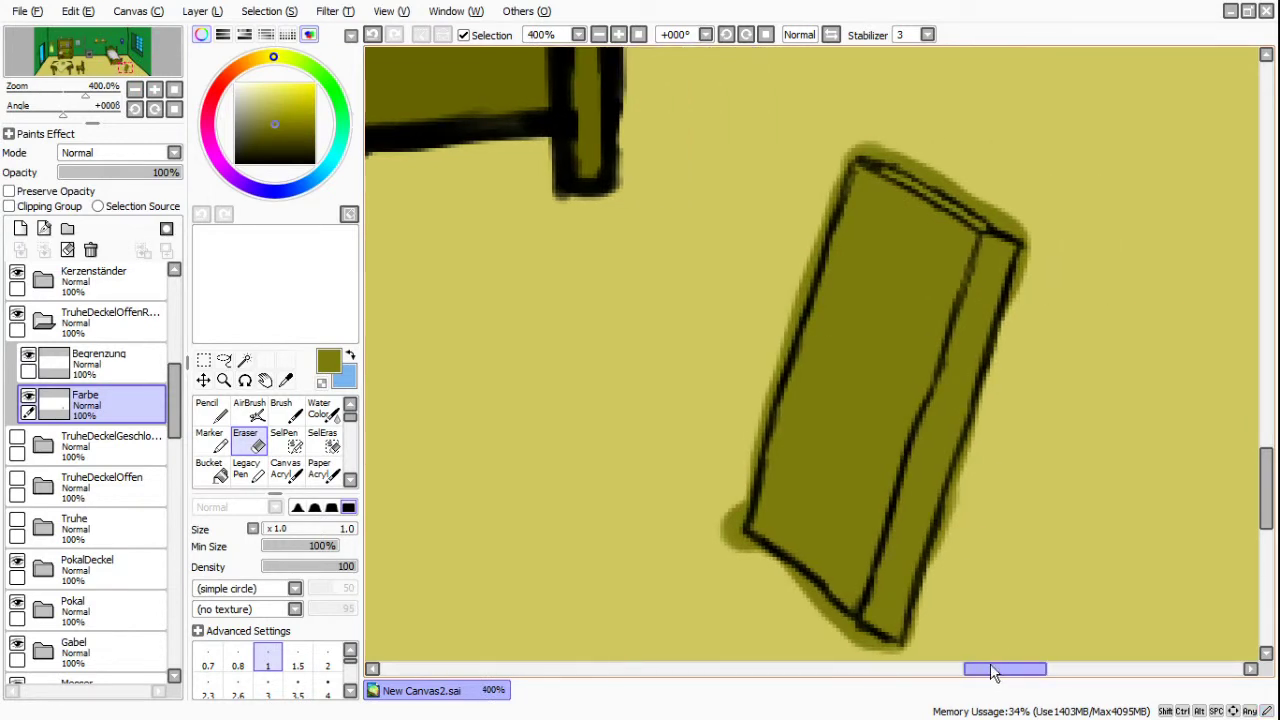
pyautogui.moveTo(1270, 503); pyautogui.dragTo(1270, 513)
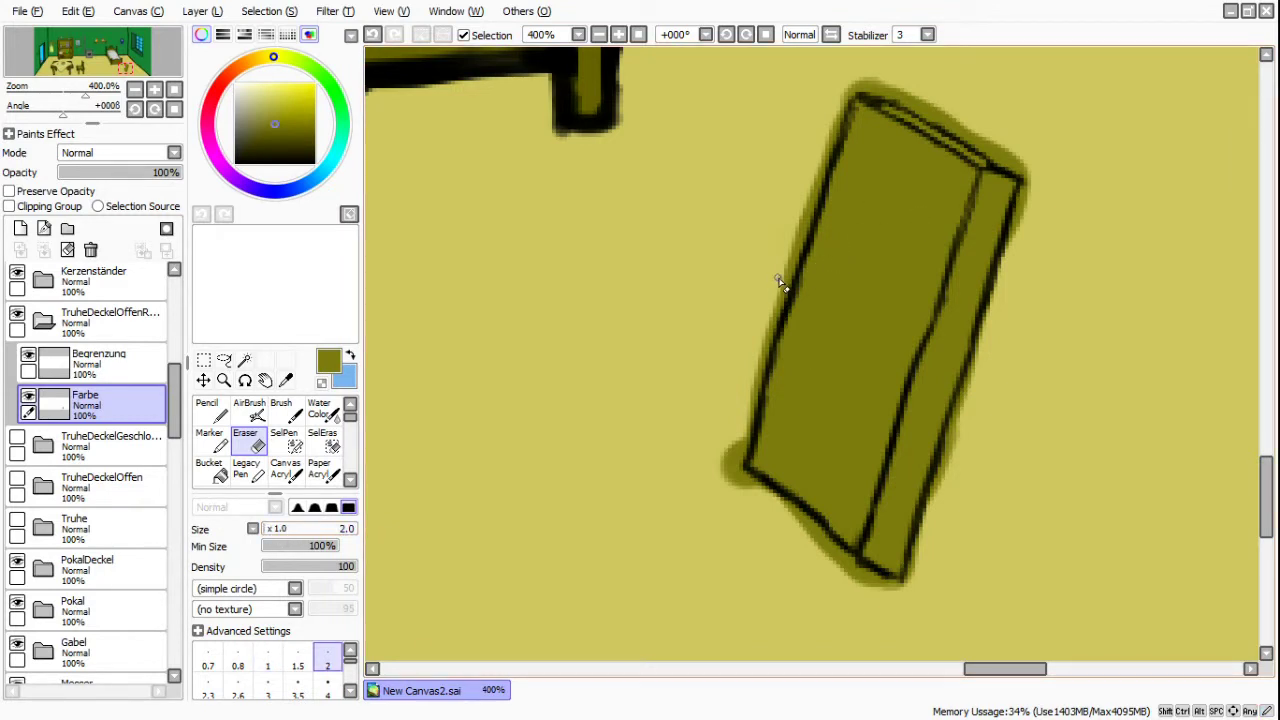
pyautogui.moveTo(783, 296)
pyautogui.mouseDown()
pyautogui.moveTo(763, 353)
pyautogui.moveTo(770, 337)
pyautogui.mouseUp()
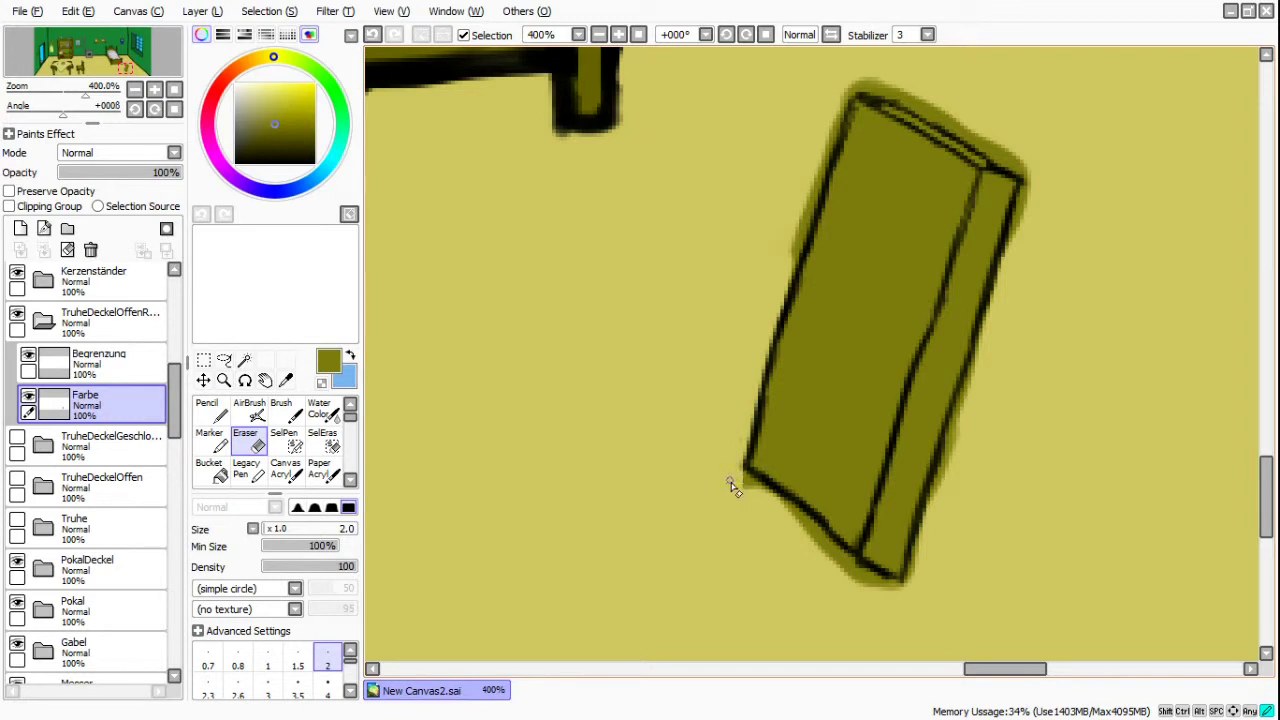
pyautogui.moveTo(740, 467); pyautogui.dragTo(780, 505)
pyautogui.moveTo(887, 579)
pyautogui.mouseDown()
pyautogui.moveTo(838, 569)
pyautogui.moveTo(762, 502)
pyautogui.mouseUp()
pyautogui.moveTo(838, 130)
pyautogui.mouseDown()
pyautogui.moveTo(792, 250)
pyautogui.moveTo(866, 92)
pyautogui.moveTo(1000, 157)
pyautogui.moveTo(994, 309)
pyautogui.moveTo(914, 565)
pyautogui.mouseUp()
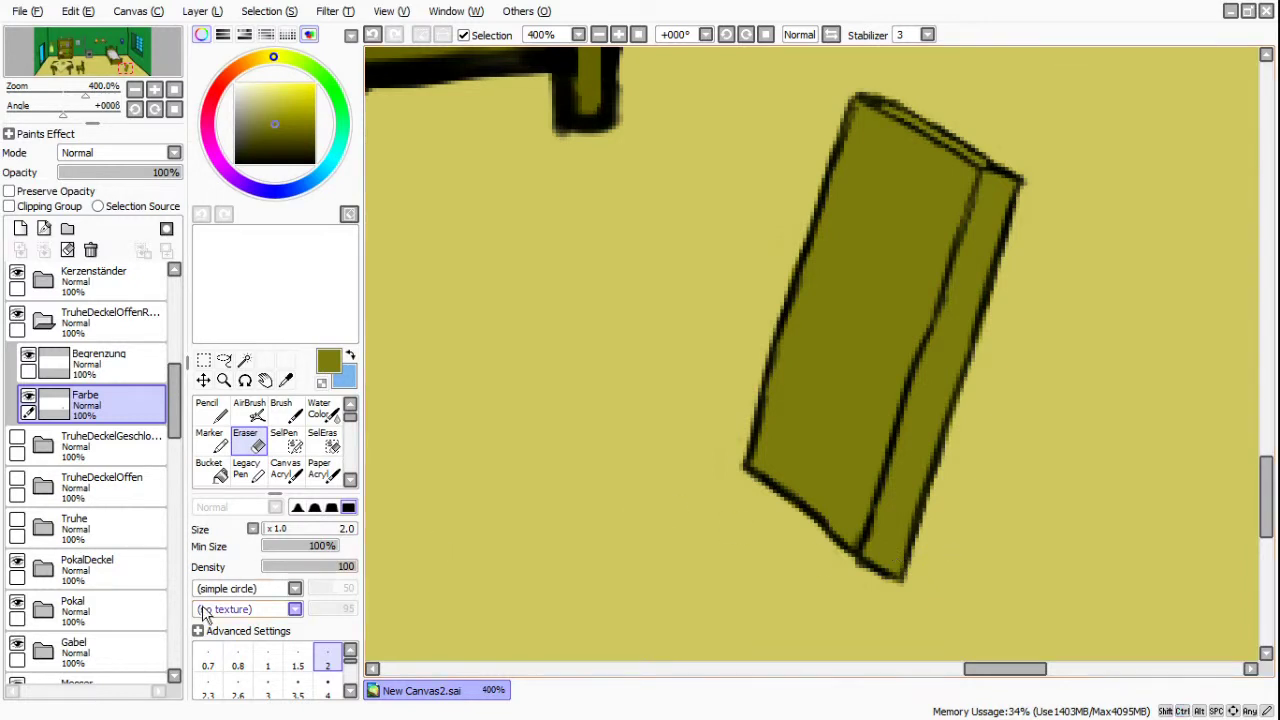
pyautogui.click(17, 520)
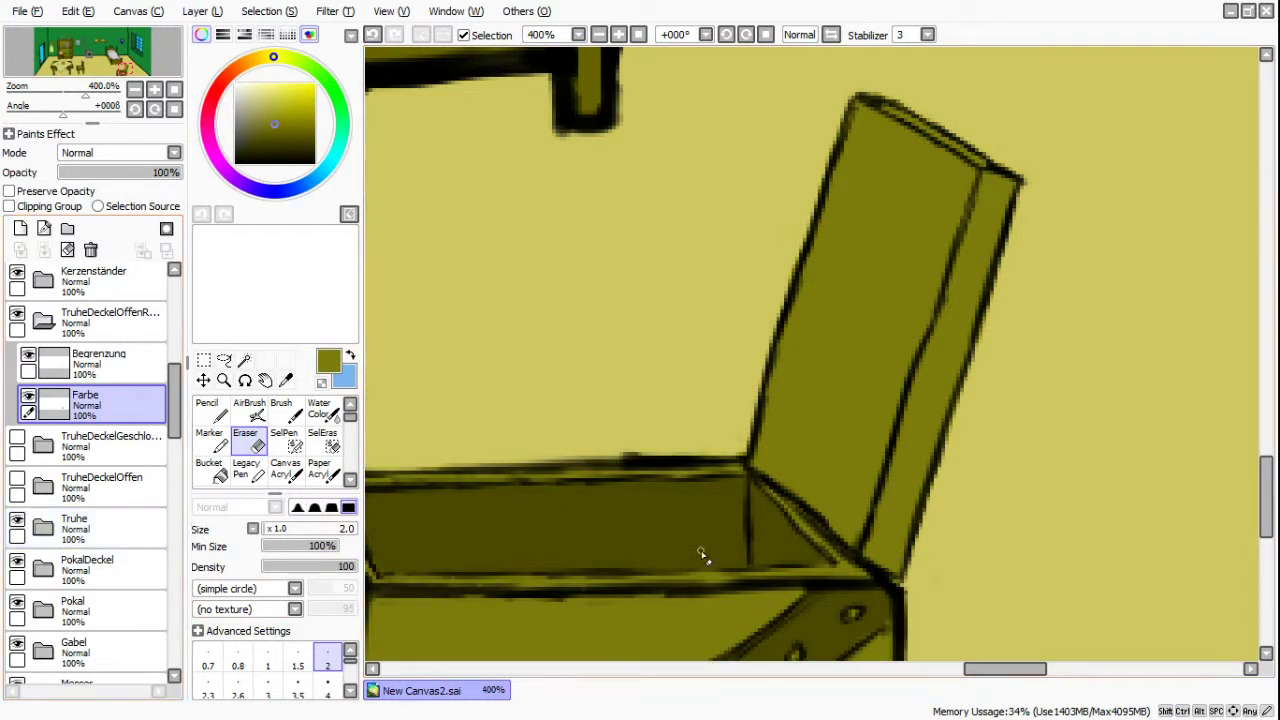
# - Erase the olive from the lid's narrow side face with the Eraser at size 6.0
pyautogui.scroll(-4, 694, 569)
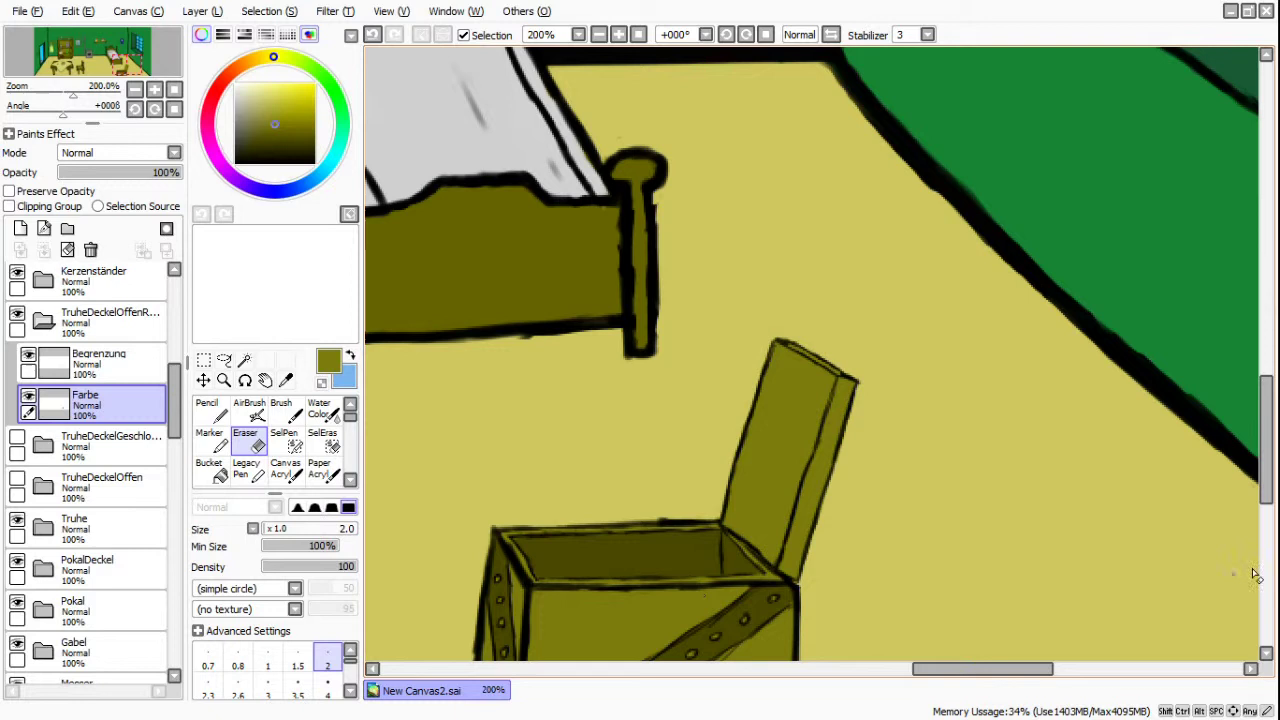
pyautogui.moveTo(1266, 497); pyautogui.dragTo(1266, 507)
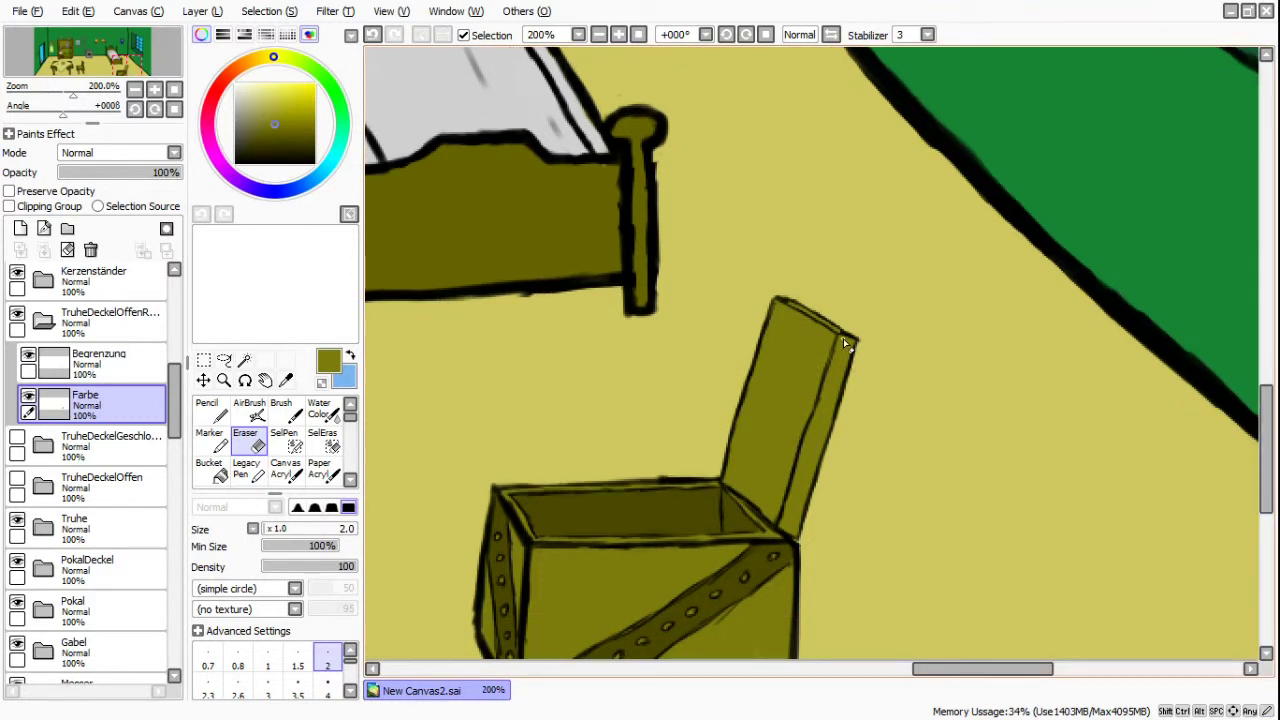
pyautogui.scroll(4, 914, 400)
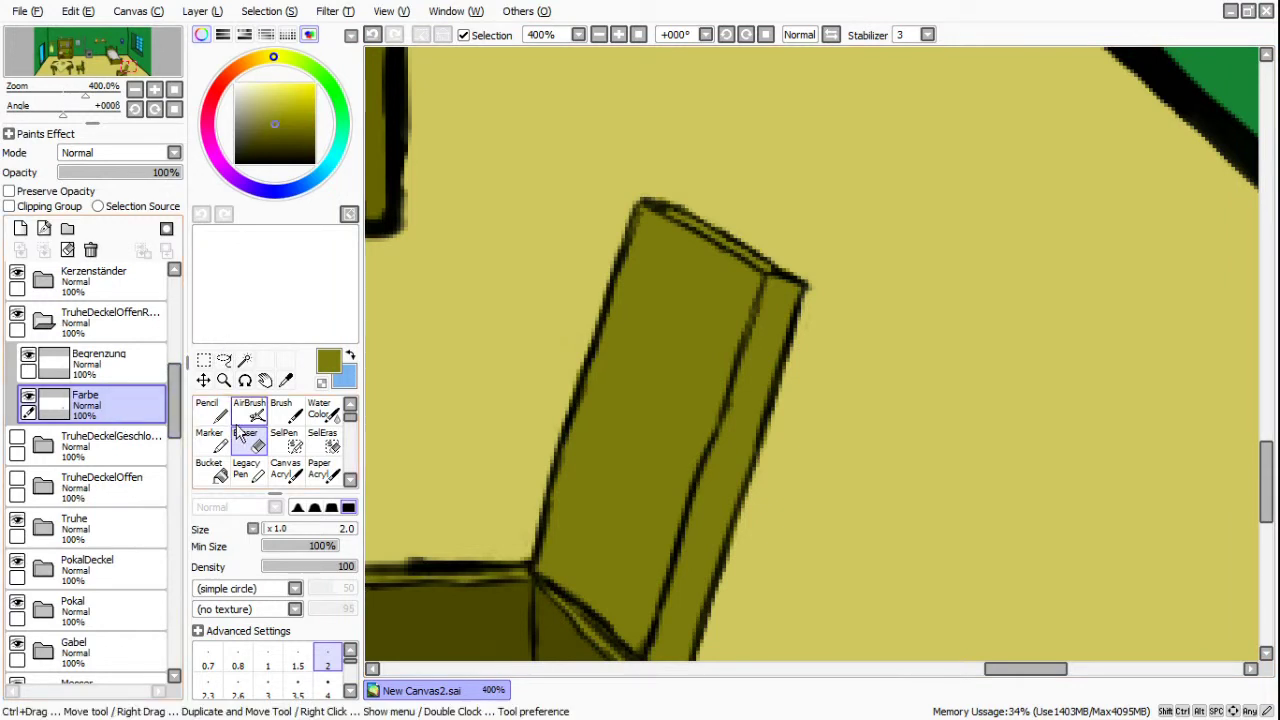
pyautogui.click(269, 529)
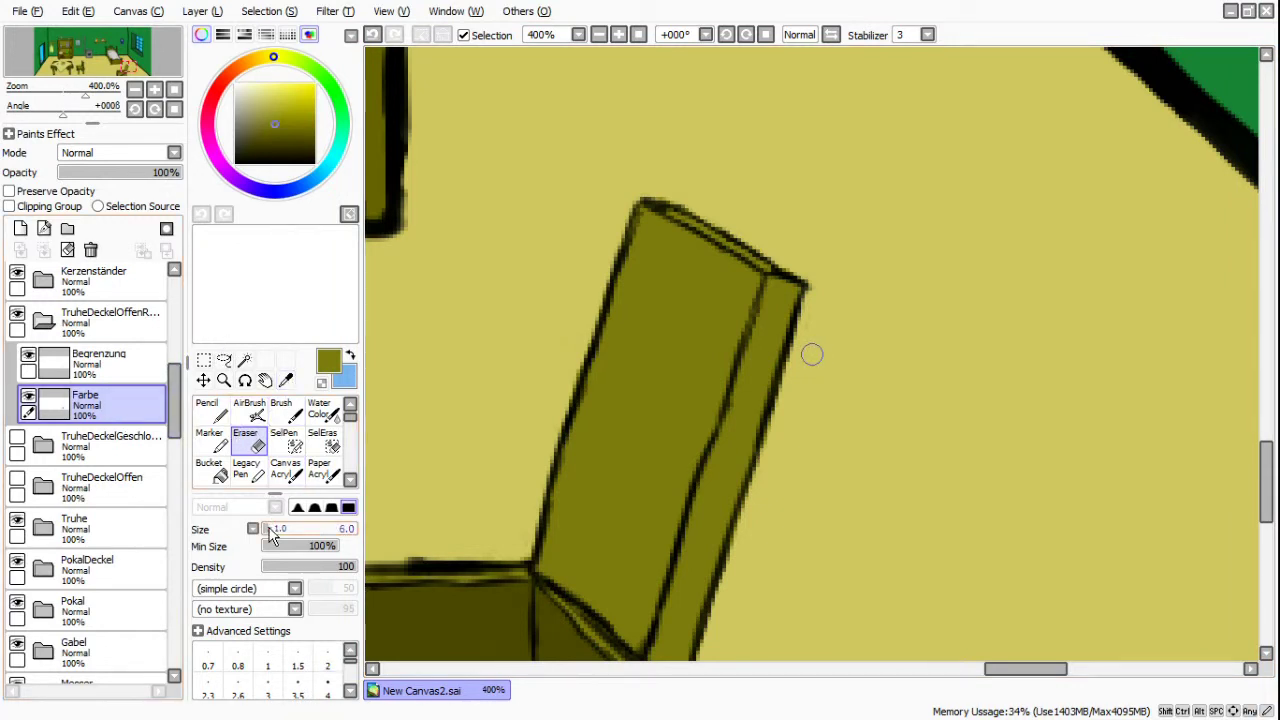
pyautogui.moveTo(794, 314)
pyautogui.mouseDown()
pyautogui.moveTo(776, 328)
pyautogui.moveTo(781, 275)
pyautogui.mouseUp()
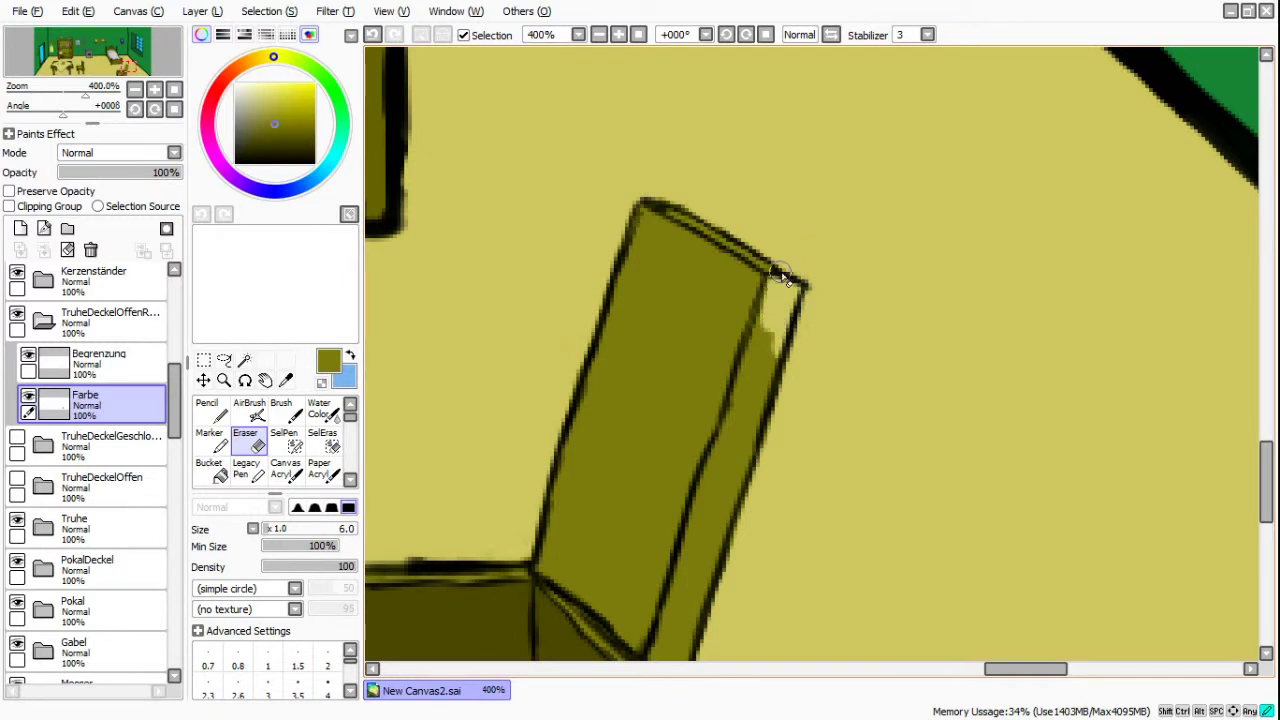
pyautogui.moveTo(738, 416)
pyautogui.mouseDown()
pyautogui.moveTo(760, 340)
pyautogui.moveTo(708, 522)
pyautogui.mouseUp()
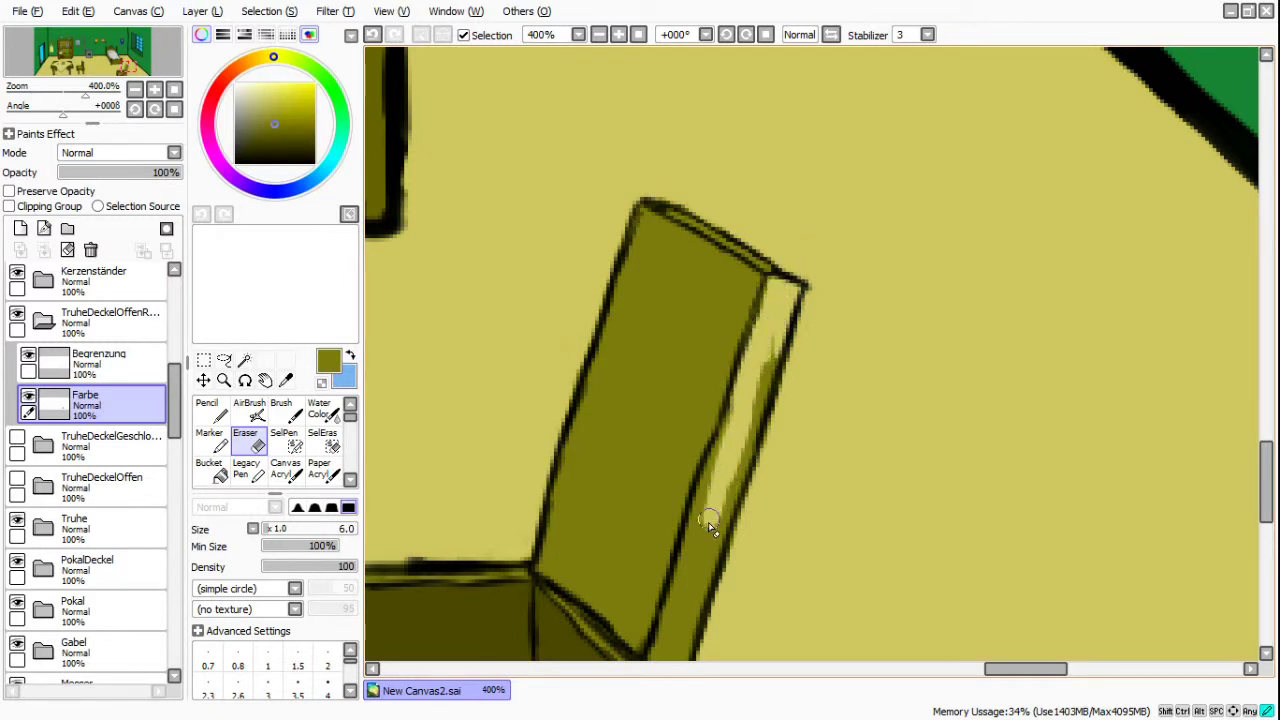
pyautogui.moveTo(739, 418)
pyautogui.mouseDown()
pyautogui.moveTo(782, 333)
pyautogui.moveTo(772, 399)
pyautogui.moveTo(721, 507)
pyautogui.moveTo(722, 494)
pyautogui.moveTo(715, 562)
pyautogui.moveTo(699, 594)
pyautogui.moveTo(719, 470)
pyautogui.moveTo(670, 631)
pyautogui.moveTo(715, 565)
pyautogui.mouseUp()
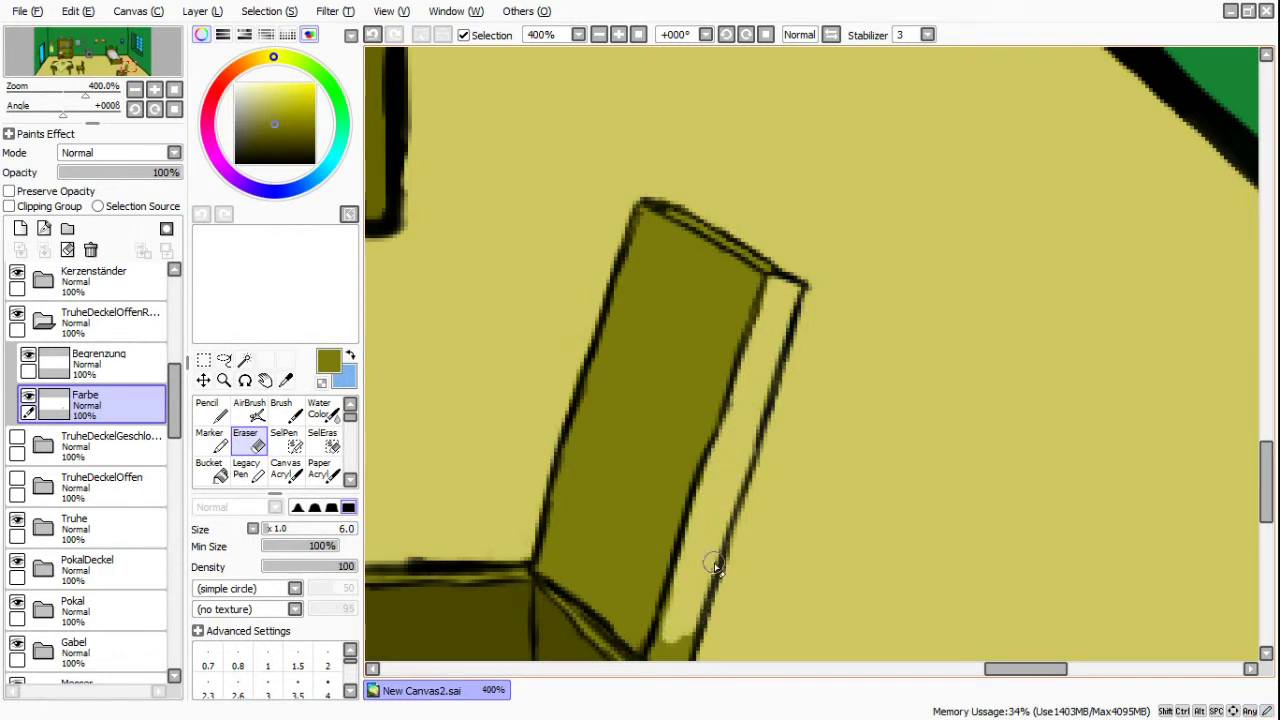
# - Erase the olive from the lid's thin top edge and the remaining olive at the lower end of the side face
pyautogui.moveTo(676, 214); pyautogui.dragTo(785, 280)
pyautogui.moveTo(785, 358); pyautogui.dragTo(755, 460)
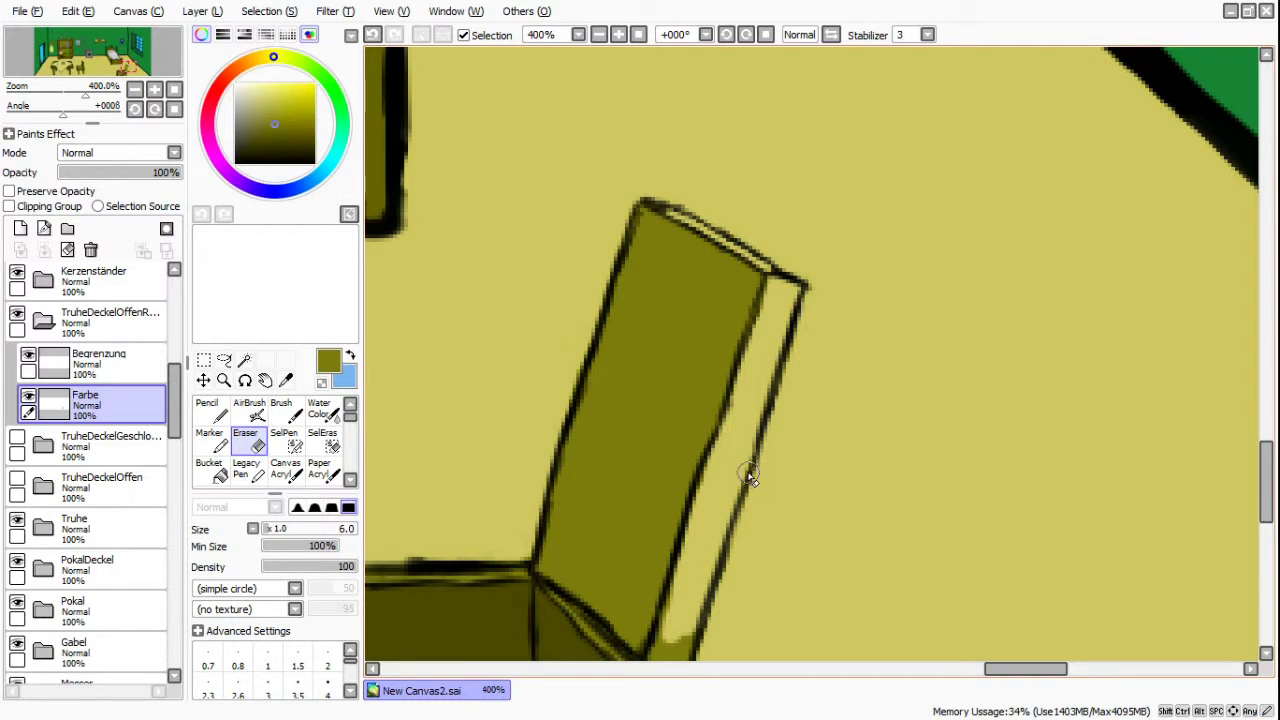
pyautogui.press('Right')
pyautogui.press('Down')
pyautogui.press('Down')
pyautogui.press('Down')
pyautogui.press('Left')
pyautogui.press('Left')
pyautogui.moveTo(707, 573)
pyautogui.mouseDown()
pyautogui.moveTo(704, 505)
pyautogui.moveTo(693, 550)
pyautogui.moveTo(705, 585)
pyautogui.moveTo(720, 563)
pyautogui.mouseUp()
pyautogui.moveTo(809, 319); pyautogui.dragTo(807, 332)
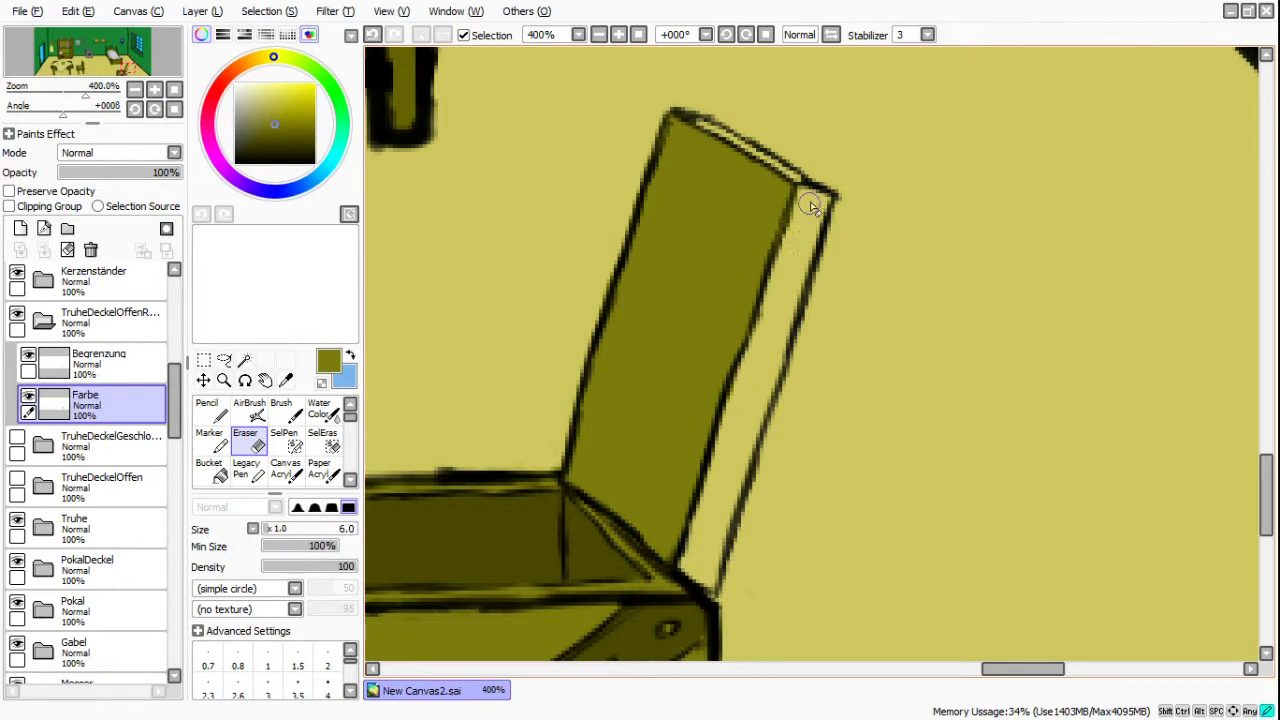
pyautogui.scroll(2, 810, 225)
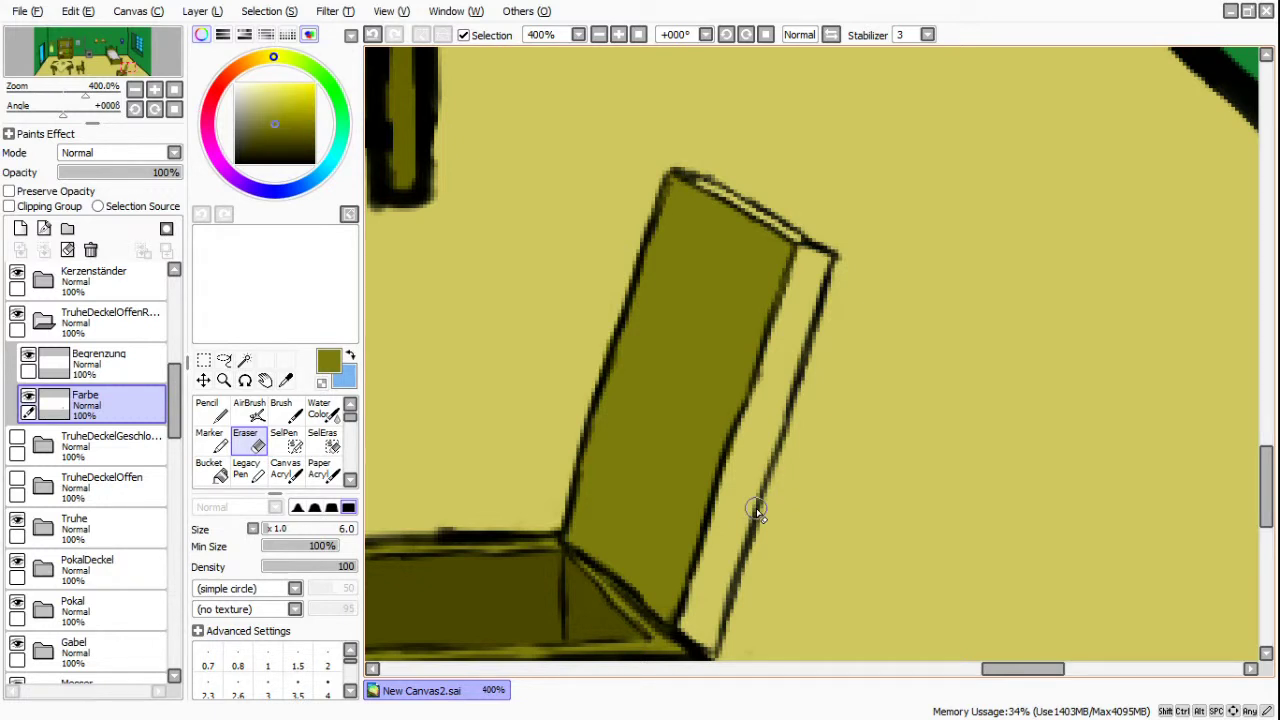
# - Add another layer named FarbeRand to the right-opening lid's folder
pyautogui.click(100, 325)
pyautogui.click(20, 228)
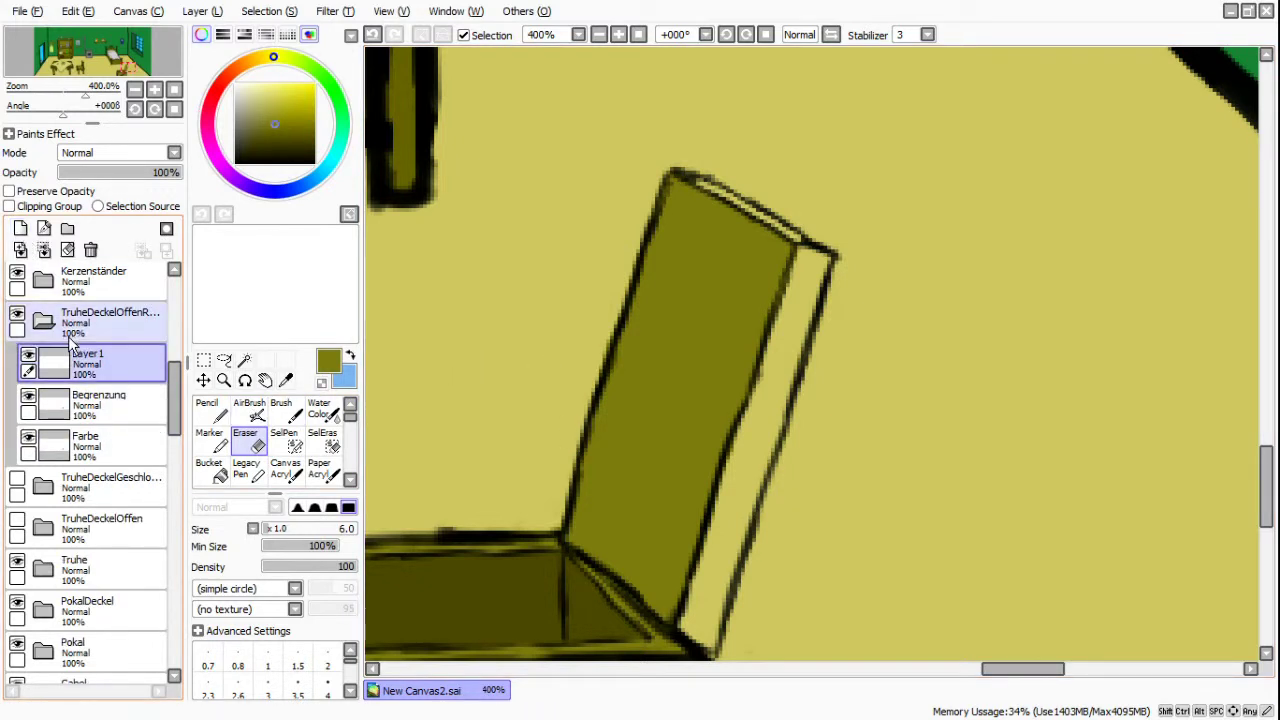
pyautogui.doubleClick(100, 365)
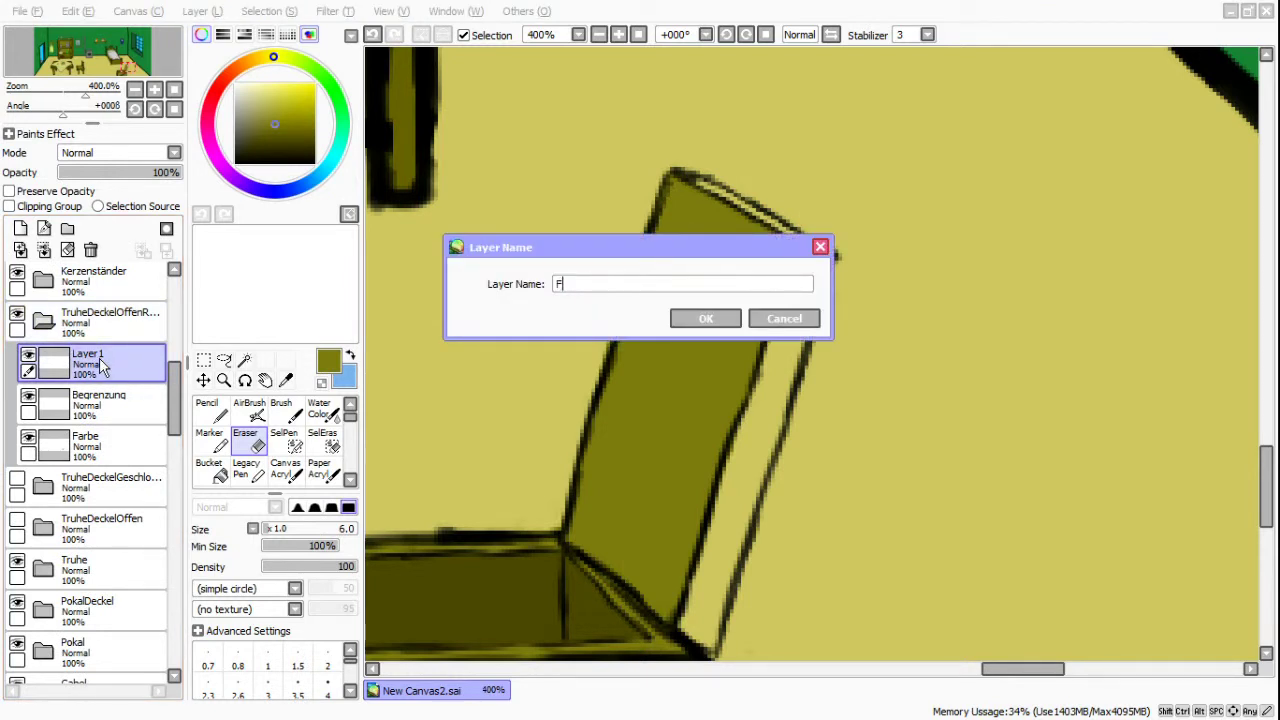
pyautogui.write('FarbeRand')
pyautogui.press('Return')
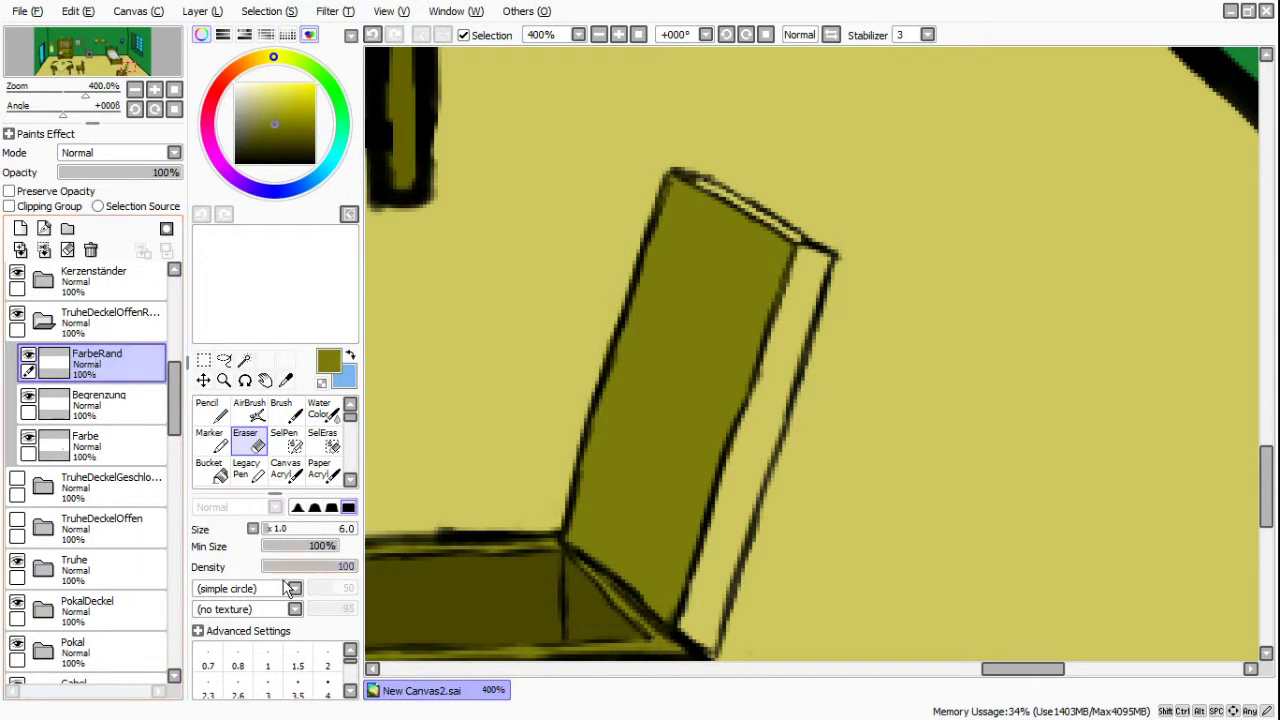
# - Sample the dark olive from the chest's interior and paint the lid's side face and thin top edge with the Brush at size 17.0
pyautogui.click(286, 380)
pyautogui.click(462, 574)
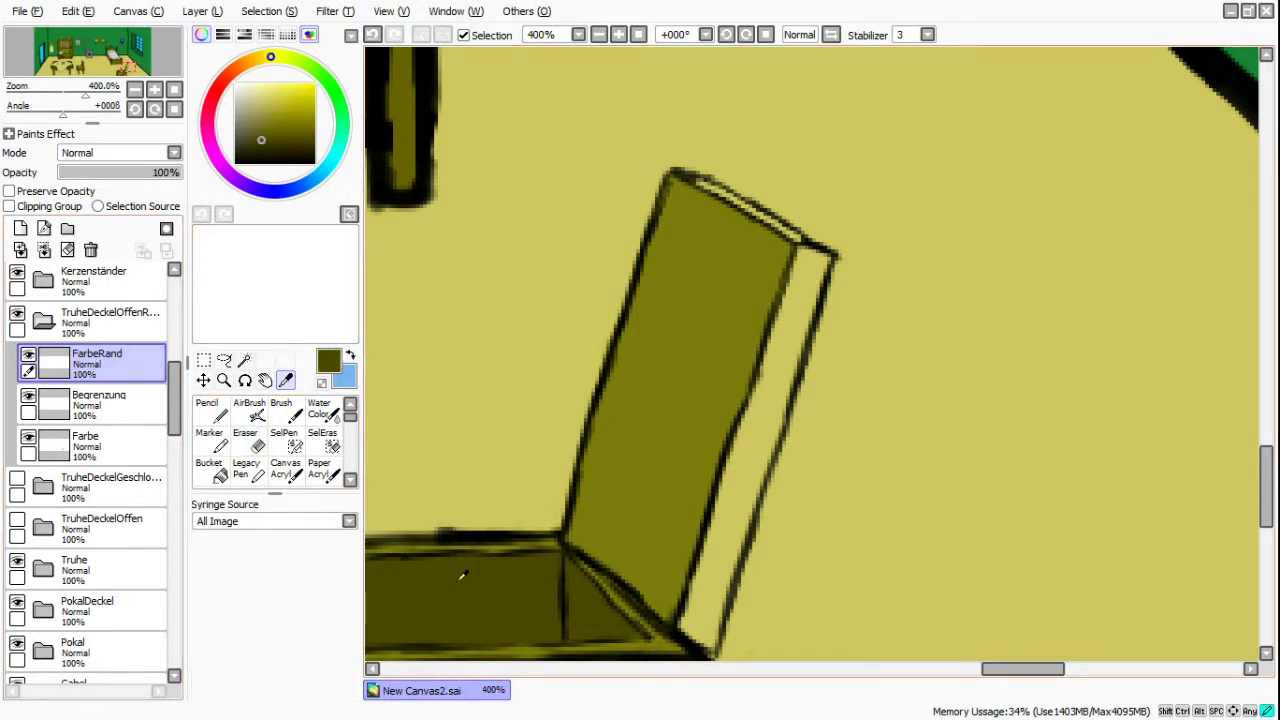
pyautogui.click(283, 412)
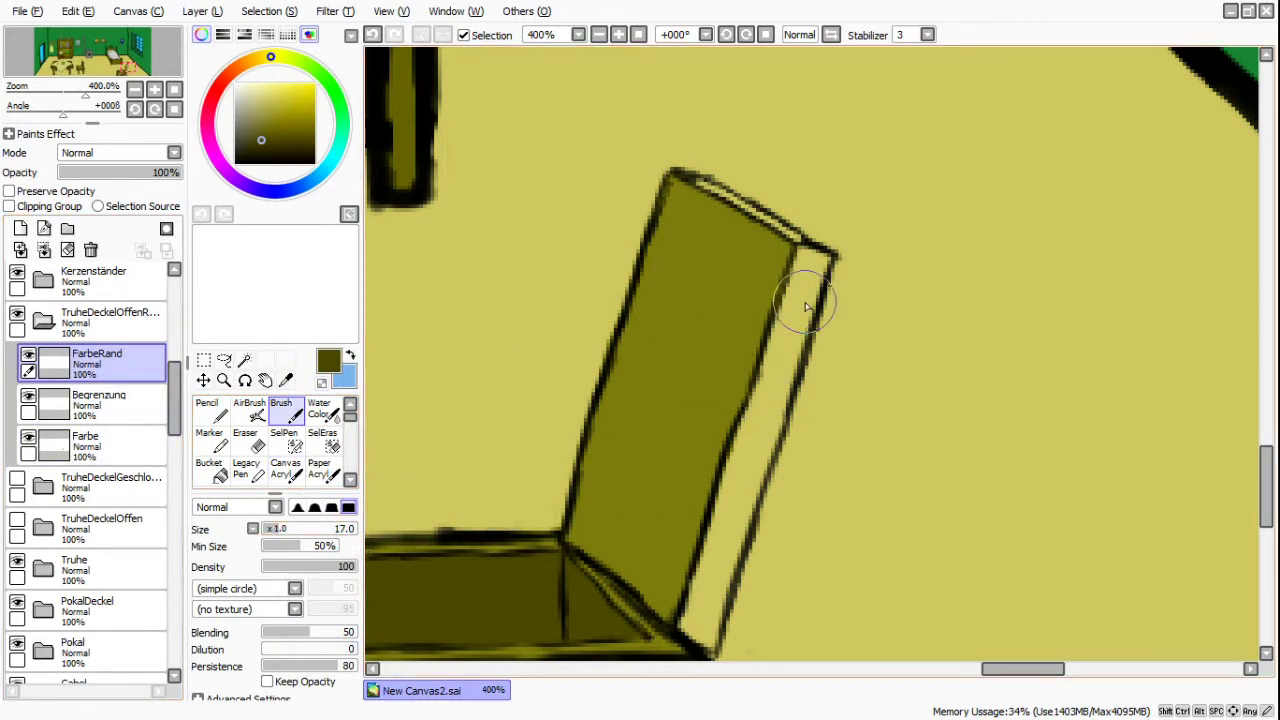
pyautogui.moveTo(816, 259); pyautogui.dragTo(699, 627)
pyautogui.moveTo(742, 519); pyautogui.dragTo(754, 471)
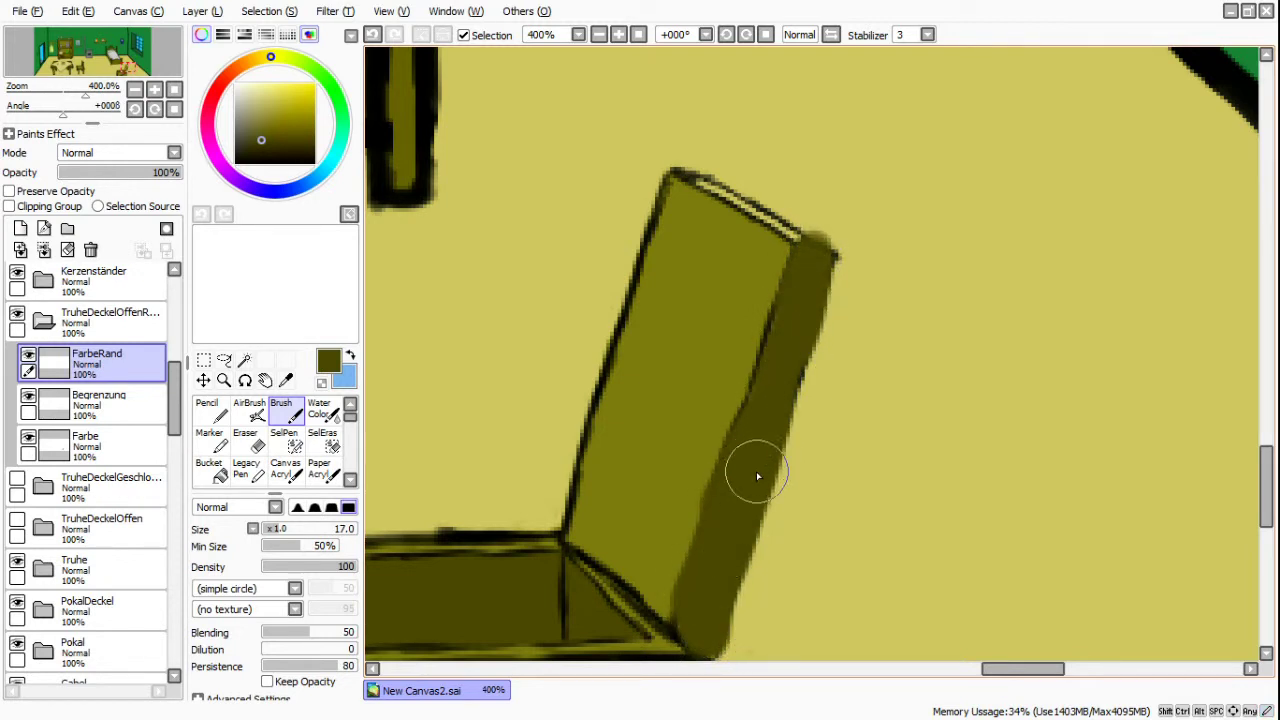
pyautogui.moveTo(748, 206)
pyautogui.mouseDown()
pyautogui.moveTo(703, 177)
pyautogui.moveTo(794, 230)
pyautogui.moveTo(754, 243)
pyautogui.mouseUp()
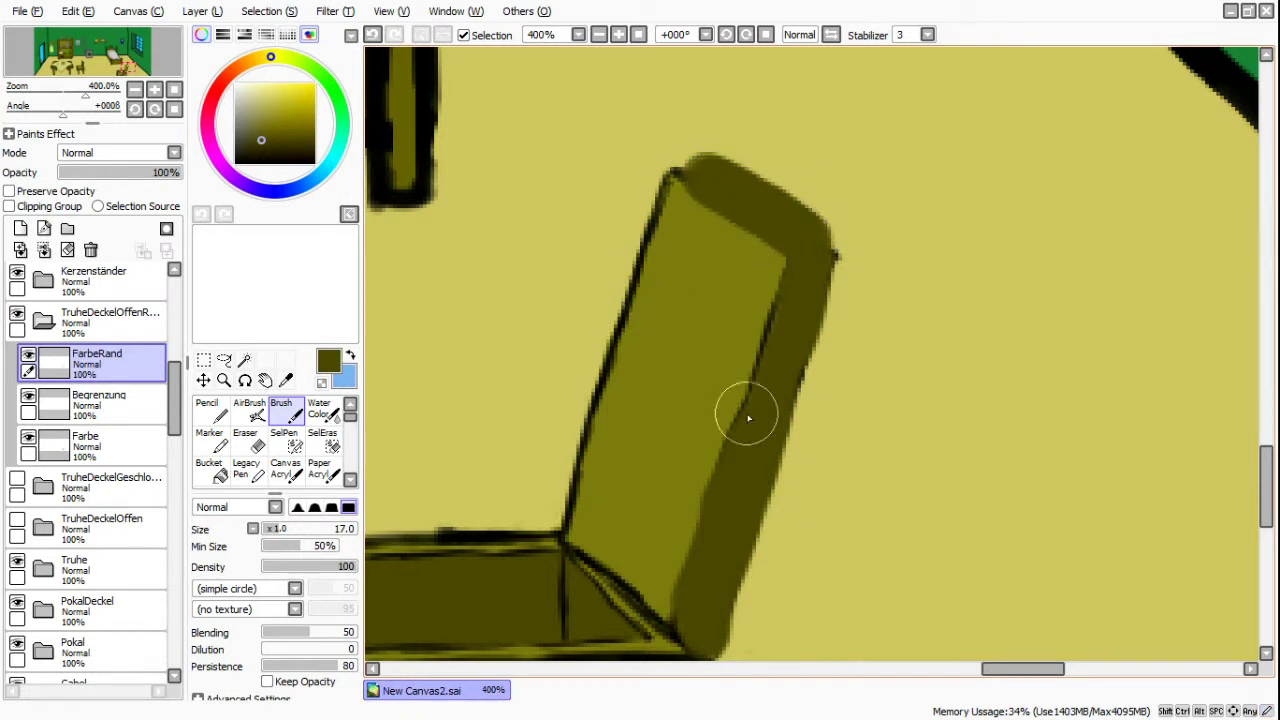
pyautogui.moveTo(750, 417); pyautogui.dragTo(752, 413)
pyautogui.scroll(2, 619, 317)
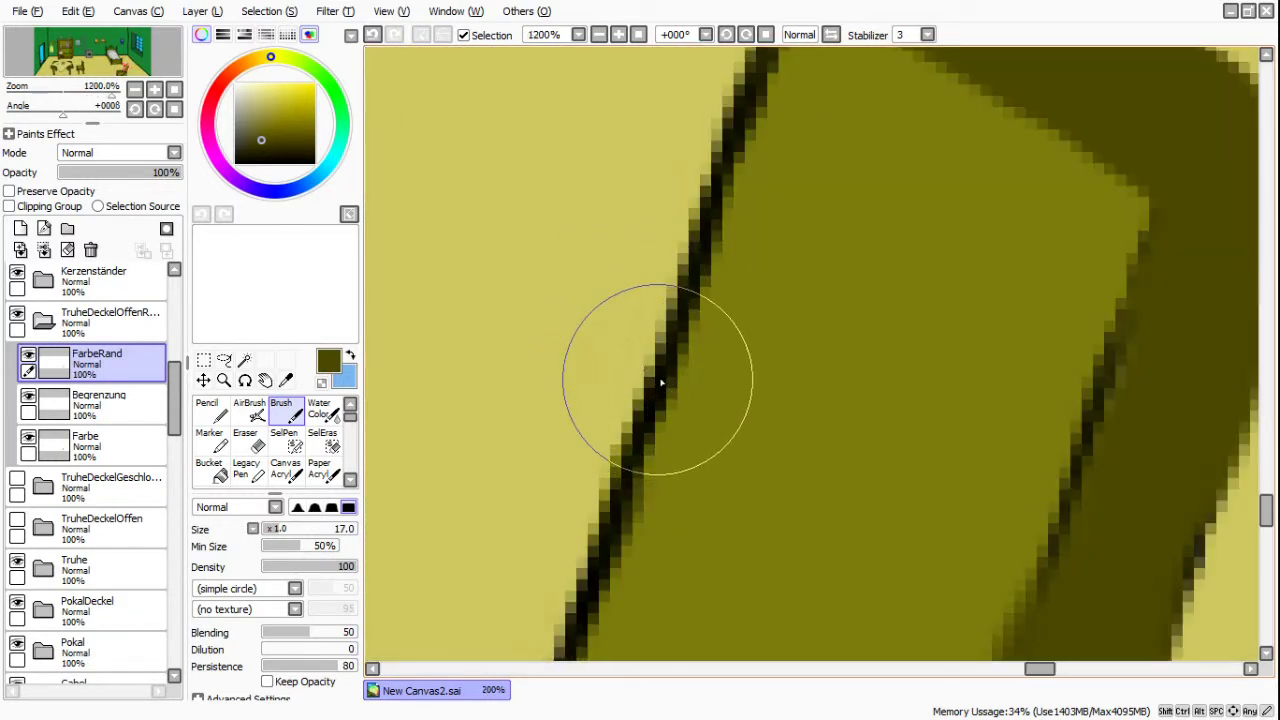
pyautogui.scroll(-1, 1114, 392)
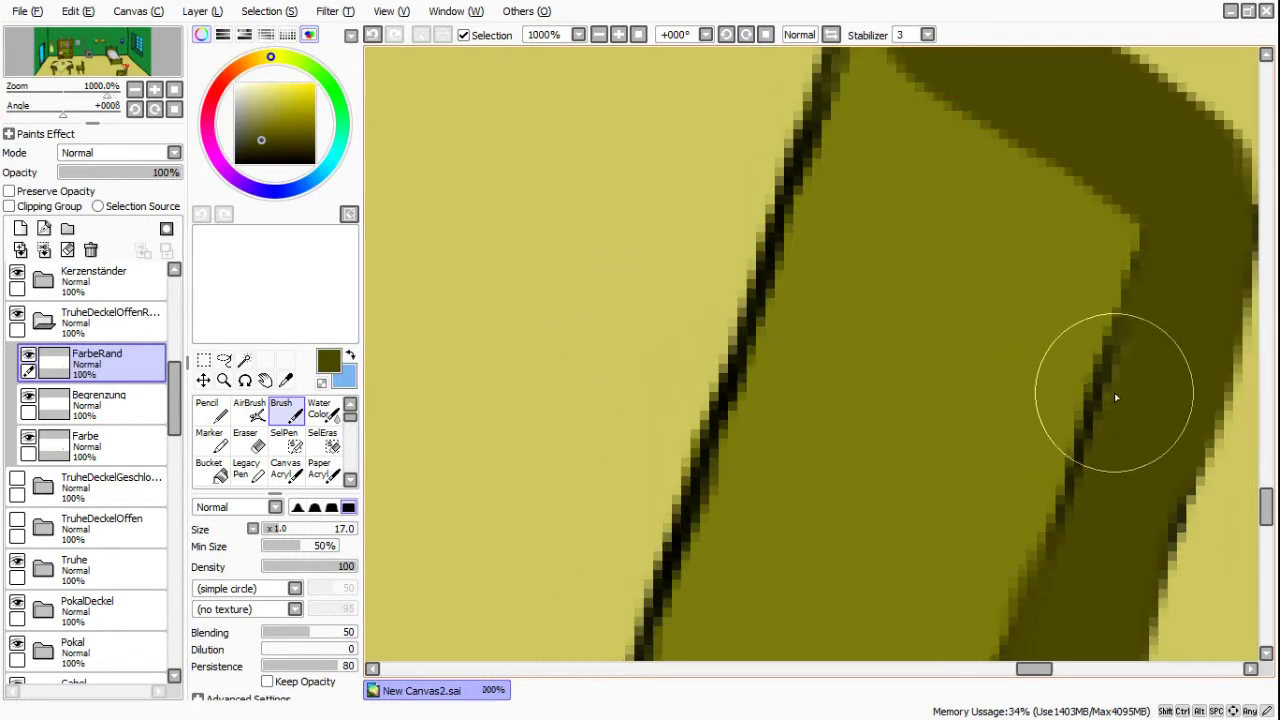
pyautogui.moveTo(1129, 361); pyautogui.dragTo(1087, 464)
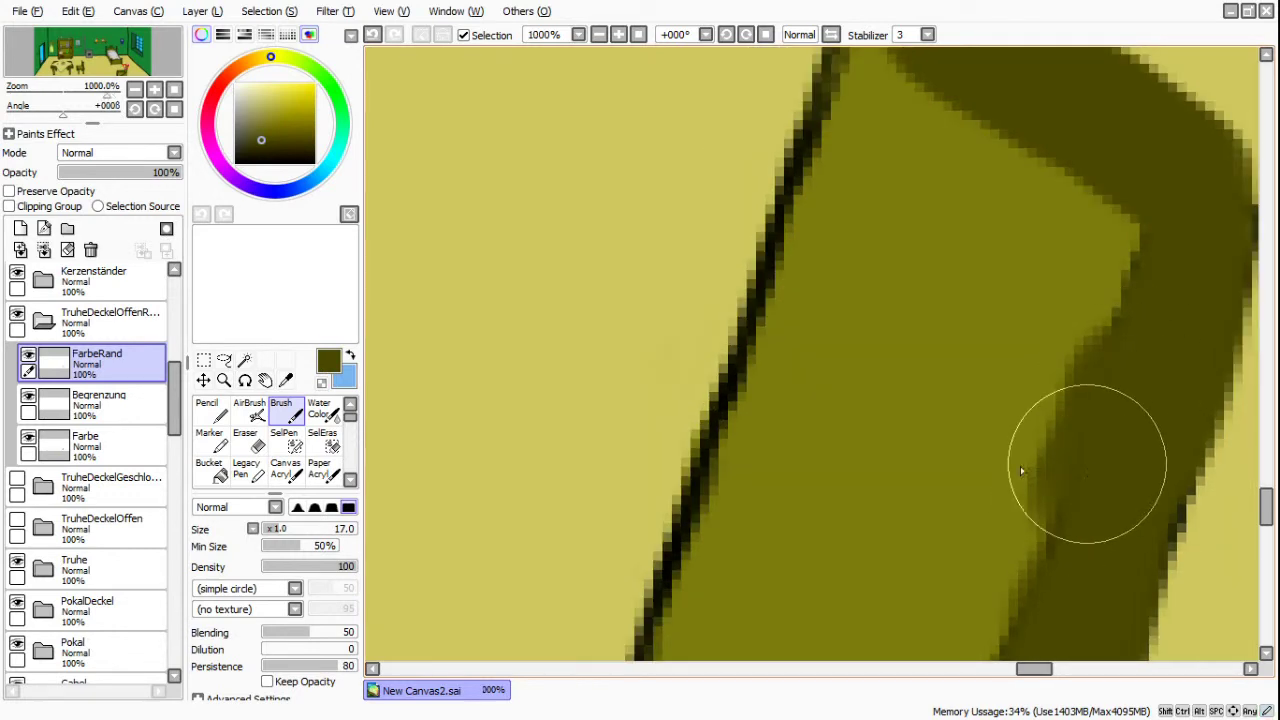
# - Move the FarbeRand layer below the Begrenzung layer in the right-opening lid's folder
pyautogui.scroll(-1, 1023, 471)
pyautogui.scroll(-2, 999, 472)
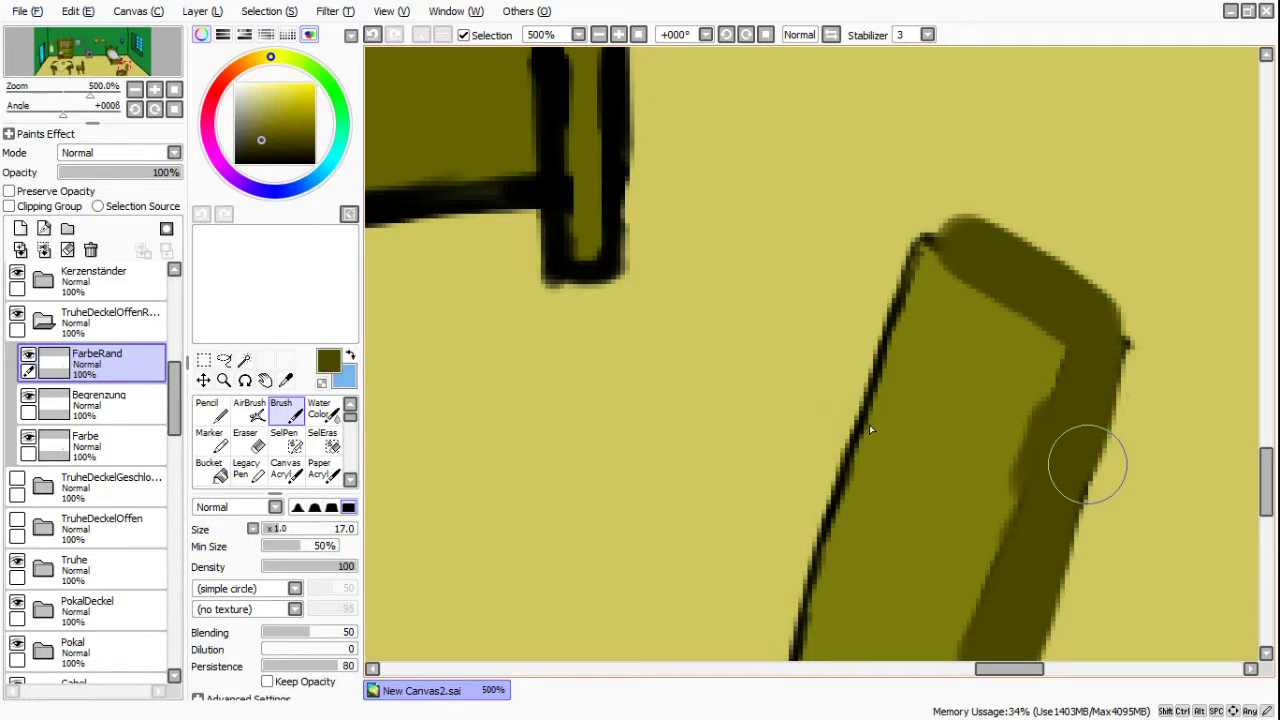
pyautogui.scroll(-1, 915, 464)
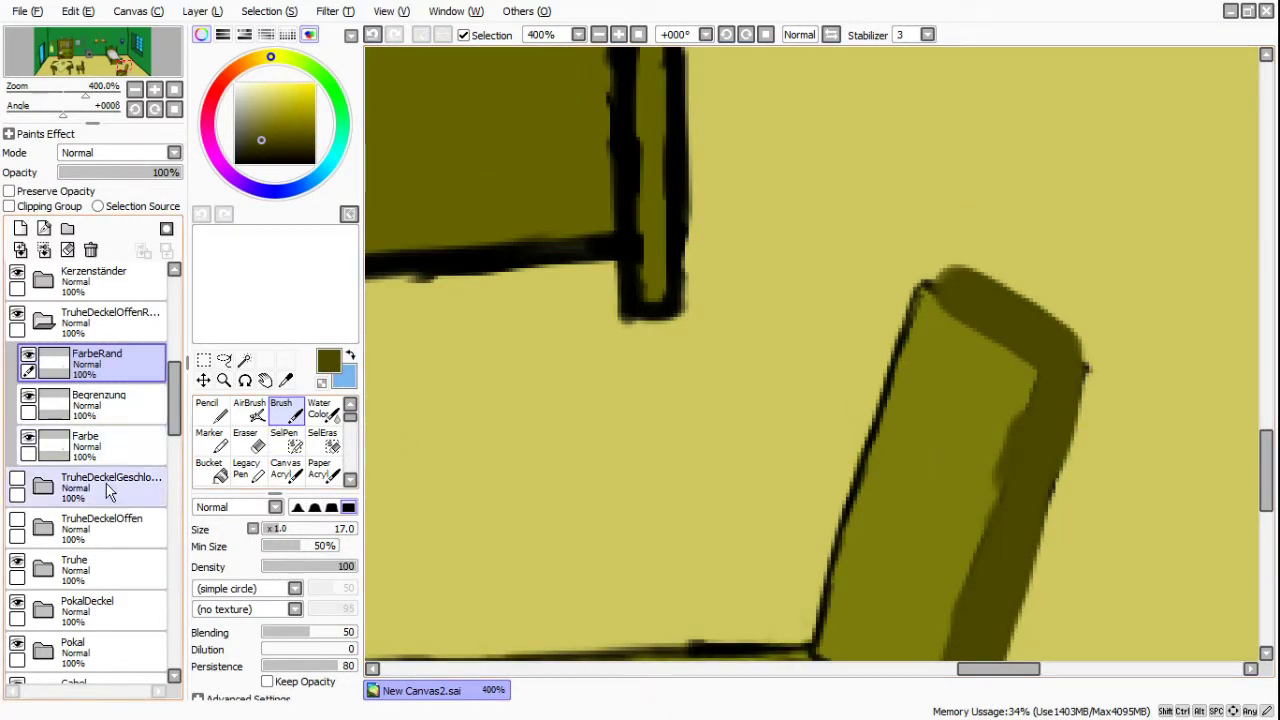
pyautogui.moveTo(100, 362); pyautogui.dragTo(115, 415)
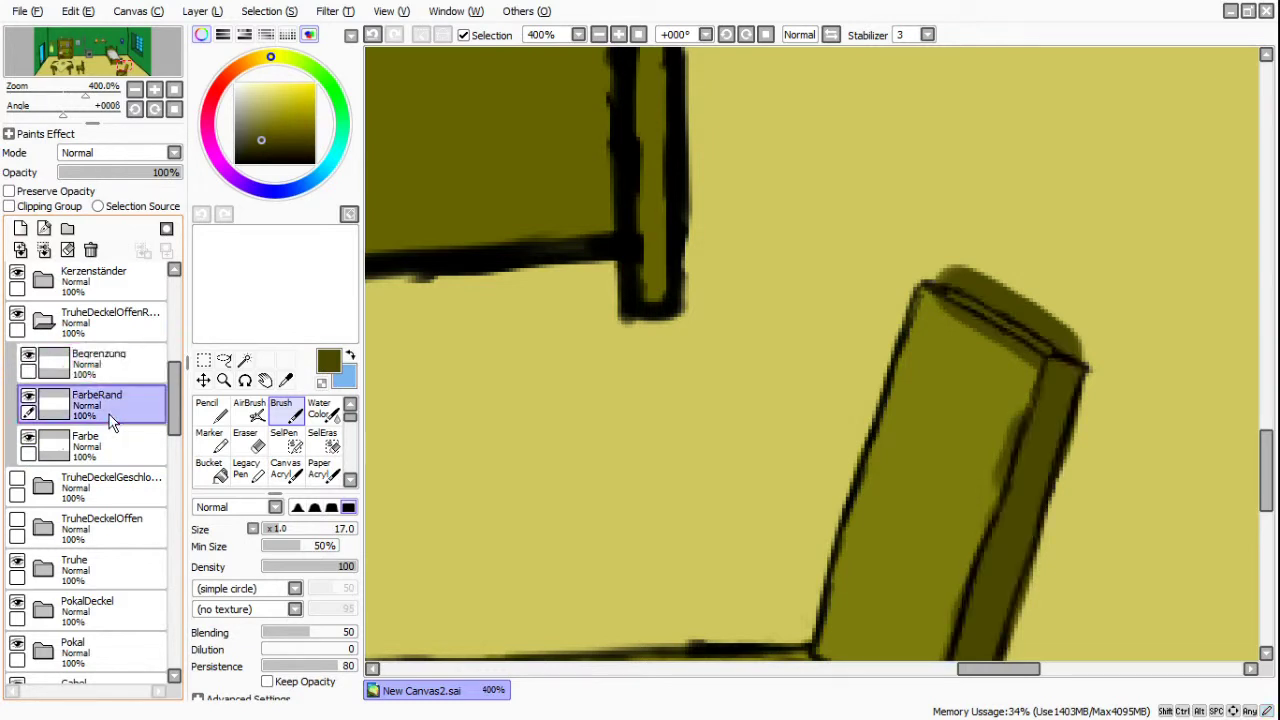
# - Erase the dark olive overspill from the lid's large face, below the top edge and beside the side face, with the Eraser at size 6.0
pyautogui.scroll(5, 1095, 371)
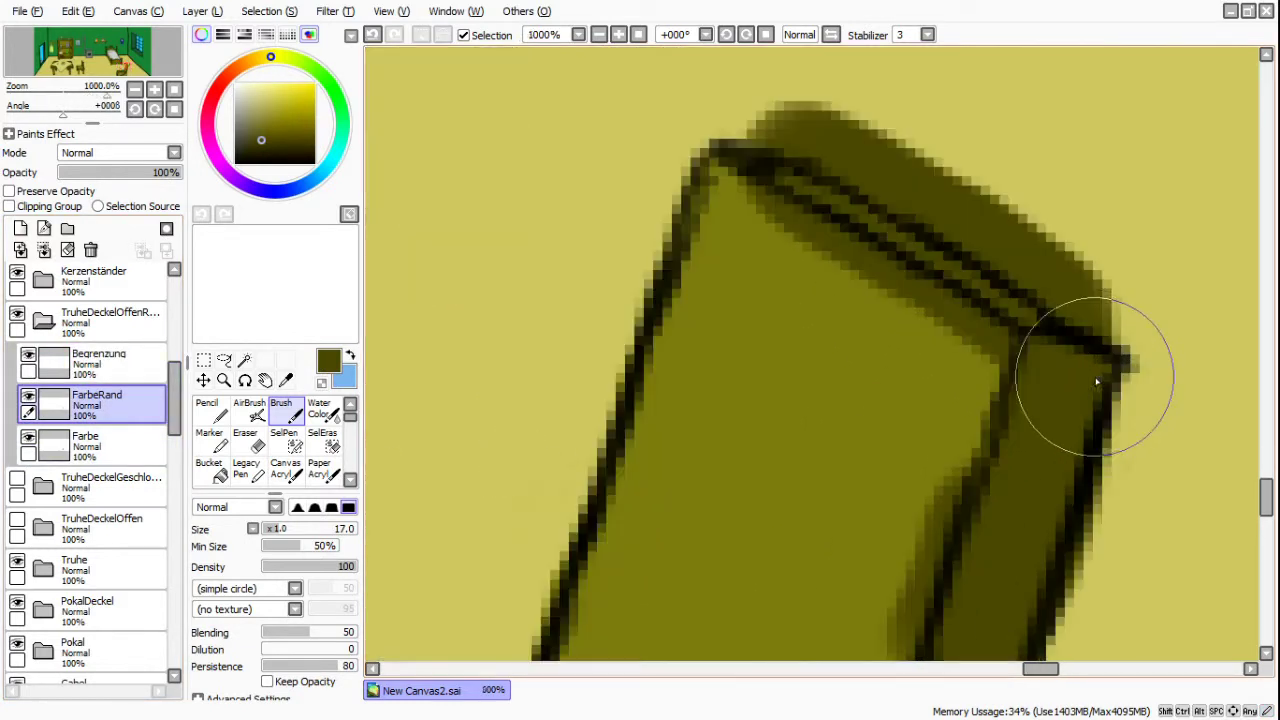
pyautogui.click(245, 440)
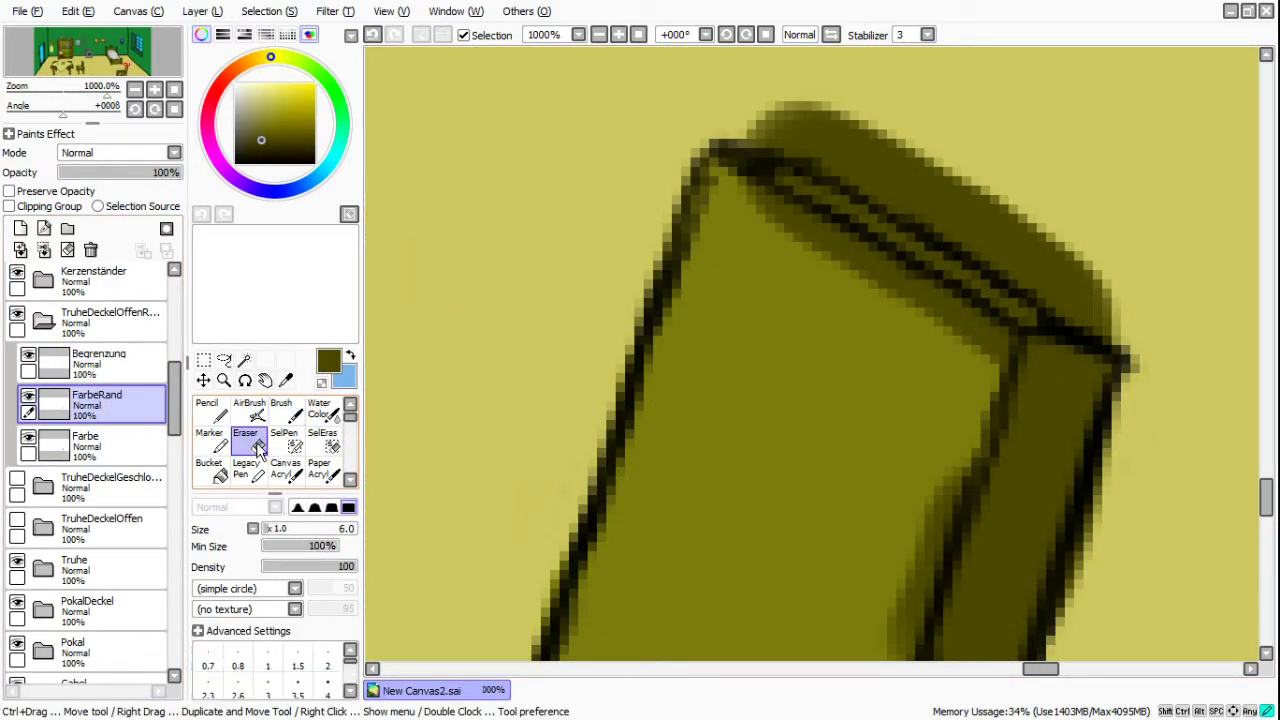
pyautogui.moveTo(727, 214)
pyautogui.mouseDown()
pyautogui.moveTo(763, 209)
pyautogui.moveTo(834, 244)
pyautogui.moveTo(807, 229)
pyautogui.moveTo(889, 283)
pyautogui.mouseUp()
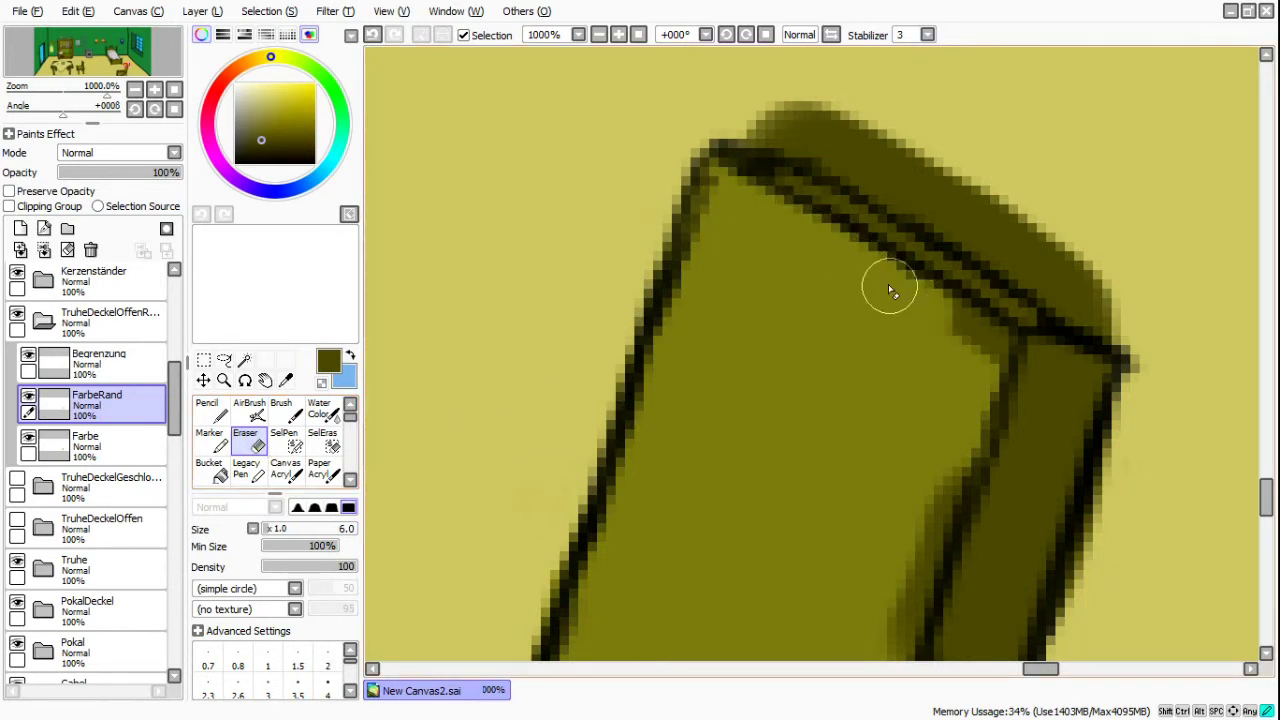
pyautogui.moveTo(975, 337); pyautogui.dragTo(986, 343)
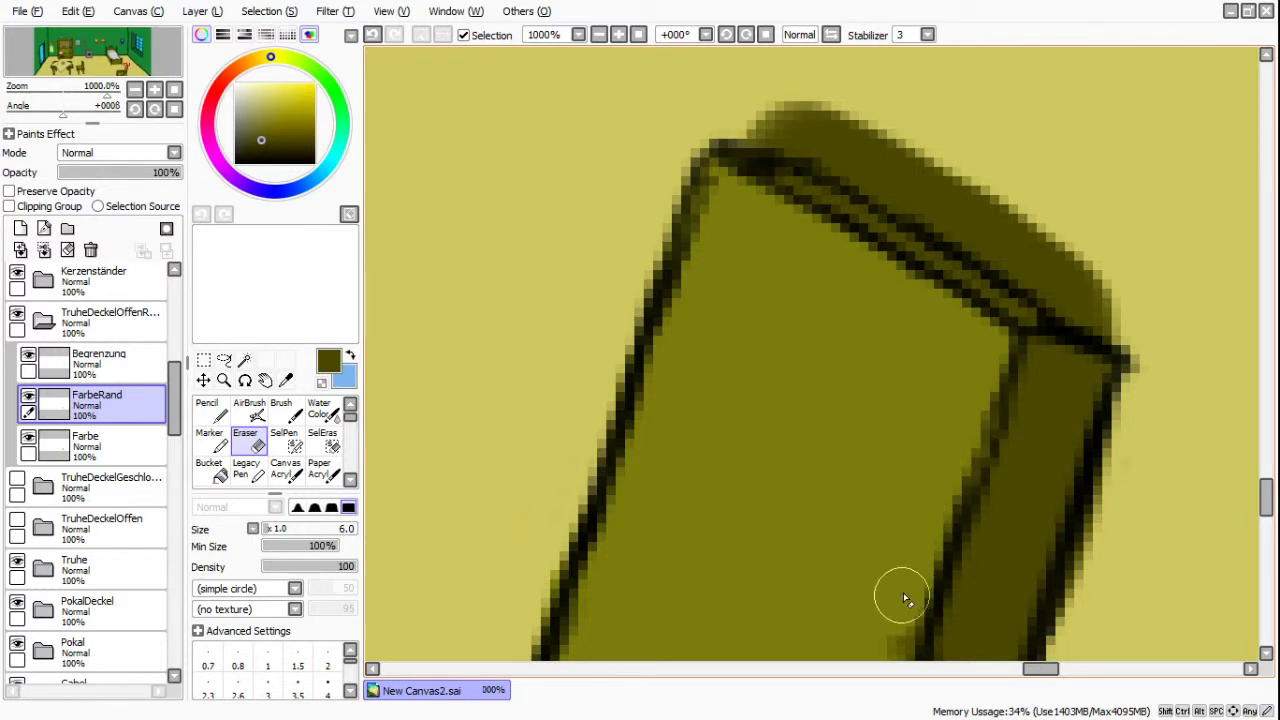
pyautogui.scroll(-3, 900, 590)
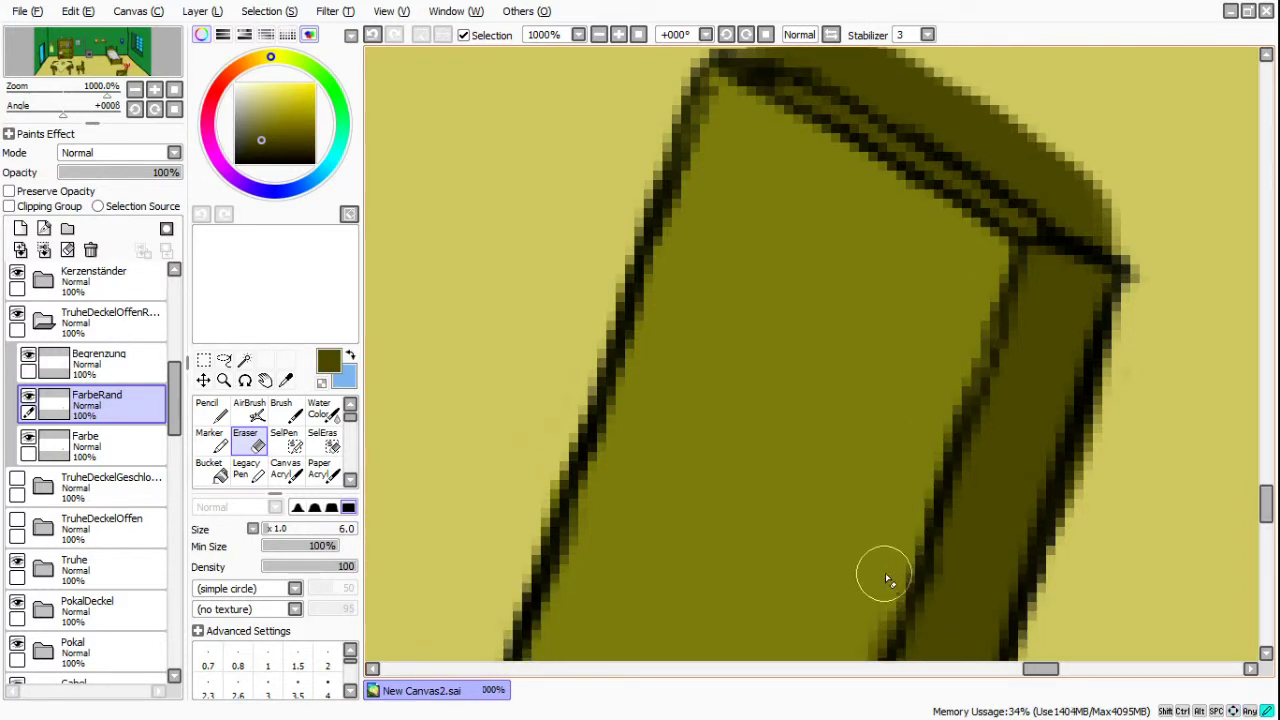
pyautogui.scroll(-3, 886, 571)
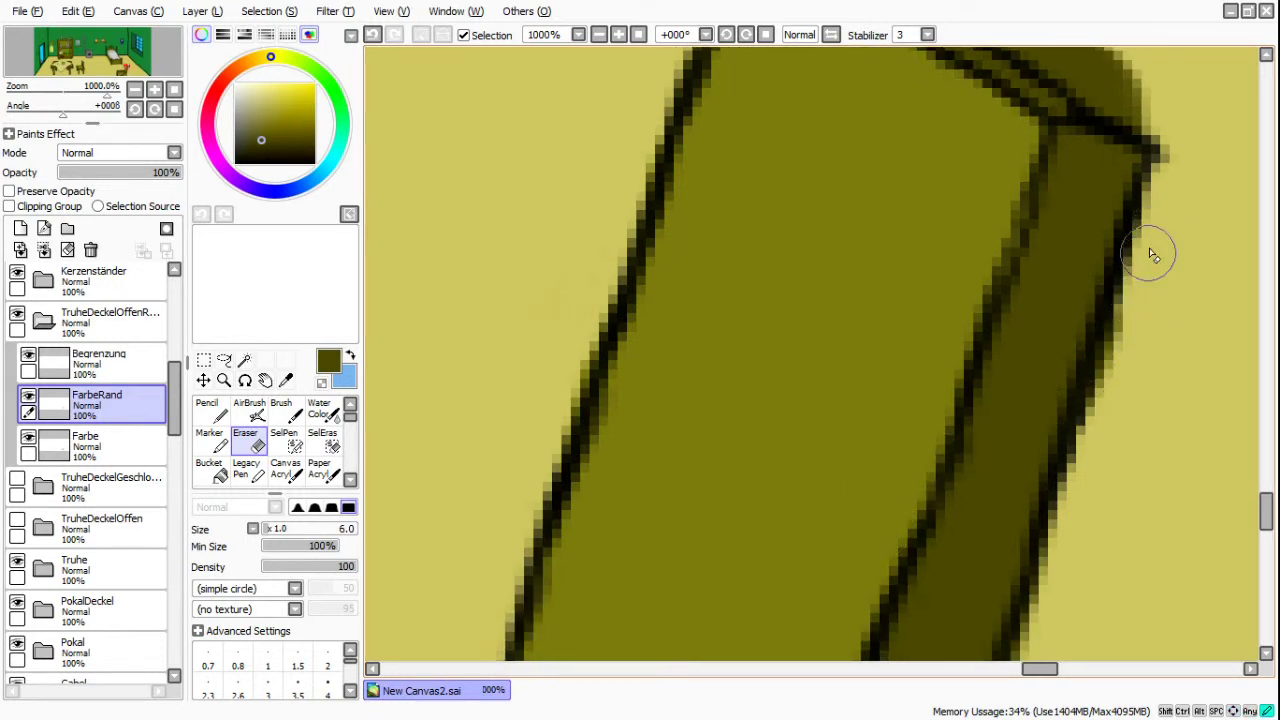
# - Erase the dark olive overspill outside the lid's outer side line down to the chest's corner
pyautogui.scroll(-3, 1060, 535)
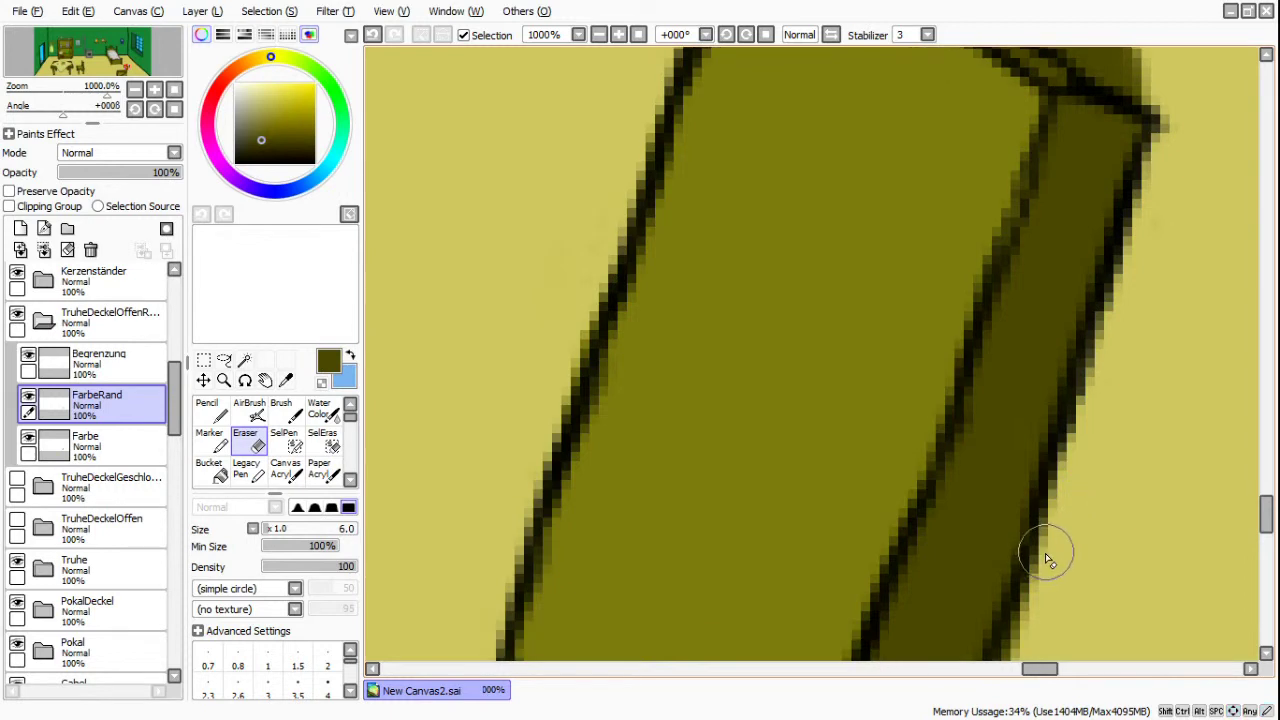
pyautogui.scroll(-1, 1040, 505)
pyautogui.scroll(-2, 1018, 588)
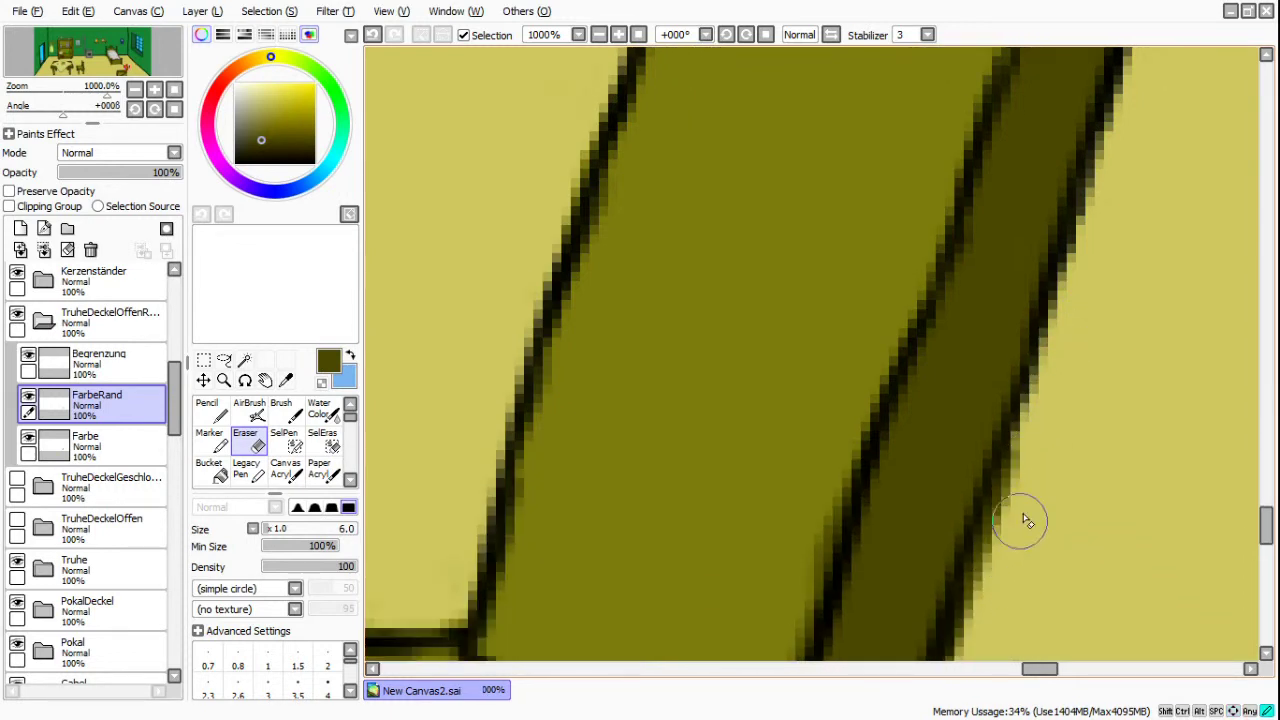
pyautogui.scroll(-2, 975, 618)
pyautogui.scroll(-4, 955, 637)
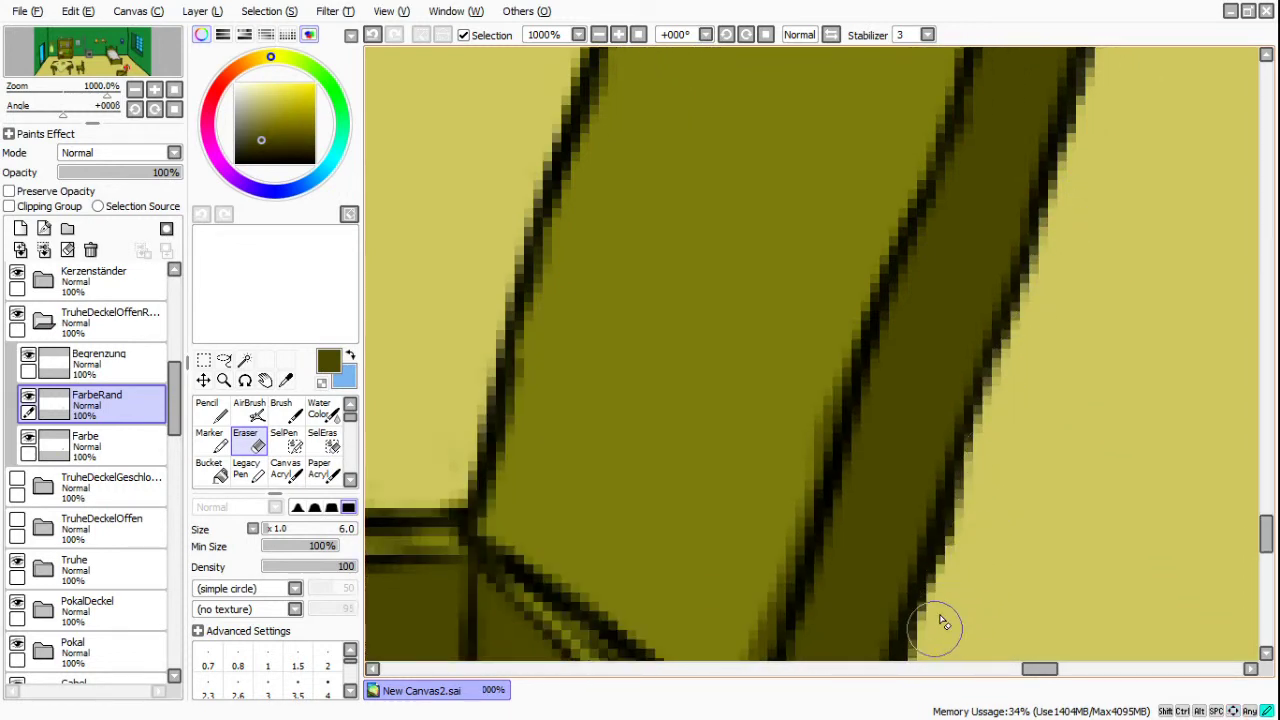
pyautogui.scroll(-2, 940, 632)
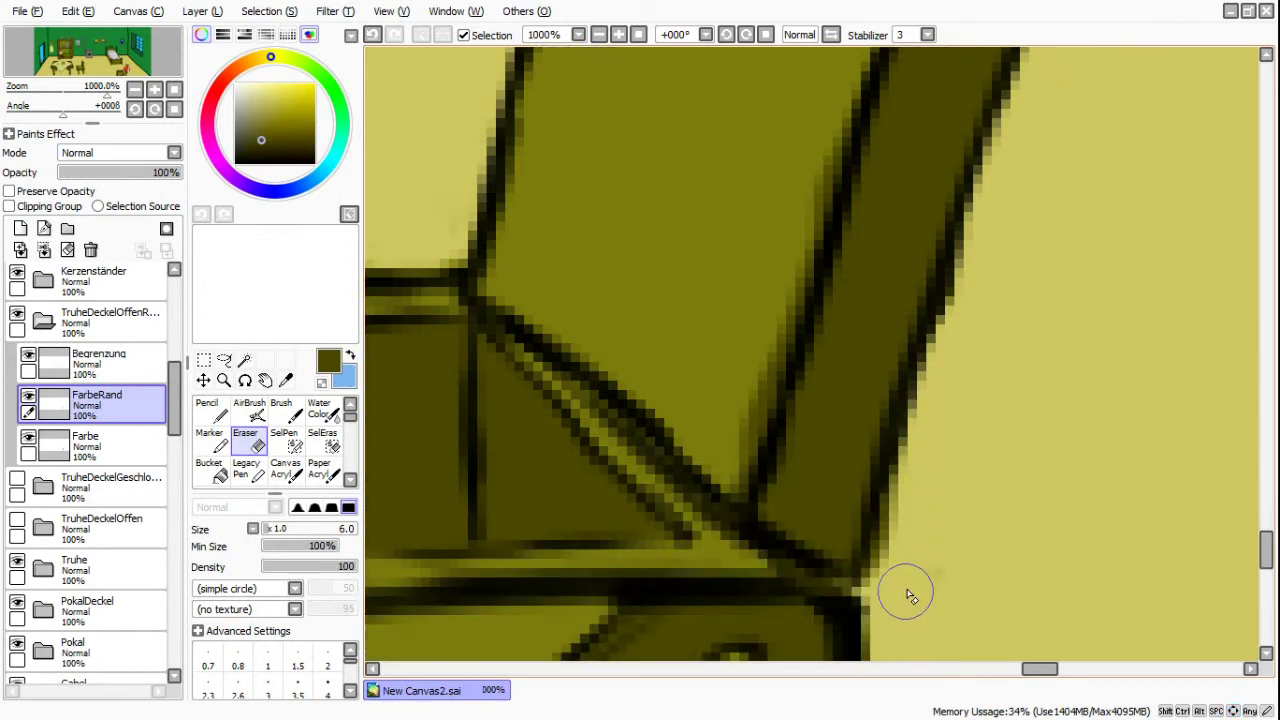
pyautogui.moveTo(927, 476)
pyautogui.mouseDown()
pyautogui.moveTo(925, 431)
pyautogui.moveTo(995, 192)
pyautogui.mouseUp()
pyautogui.scroll(8, 990, 194)
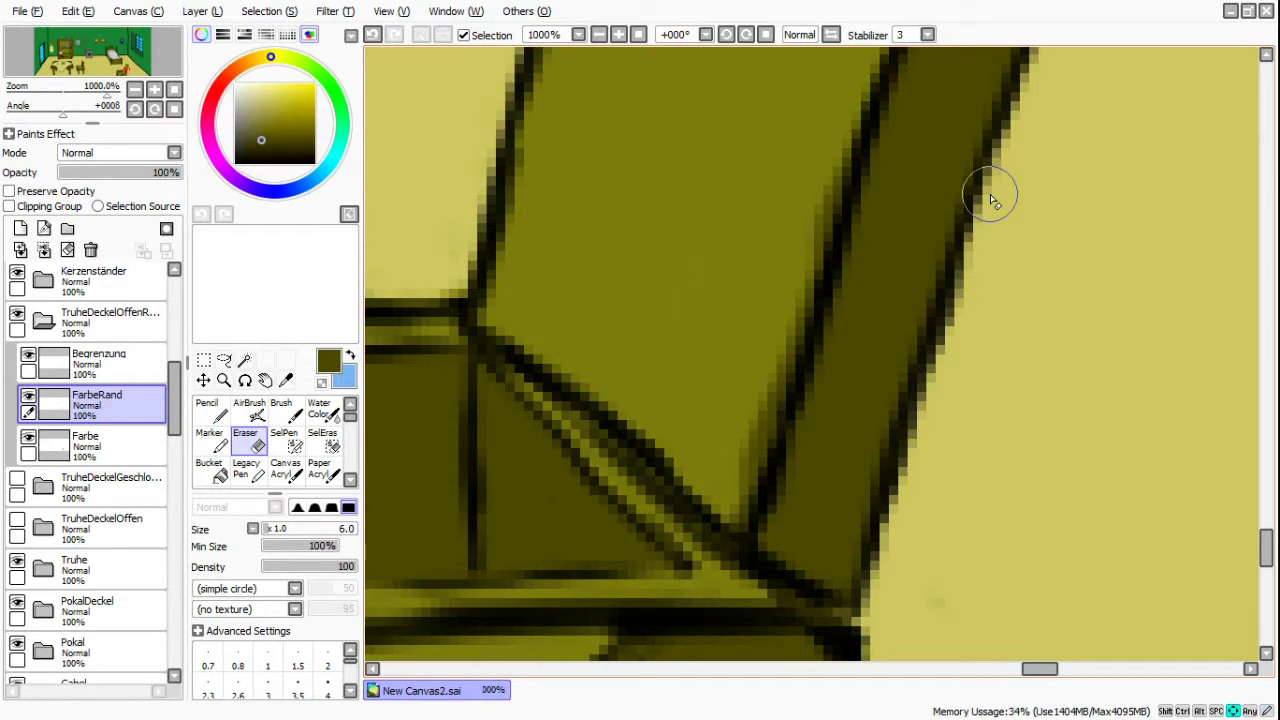
# - Erase the remaining dark olive along the lower inner side line and above the lid's thin top edge
pyautogui.scroll(-6, 800, 436)
pyautogui.moveTo(818, 227)
pyautogui.mouseDown()
pyautogui.moveTo(817, 240)
pyautogui.moveTo(838, 188)
pyautogui.moveTo(748, 512)
pyautogui.mouseUp()
pyautogui.moveTo(744, 527)
pyautogui.mouseDown()
pyautogui.moveTo(738, 572)
pyautogui.moveTo(736, 535)
pyautogui.mouseUp()
pyautogui.scroll(5, 750, 490)
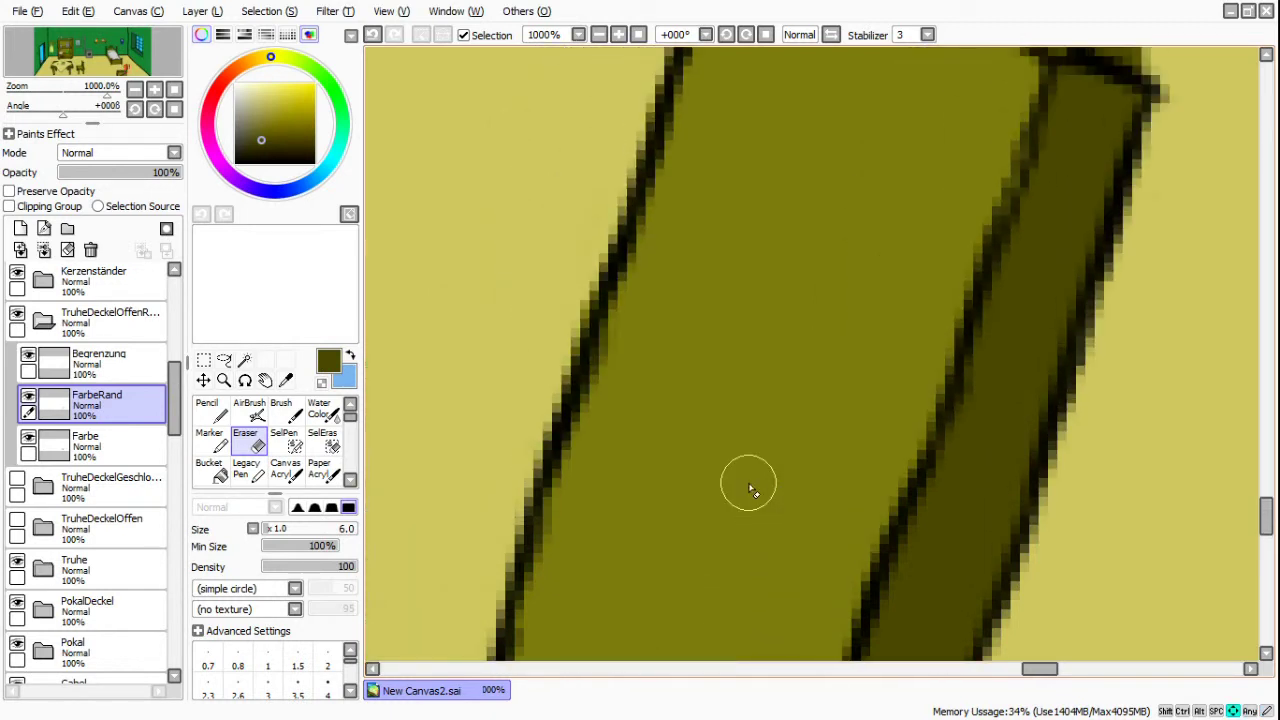
pyautogui.moveTo(783, 270)
pyautogui.mouseDown()
pyautogui.moveTo(835, 278)
pyautogui.moveTo(809, 236)
pyautogui.moveTo(1017, 333)
pyautogui.moveTo(986, 311)
pyautogui.moveTo(1112, 402)
pyautogui.moveTo(835, 264)
pyautogui.moveTo(1088, 390)
pyautogui.moveTo(1136, 432)
pyautogui.moveTo(1139, 460)
pyautogui.moveTo(892, 307)
pyautogui.moveTo(841, 290)
pyautogui.moveTo(1005, 375)
pyautogui.moveTo(1169, 487)
pyautogui.moveTo(1099, 420)
pyautogui.moveTo(893, 310)
pyautogui.mouseUp()
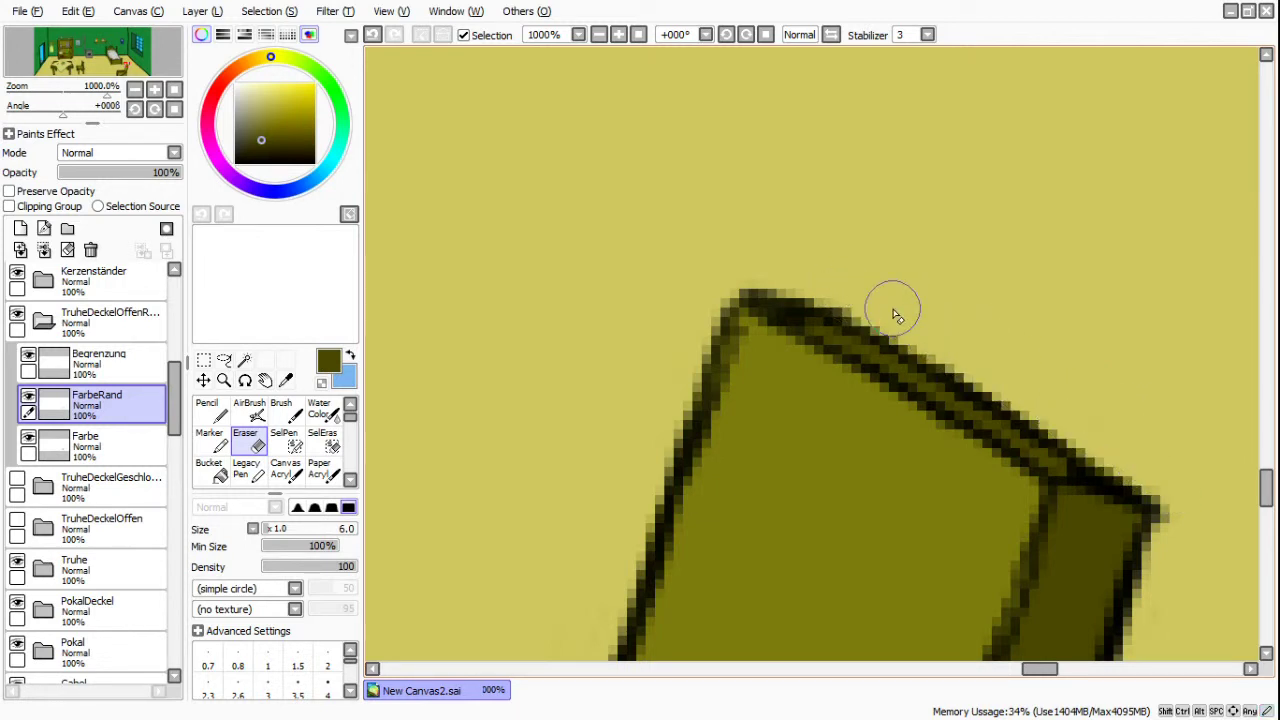
pyautogui.scroll(-7, 897, 316)
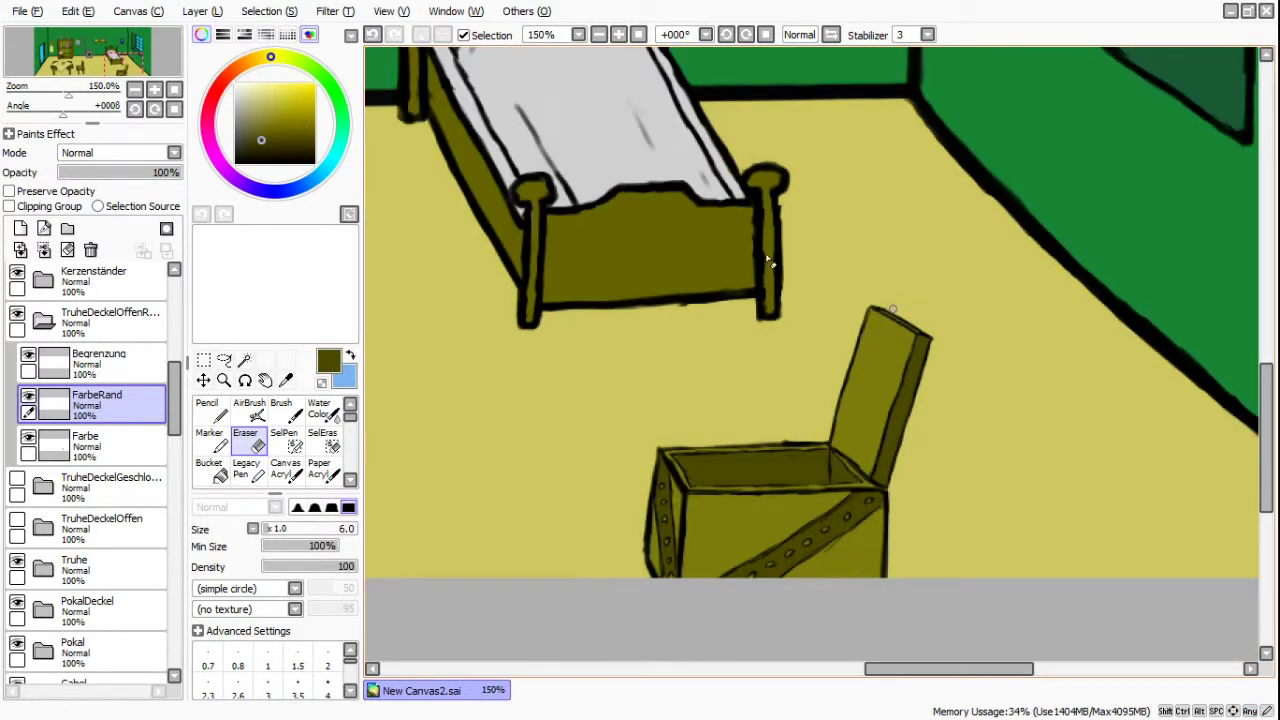
# - Collapse the right-opening lid's folder and hide it
pyautogui.click(43, 320)
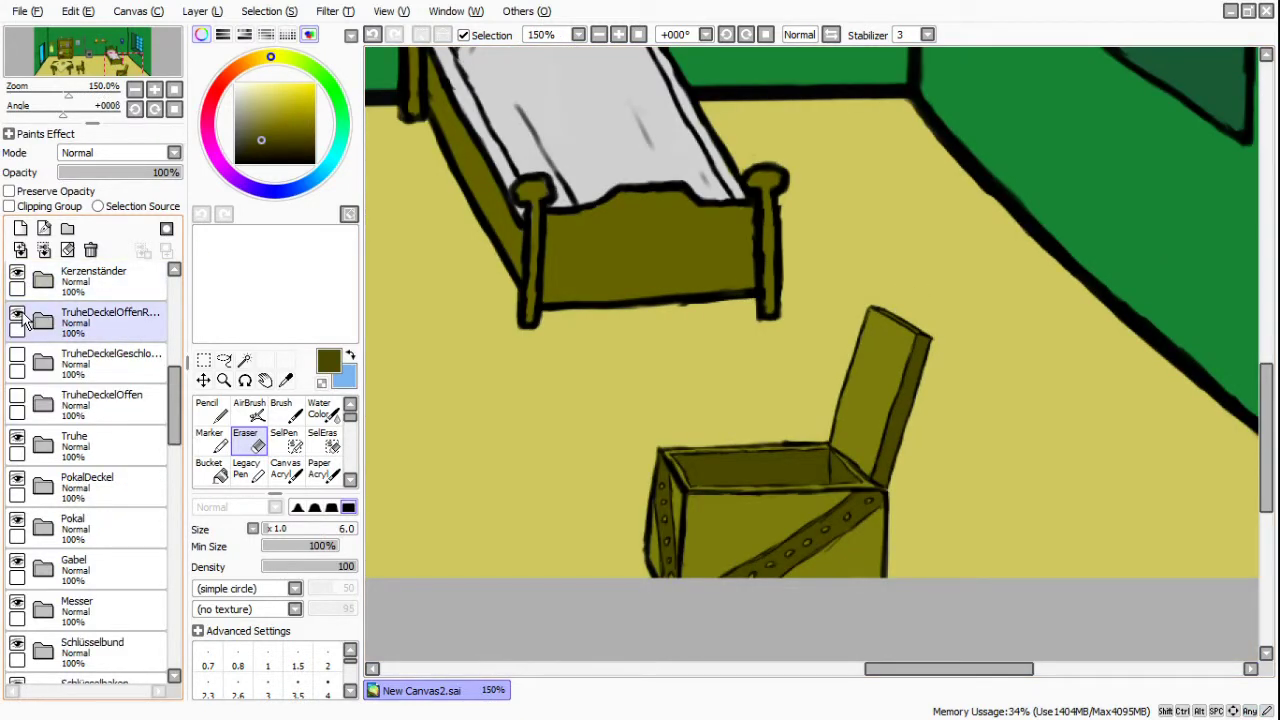
pyautogui.click(17, 314)
pyautogui.click(35, 480)
pyautogui.click(35, 522)
pyautogui.click(28, 370)
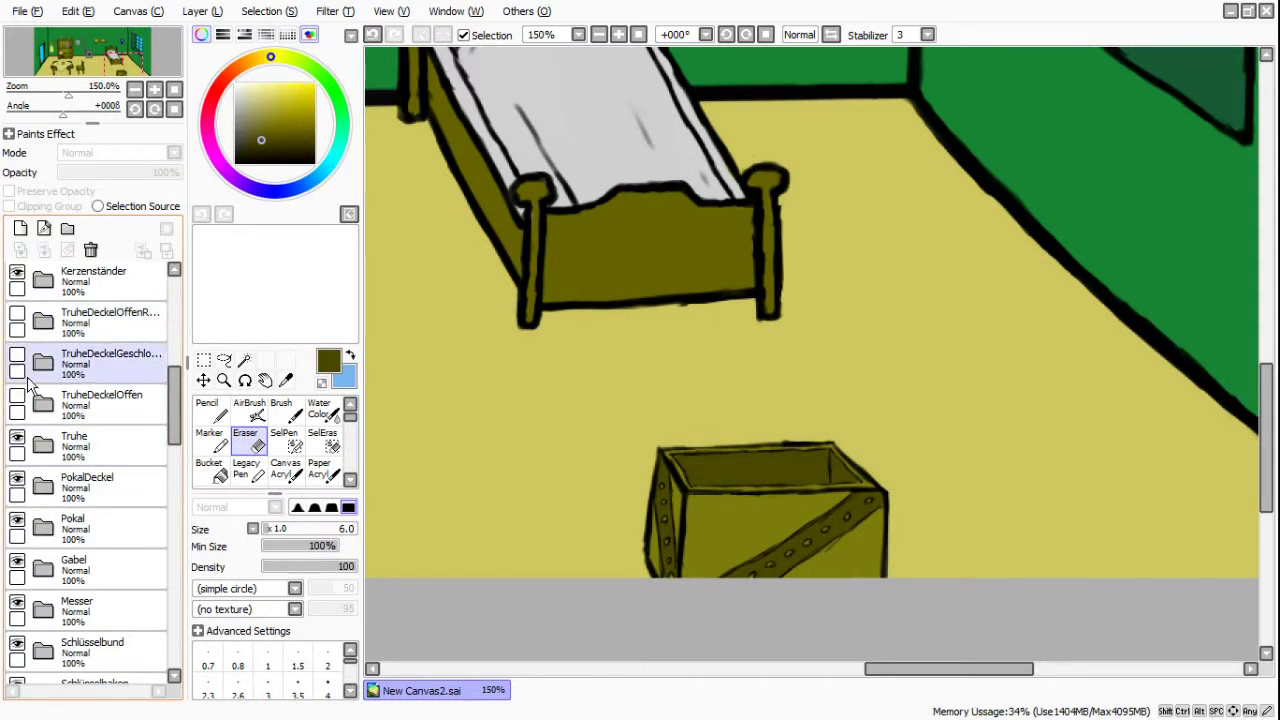
# - Show and hide the closed, right-opening and TruheDeckelOffen lid folders one after another to compare the lids on the chest
pyautogui.click(17, 356)
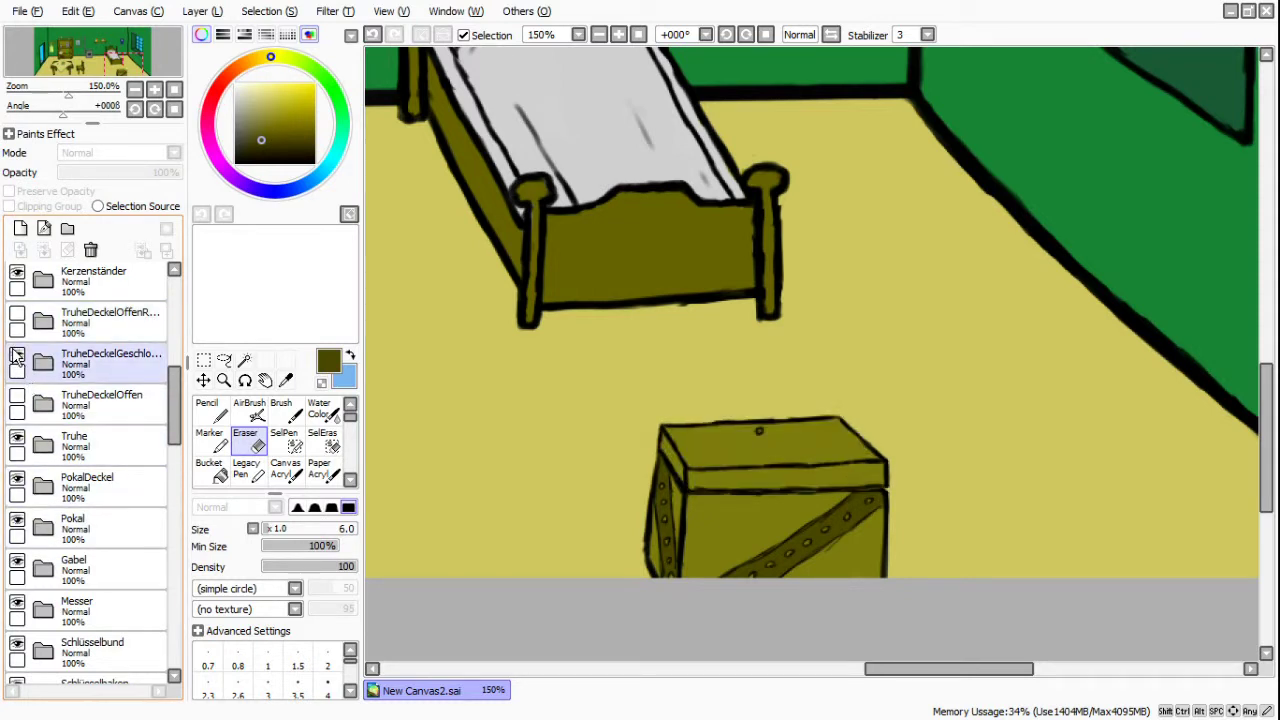
pyautogui.click(16, 356)
pyautogui.click(20, 280)
pyautogui.click(16, 314)
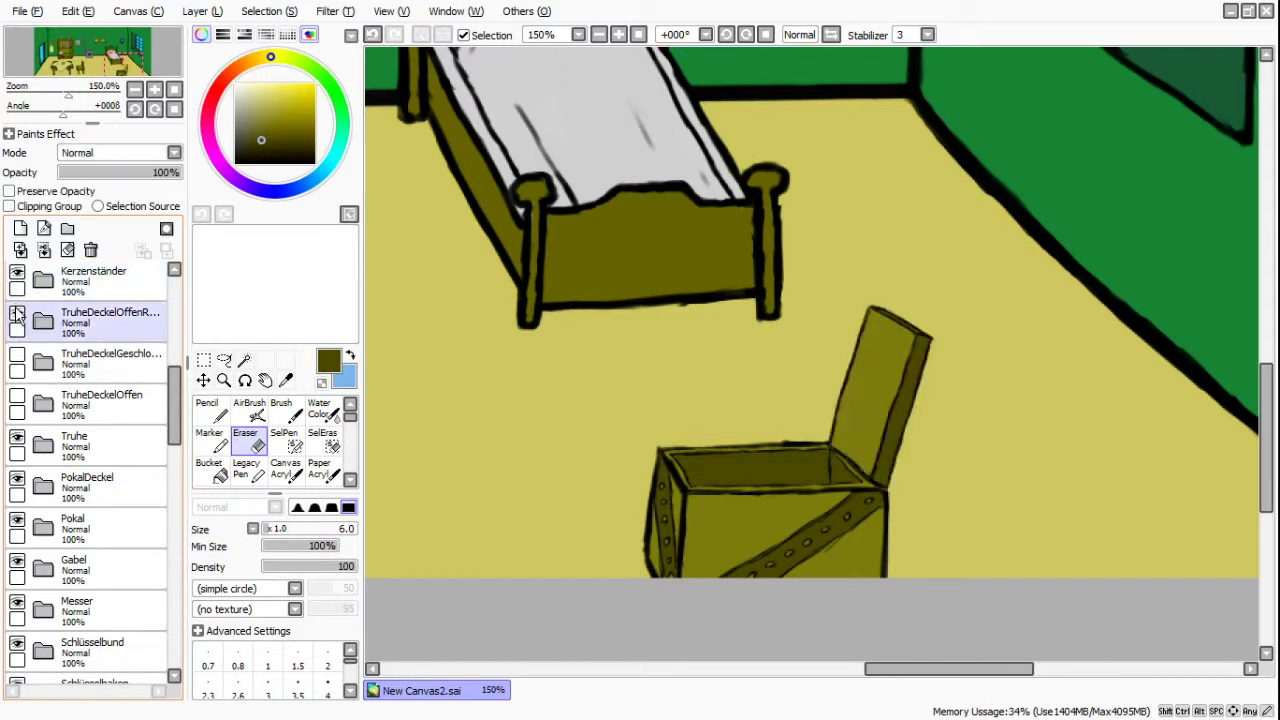
pyautogui.click(17, 314)
pyautogui.click(17, 369)
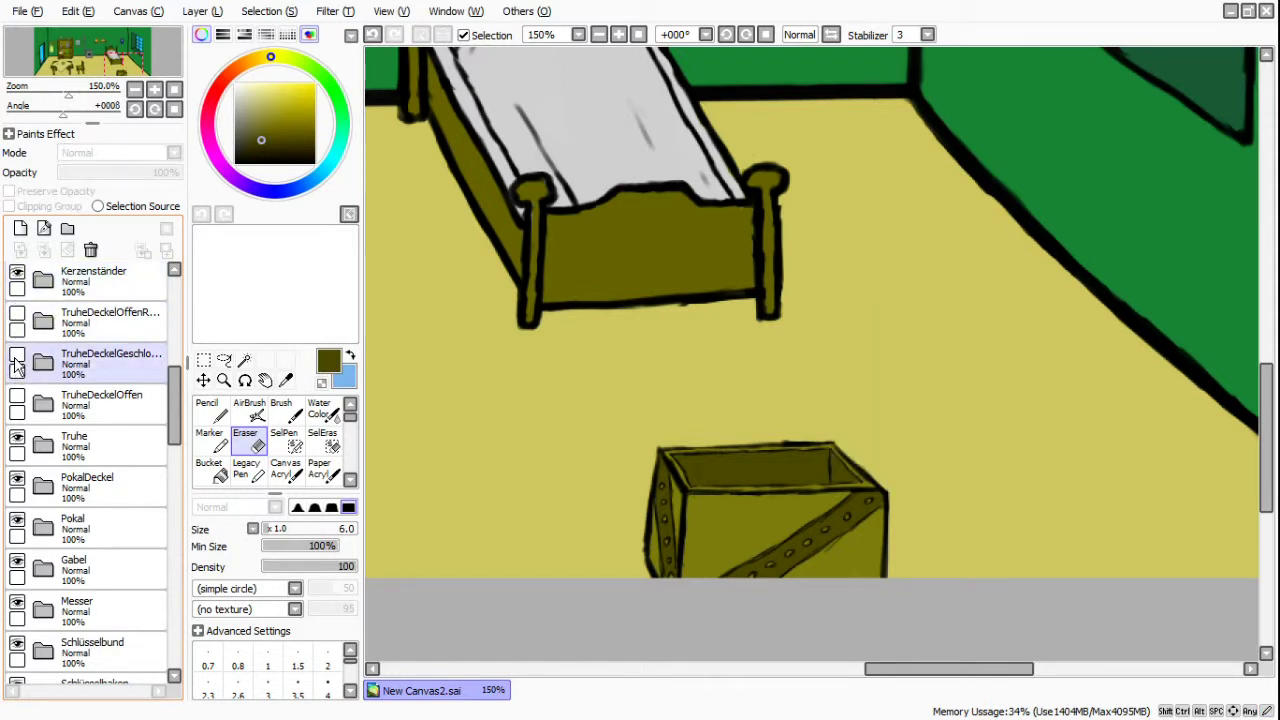
pyautogui.click(17, 397)
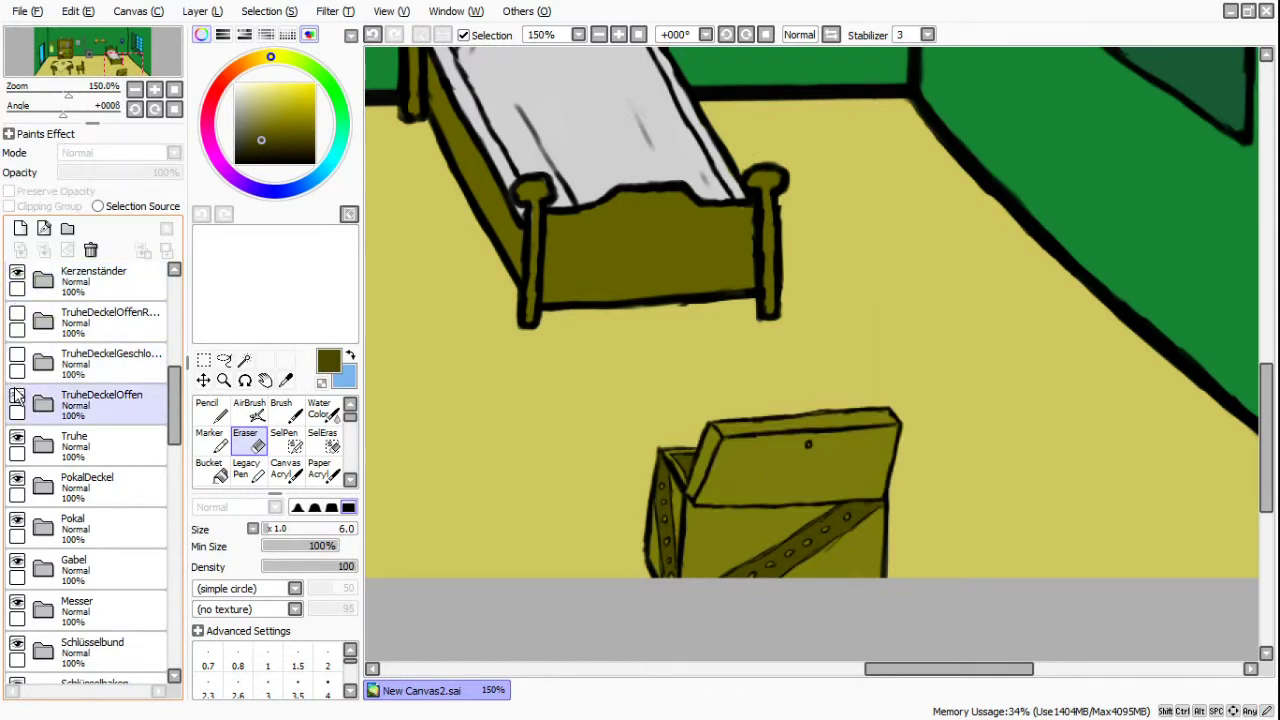
pyautogui.click(17, 397)
# - Alternate the visibility of the closed and right-opening lid folders to compare them again, and hide both
pyautogui.click(17, 330)
pyautogui.click(17, 356)
pyautogui.click(17, 356)
pyautogui.click(17, 356)
pyautogui.click(17, 317)
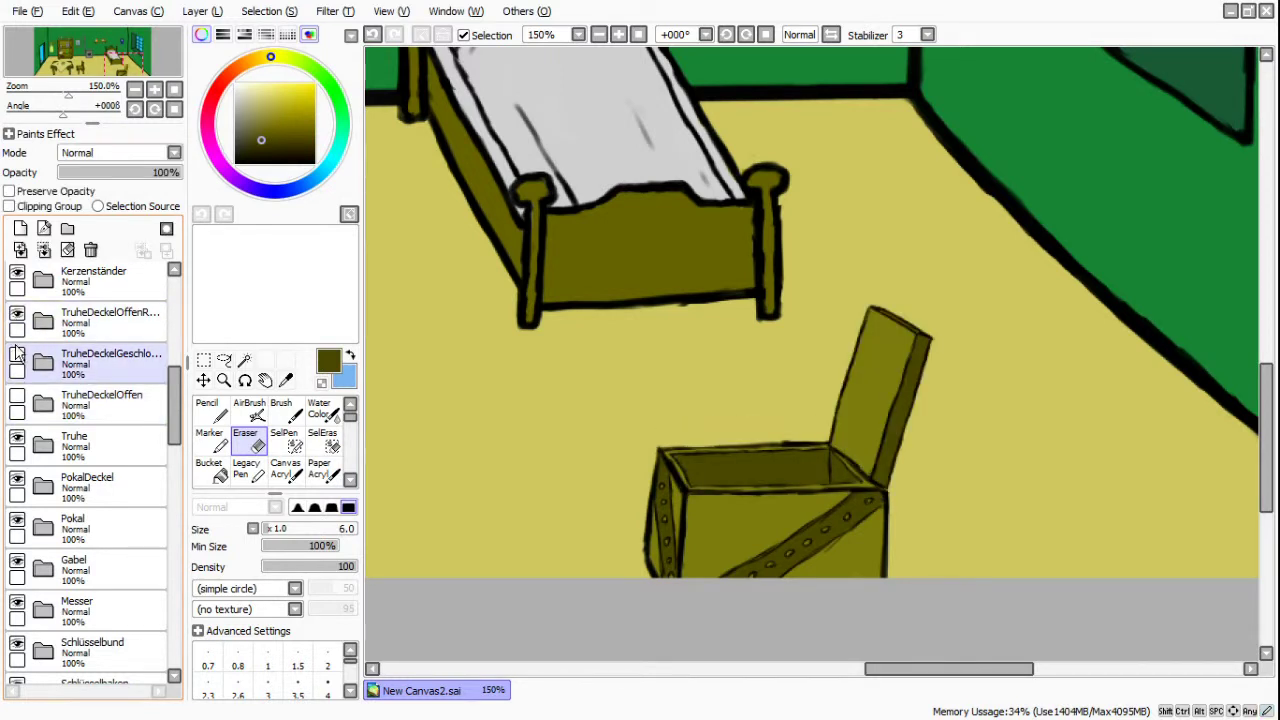
pyautogui.click(17, 354)
pyautogui.click(17, 356)
pyautogui.click(17, 330)
pyautogui.click(17, 318)
pyautogui.click(17, 318)
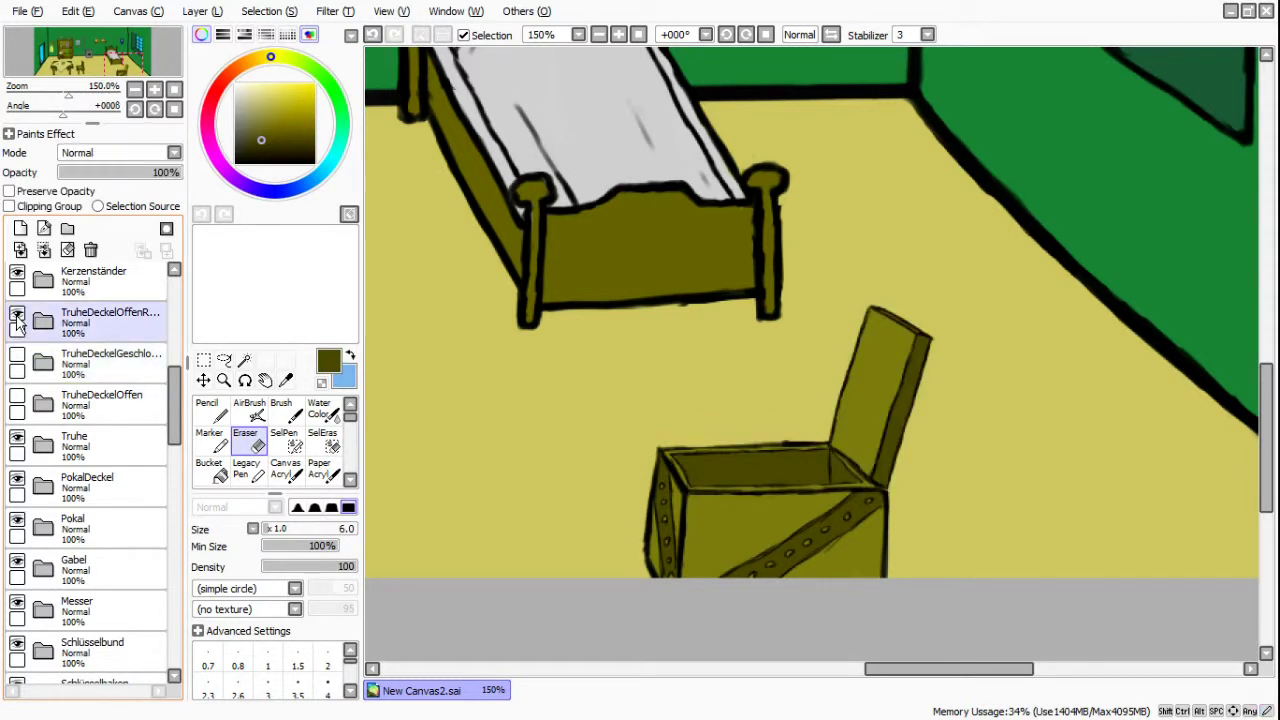
pyautogui.click(17, 318)
# - Add a new layer folder directly above the right-opening lid's folder
pyautogui.click(76, 357)
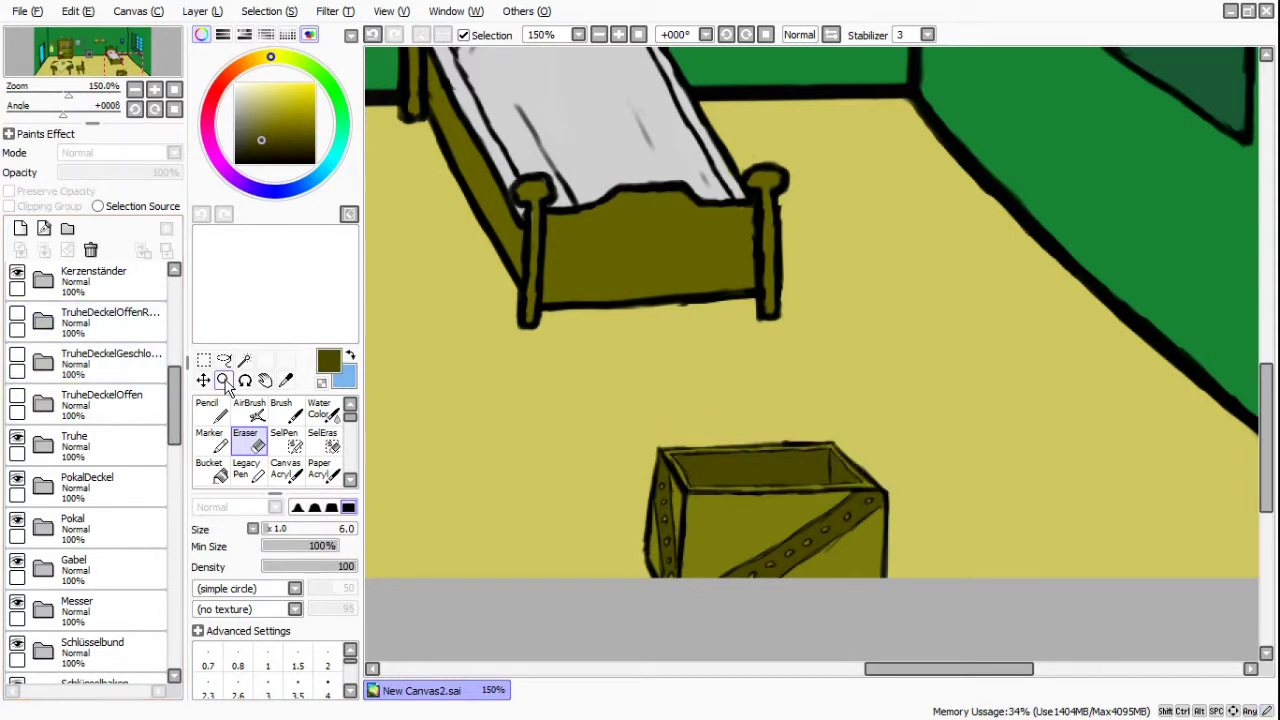
pyautogui.scroll(1, 80, 358)
pyautogui.click(84, 360)
pyautogui.click(84, 360)
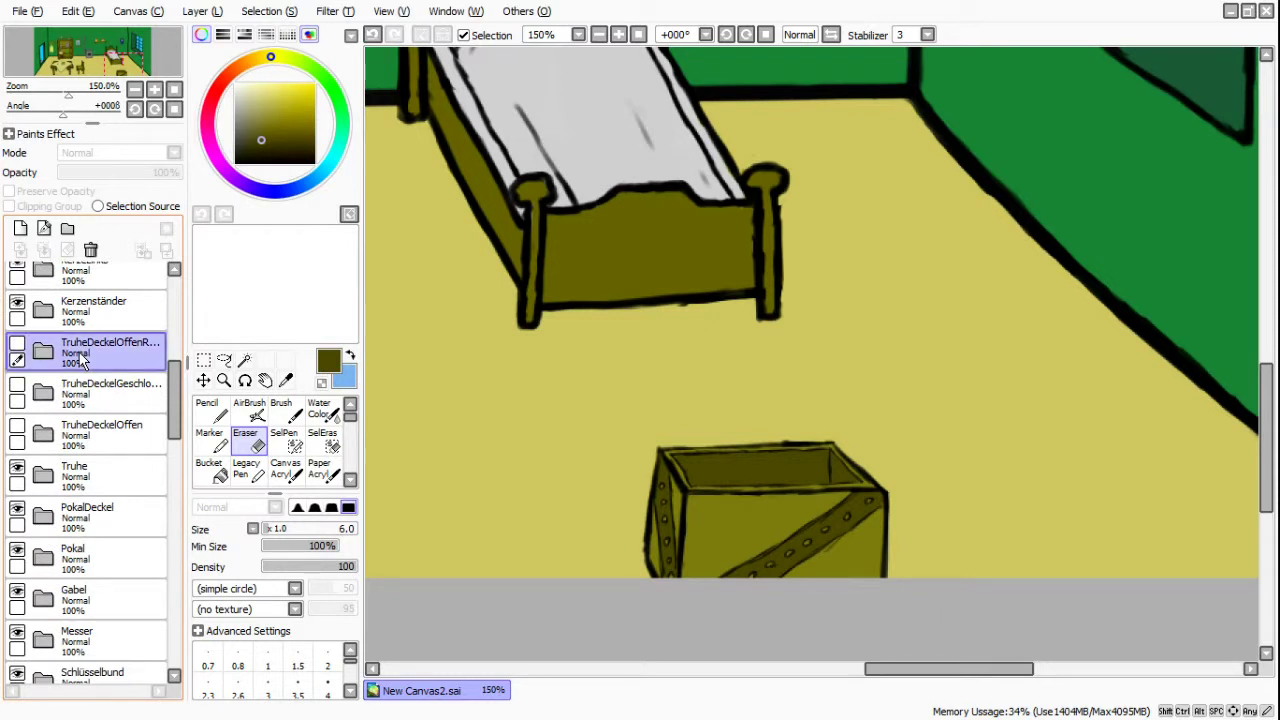
pyautogui.click(66, 231)
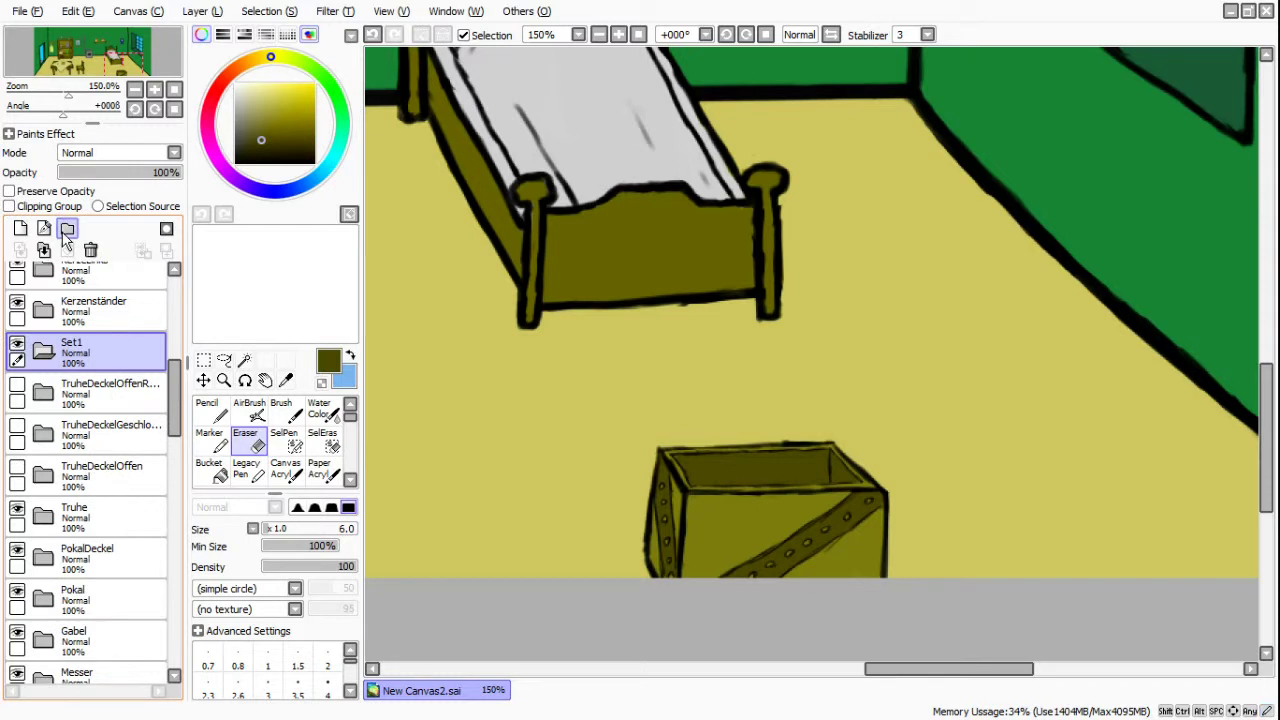
# - Rename the new layer folder as Holzstapel
pyautogui.doubleClick(84, 365)
pyautogui.write('Holzstapel')
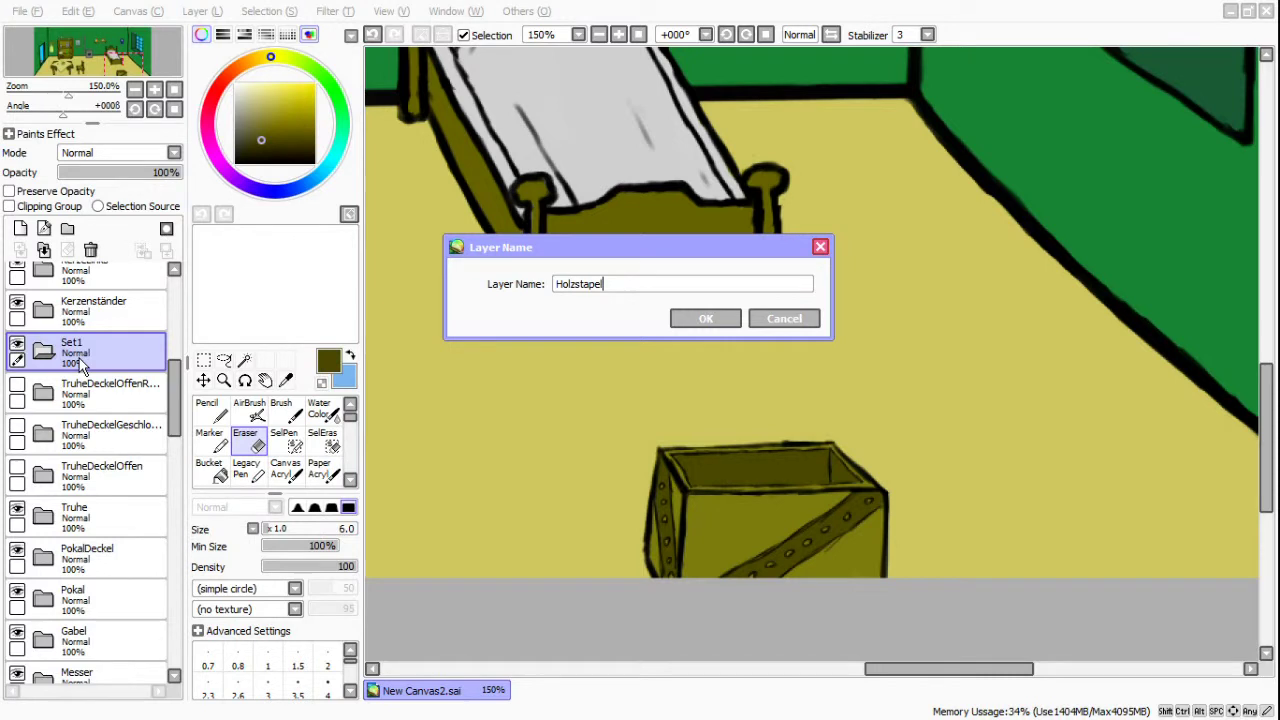
pyautogui.press('Return')
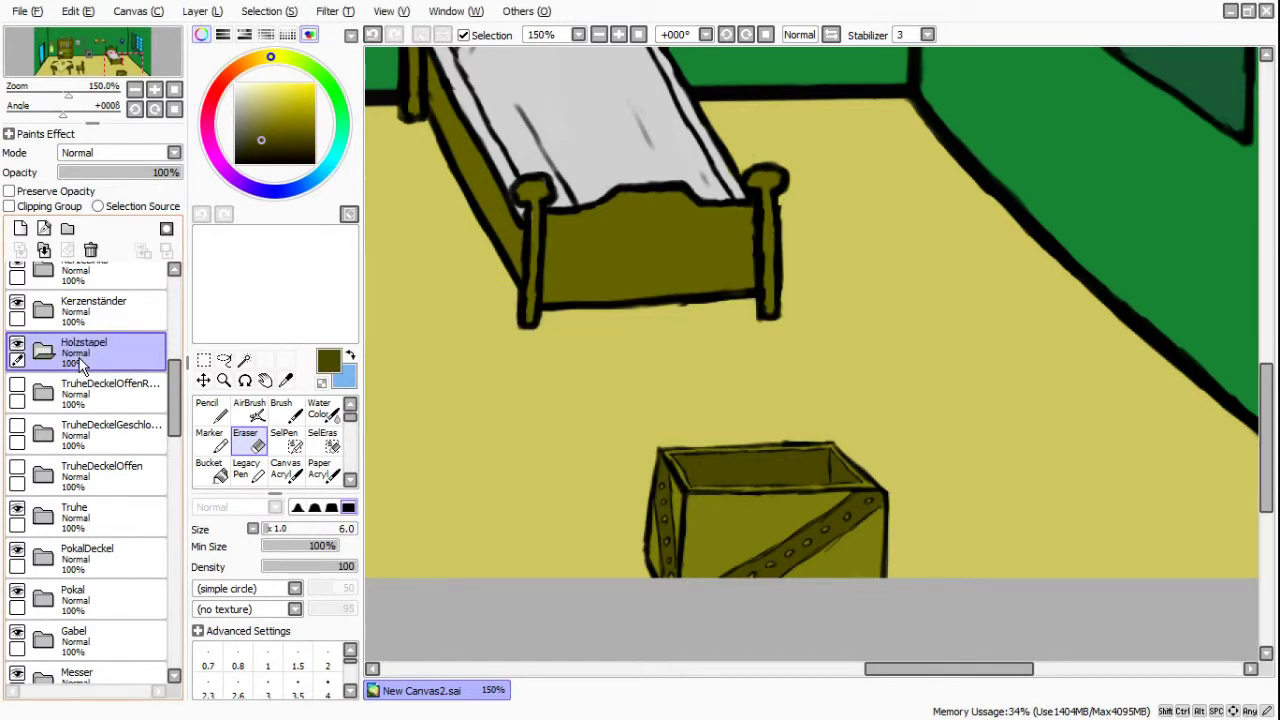
# - Add a new layer inside the Holzstapel folder and name it Begrenzung
pyautogui.click(20, 228)
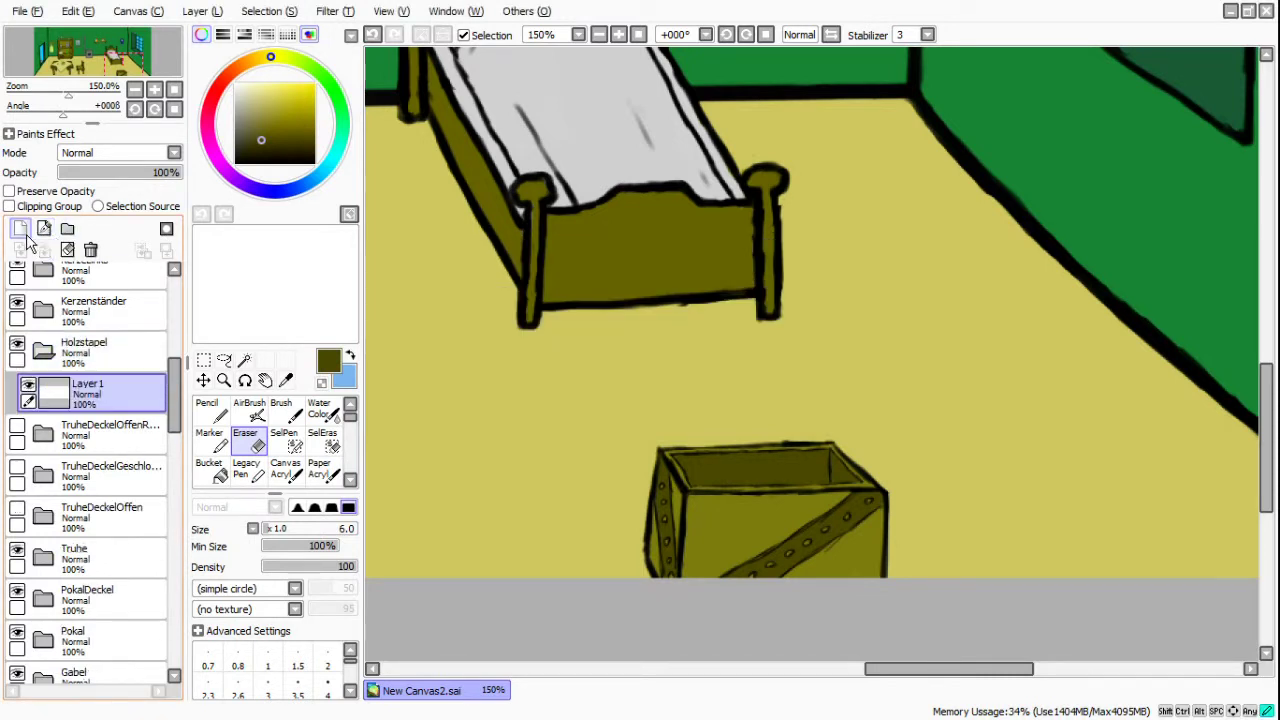
pyautogui.doubleClick(109, 396)
pyautogui.write('Be')
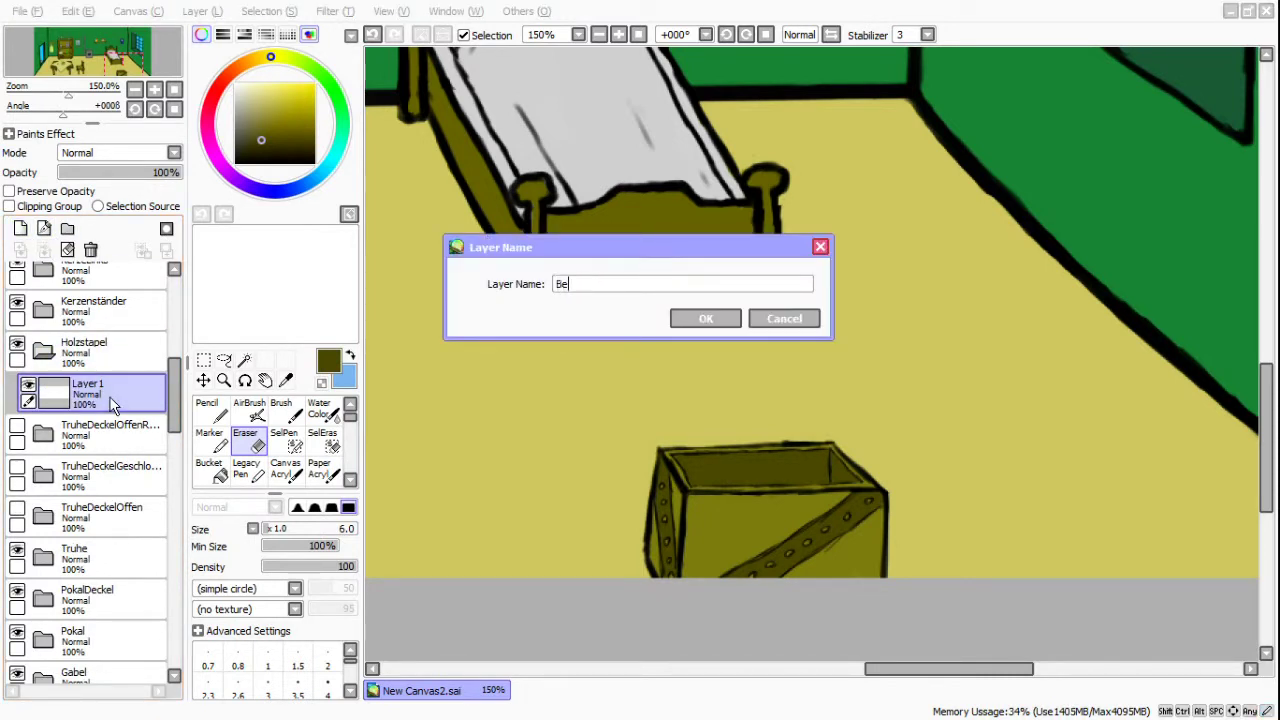
pyautogui.write('grenzung')
pyautogui.press('Return')
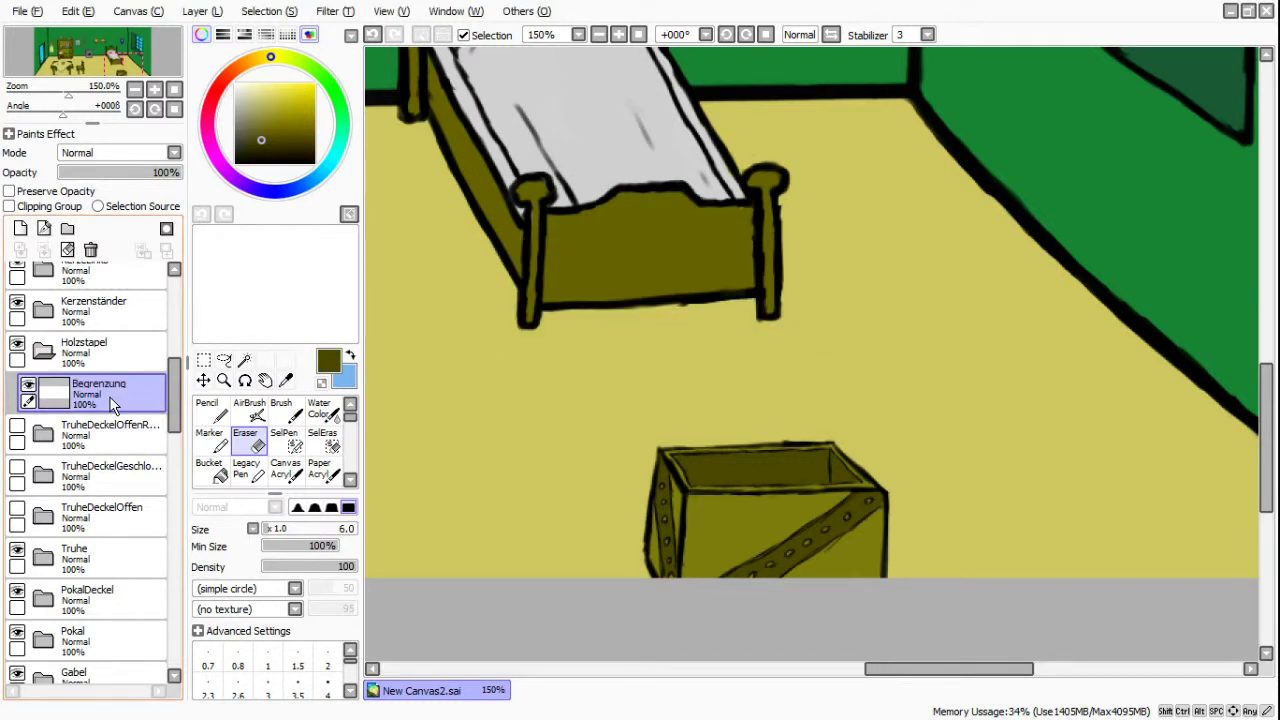
# - Outline the first wooden stick in black with a size 2 Brush, leaning out of the chest's left inner corner past the rim
pyautogui.click(236, 162)
pyautogui.click(266, 527)
pyautogui.scroll(4, 796, 502)
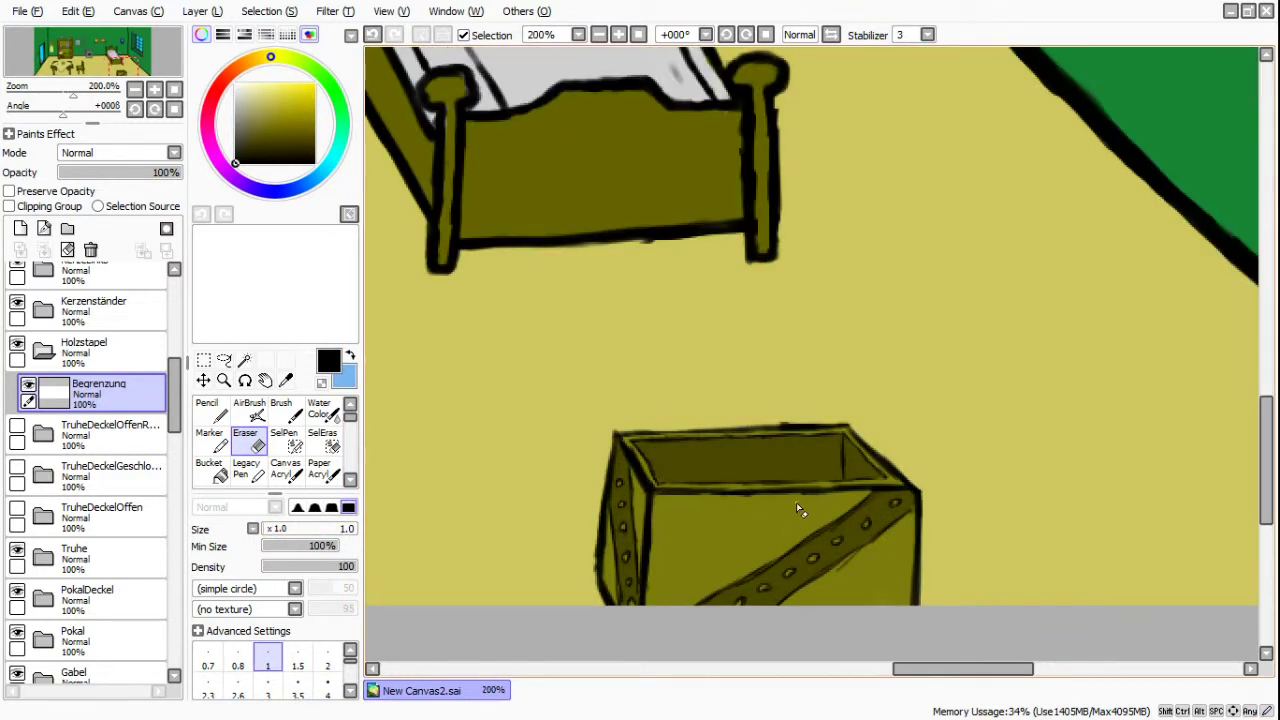
pyautogui.scroll(-1, 611, 457)
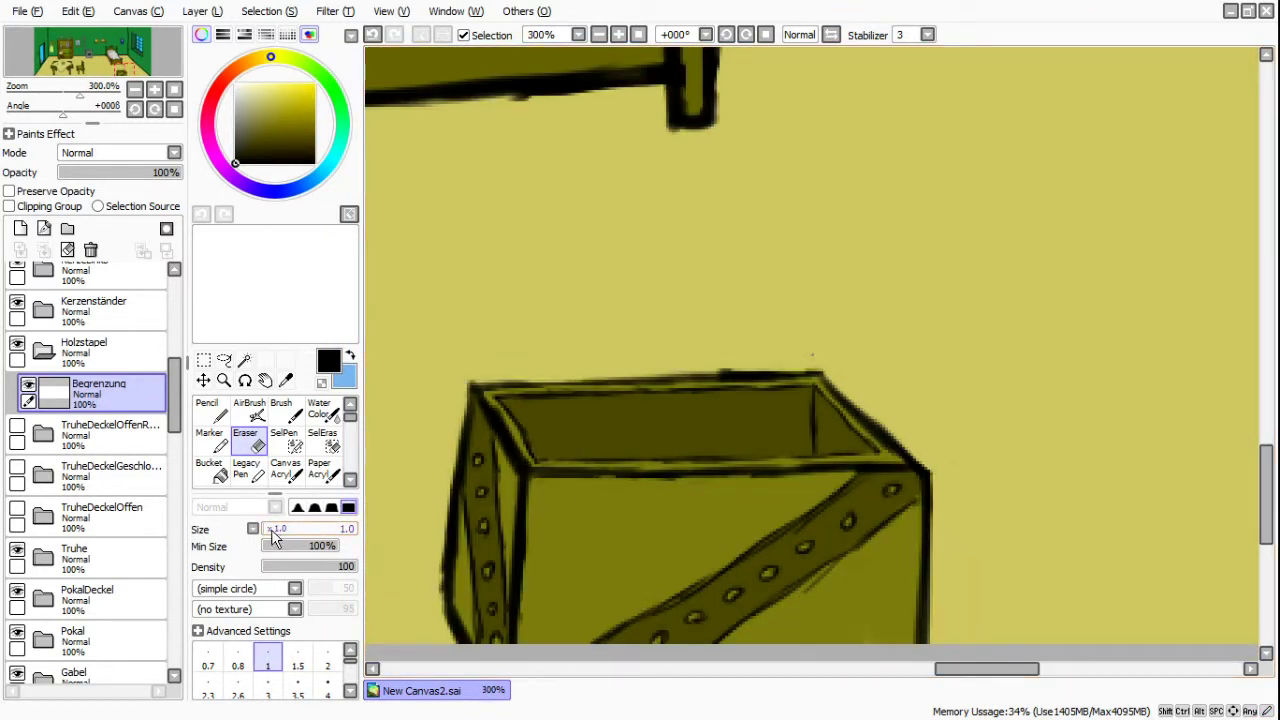
pyautogui.click(327, 662)
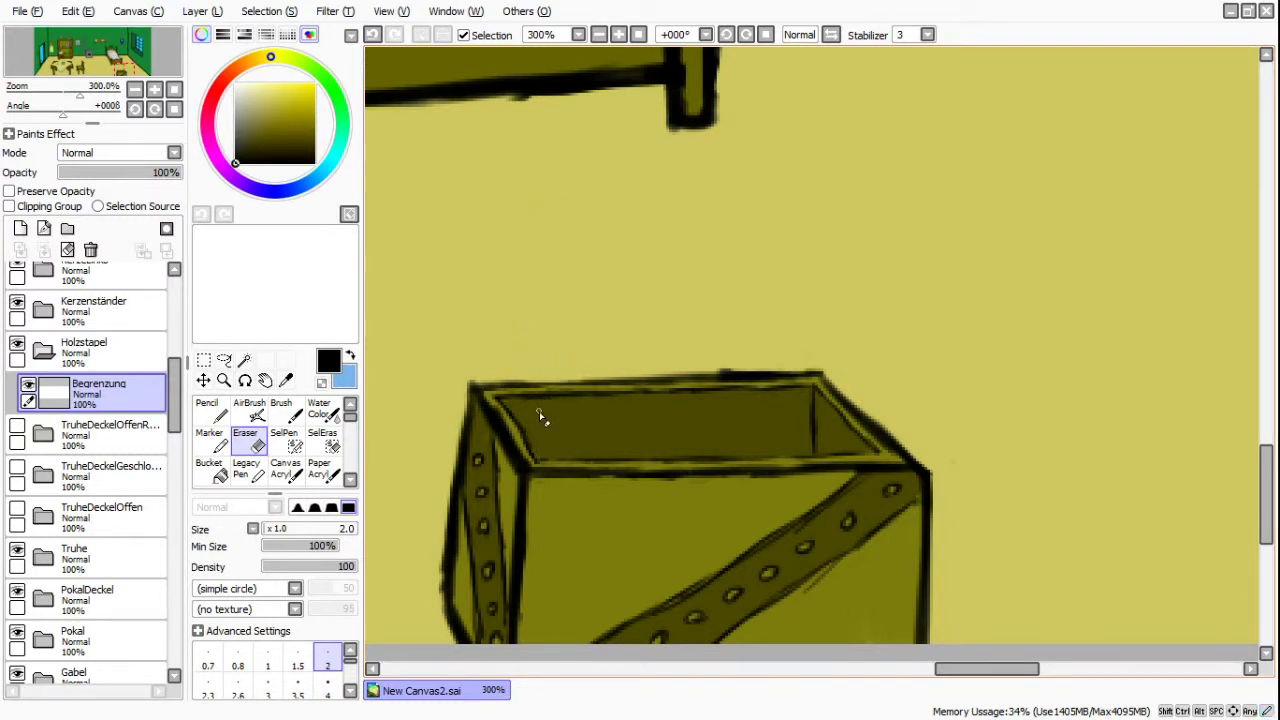
pyautogui.click(281, 410)
pyautogui.moveTo(280, 529); pyautogui.dragTo(266, 535)
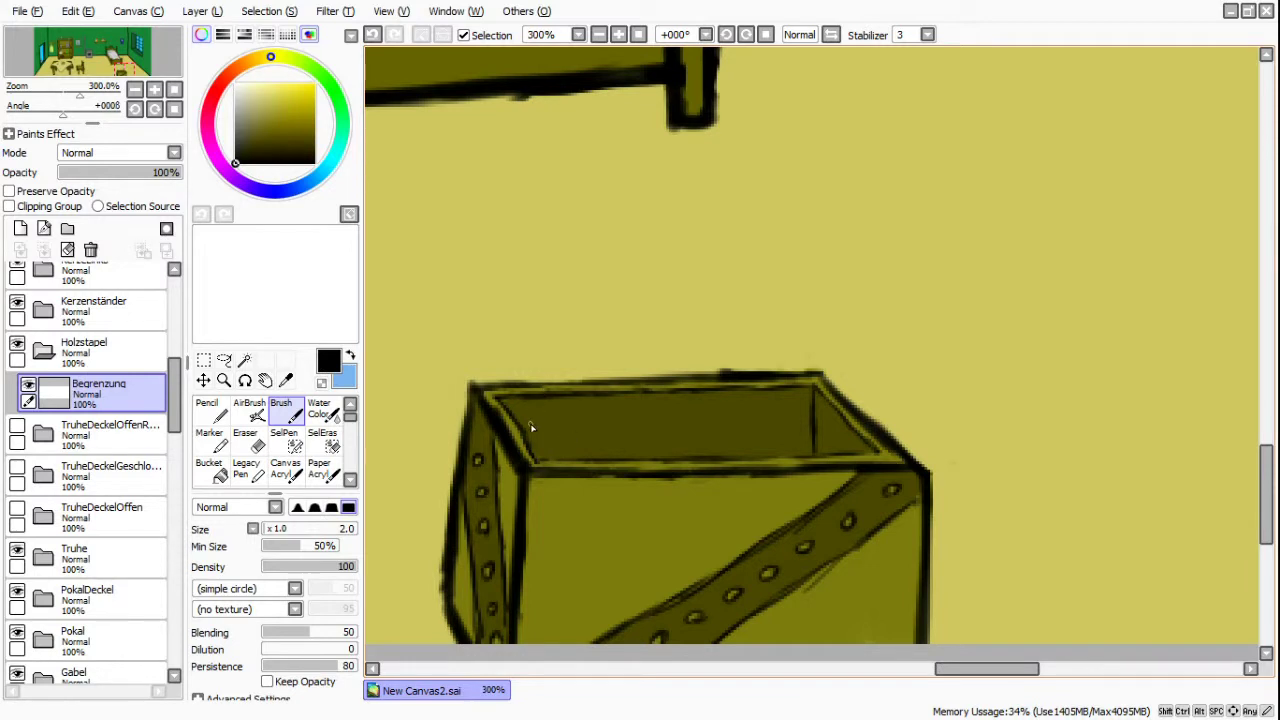
pyautogui.moveTo(530, 432); pyautogui.dragTo(552, 382)
pyautogui.moveTo(565, 376)
pyautogui.mouseDown()
pyautogui.moveTo(579, 380)
pyautogui.moveTo(572, 405)
pyautogui.moveTo(537, 458)
pyautogui.moveTo(567, 404)
pyautogui.moveTo(556, 444)
pyautogui.mouseUp()
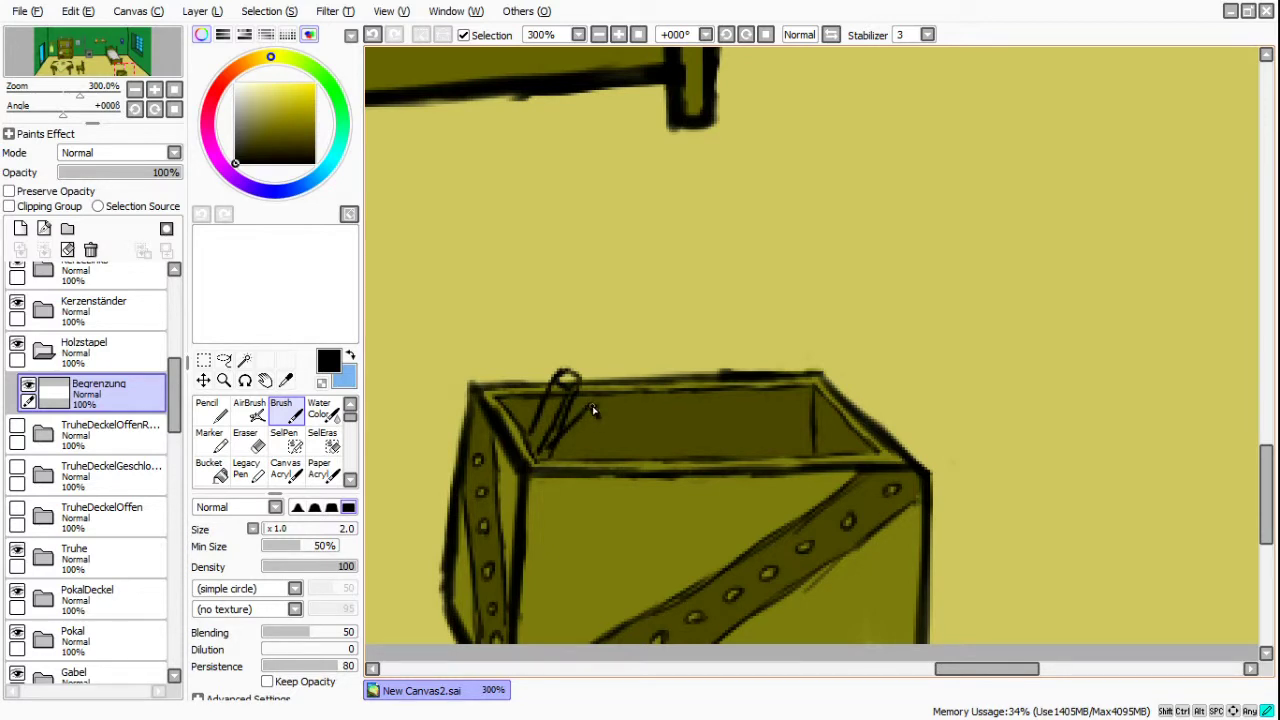
# - Outline a shorter stick beside the first one and a pair of crossed sticks near the middle of the chest's interior
pyautogui.moveTo(606, 417)
pyautogui.mouseDown()
pyautogui.moveTo(563, 450)
pyautogui.moveTo(613, 419)
pyautogui.moveTo(547, 457)
pyautogui.mouseUp()
pyautogui.moveTo(621, 411); pyautogui.dragTo(657, 455)
pyautogui.moveTo(641, 404); pyautogui.dragTo(676, 452)
pyautogui.moveTo(645, 402); pyautogui.dragTo(684, 440)
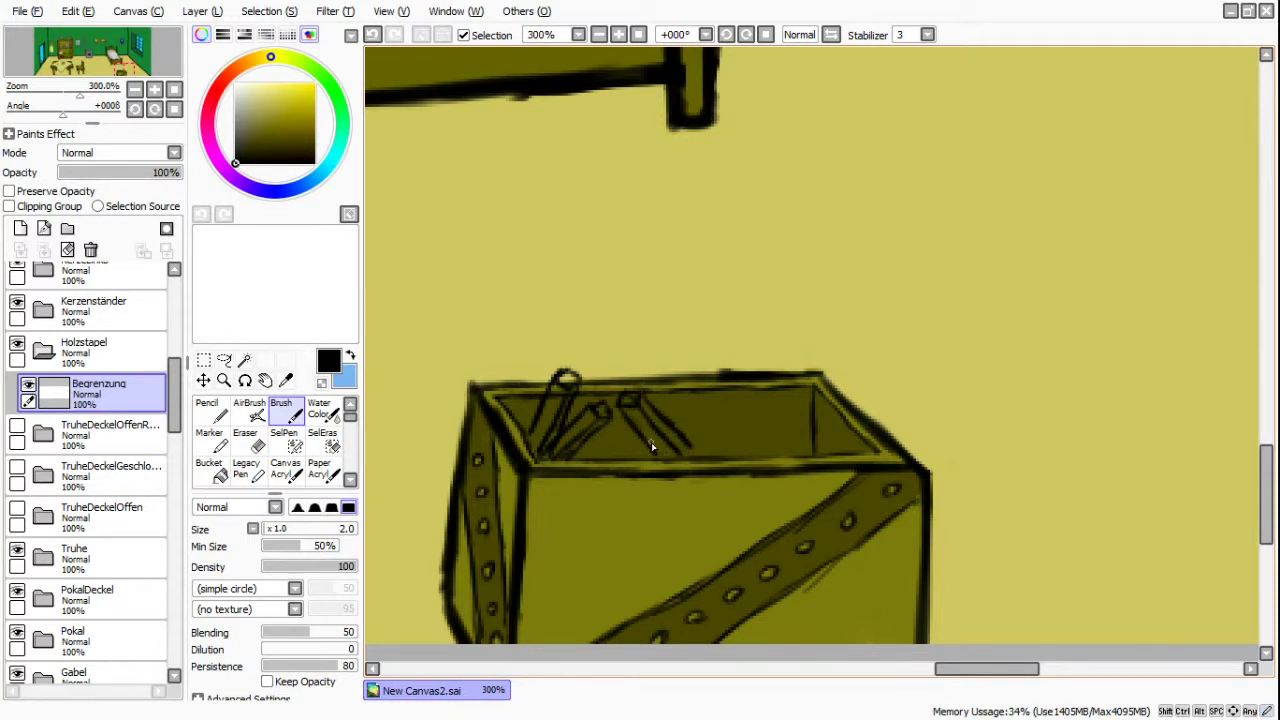
pyautogui.moveTo(621, 433)
pyautogui.mouseDown()
pyautogui.moveTo(608, 457)
pyautogui.moveTo(633, 436)
pyautogui.moveTo(622, 470)
pyautogui.mouseUp()
pyautogui.moveTo(679, 400)
pyautogui.mouseDown()
pyautogui.moveTo(737, 444)
pyautogui.moveTo(745, 415)
pyautogui.mouseUp()
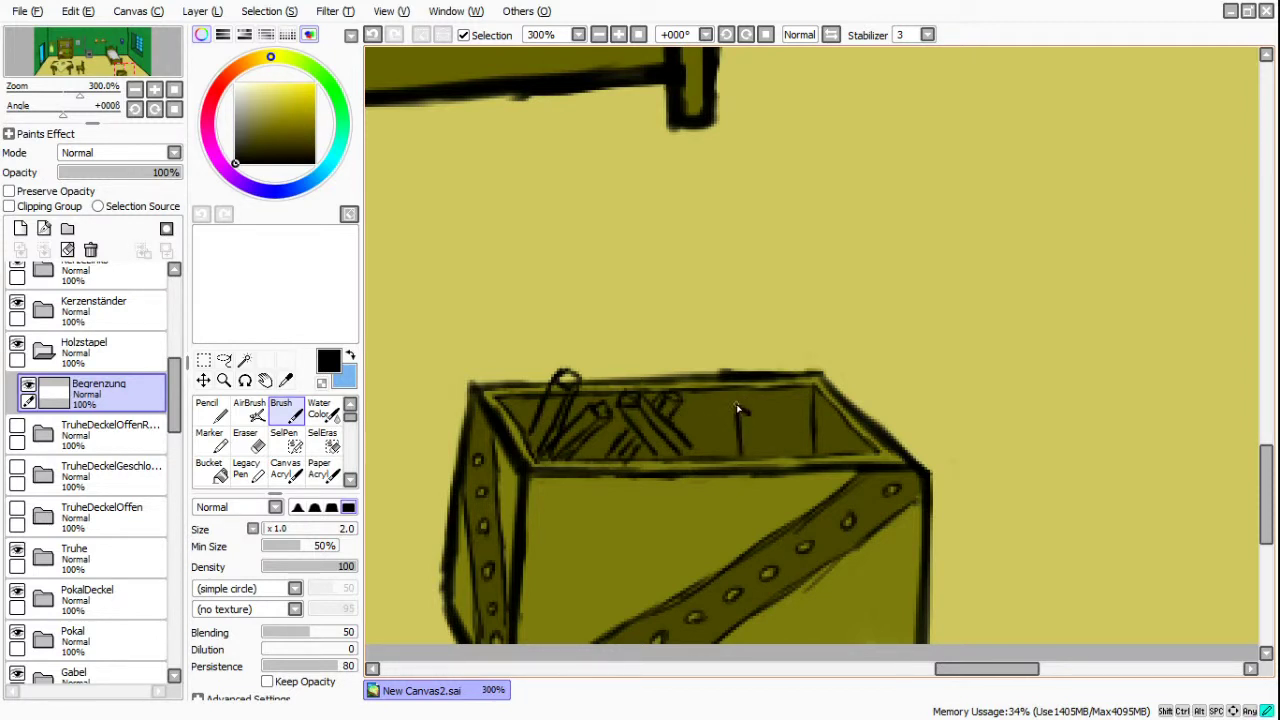
# - Outline the remaining upright and slanted sticks in the right half of the chest's interior
pyautogui.moveTo(762, 410); pyautogui.dragTo(768, 447)
pyautogui.moveTo(724, 421)
pyautogui.mouseDown()
pyautogui.moveTo(711, 456)
pyautogui.moveTo(685, 457)
pyautogui.mouseUp()
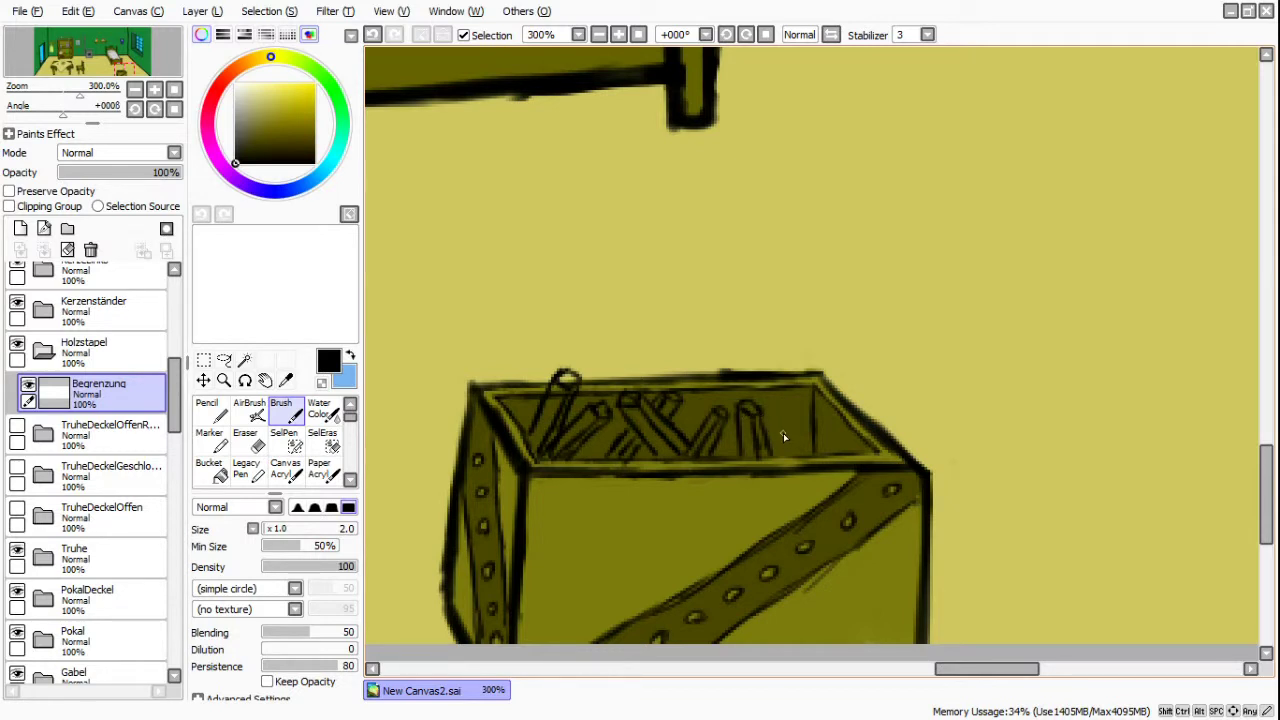
pyautogui.moveTo(812, 440); pyautogui.dragTo(806, 456)
pyautogui.moveTo(776, 414)
pyautogui.mouseDown()
pyautogui.moveTo(814, 443)
pyautogui.moveTo(797, 409)
pyautogui.mouseUp()
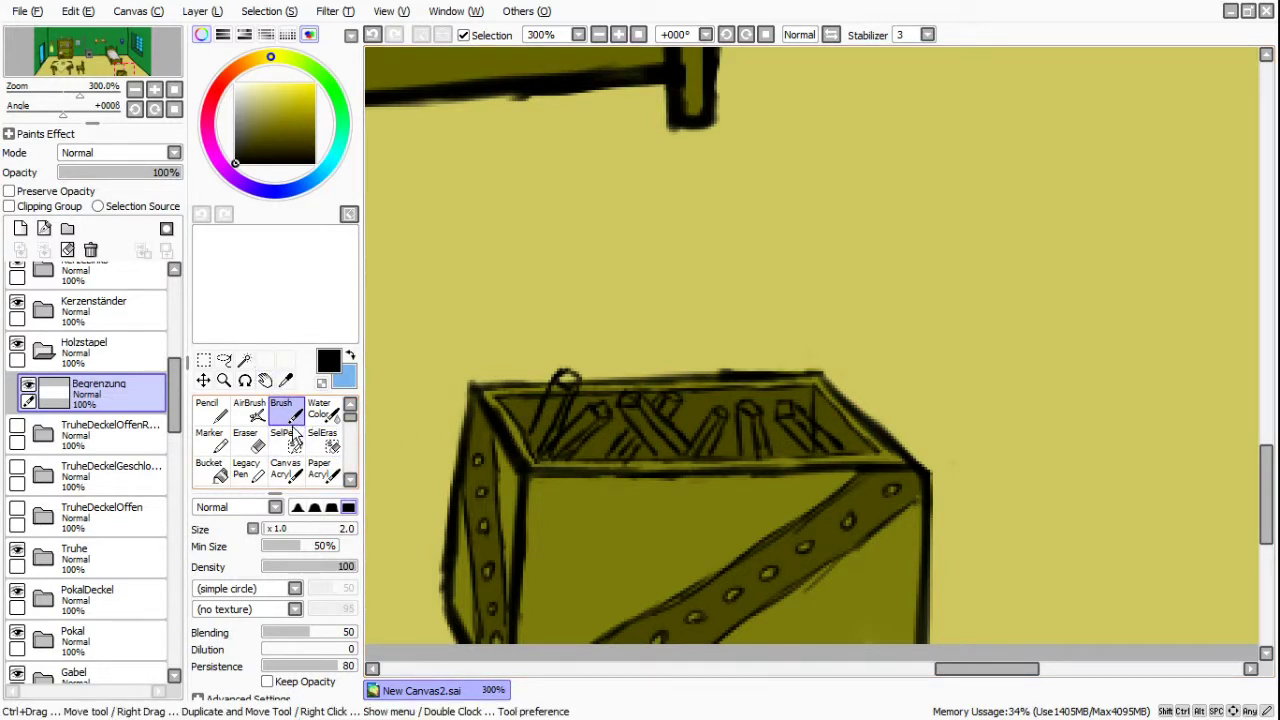
# - Add a new layer above Begrenzung in the Holzstapel folder and name it Farbe
pyautogui.click(20, 229)
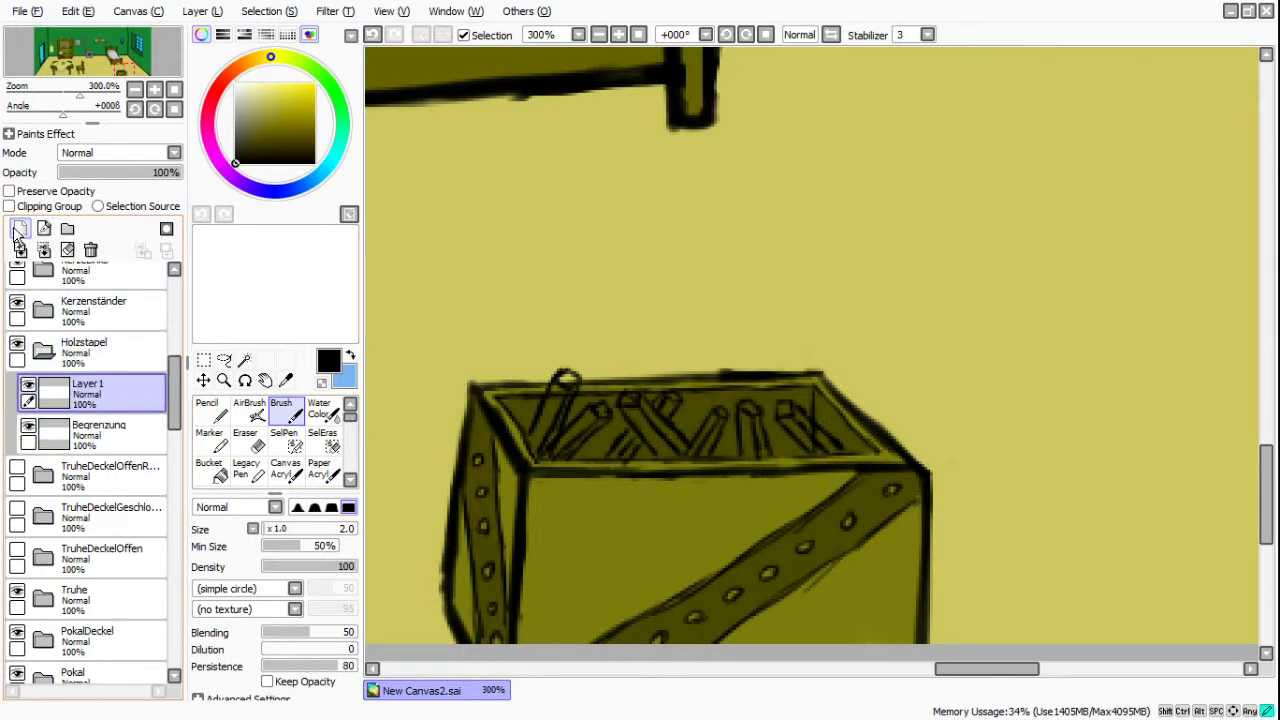
pyautogui.doubleClick(106, 385)
pyautogui.write('Farbe')
pyautogui.press('Return')
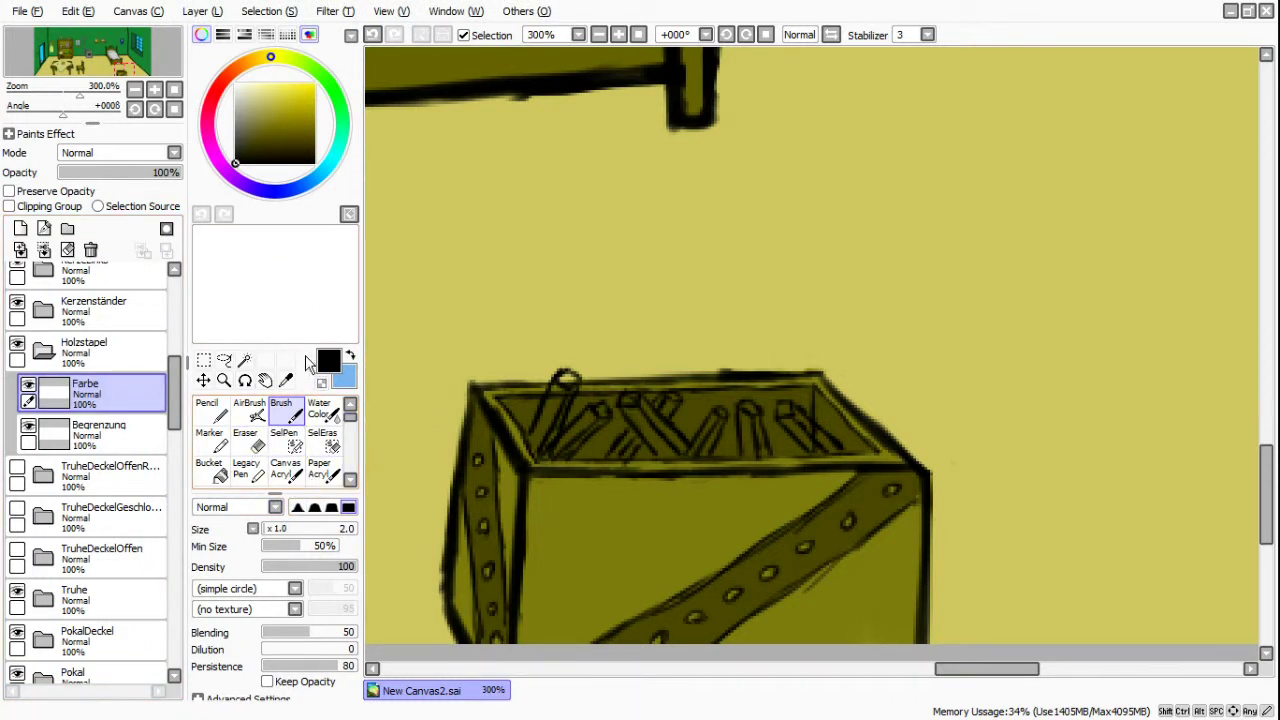
# - Sample the olive color of the chest's front and paint the two leftmost sticks with a size 4 Brush
pyautogui.click(285, 380)
pyautogui.click(572, 524)
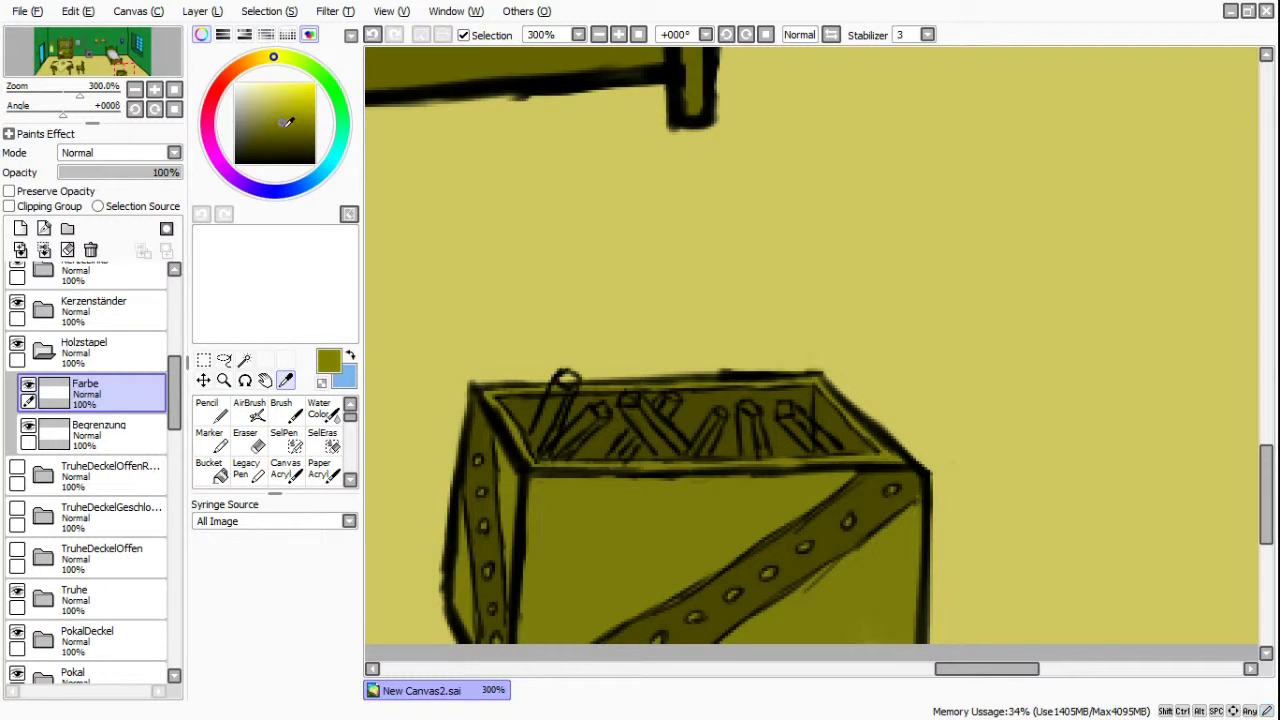
pyautogui.click(282, 410)
pyautogui.click(268, 530)
pyautogui.moveTo(568, 383)
pyautogui.mouseDown()
pyautogui.moveTo(526, 444)
pyautogui.moveTo(570, 384)
pyautogui.moveTo(550, 440)
pyautogui.moveTo(558, 396)
pyautogui.moveTo(542, 425)
pyautogui.moveTo(569, 380)
pyautogui.moveTo(598, 419)
pyautogui.mouseUp()
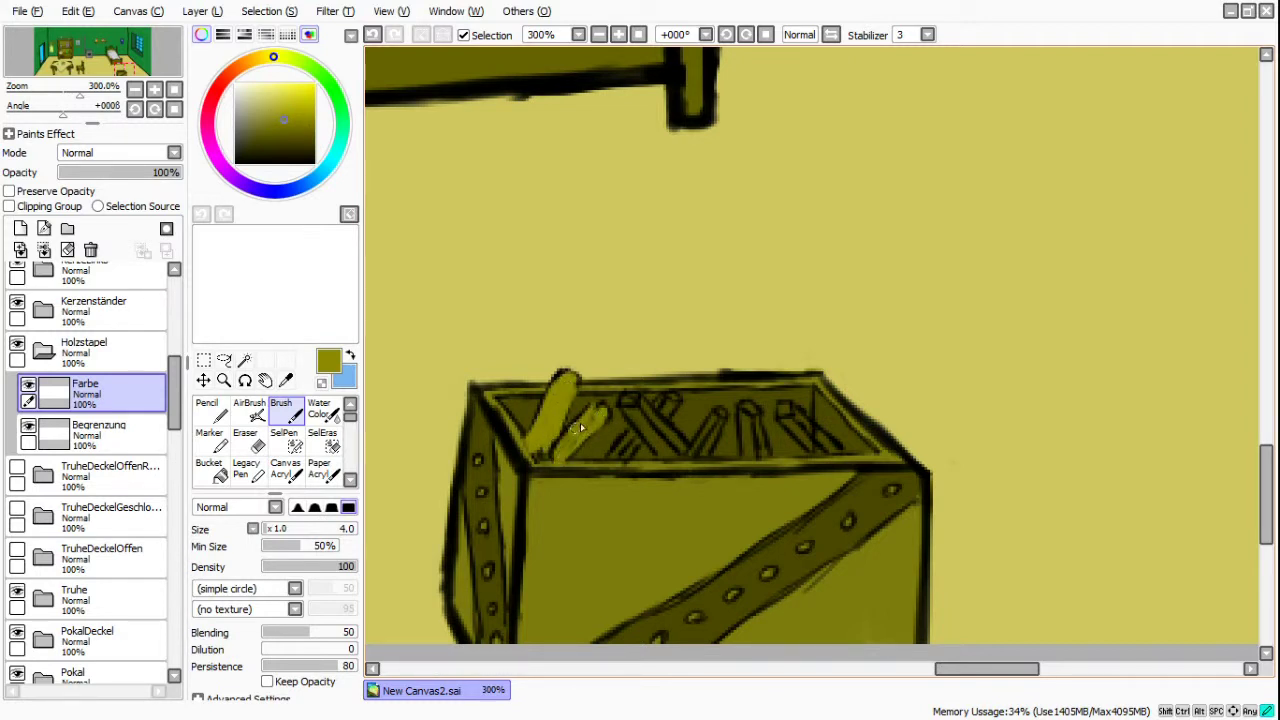
# - Paint the crossed sticks and all remaining sticks in the same olive, enlarging the Brush to size 8
pyautogui.moveTo(658, 405)
pyautogui.mouseDown()
pyautogui.moveTo(615, 457)
pyautogui.moveTo(672, 403)
pyautogui.moveTo(623, 455)
pyautogui.moveTo(642, 430)
pyautogui.moveTo(633, 400)
pyautogui.moveTo(665, 433)
pyautogui.mouseUp()
pyautogui.moveTo(268, 529); pyautogui.dragTo(277, 528)
pyautogui.moveTo(645, 424)
pyautogui.mouseDown()
pyautogui.moveTo(668, 453)
pyautogui.moveTo(682, 449)
pyautogui.moveTo(641, 403)
pyautogui.moveTo(700, 450)
pyautogui.mouseUp()
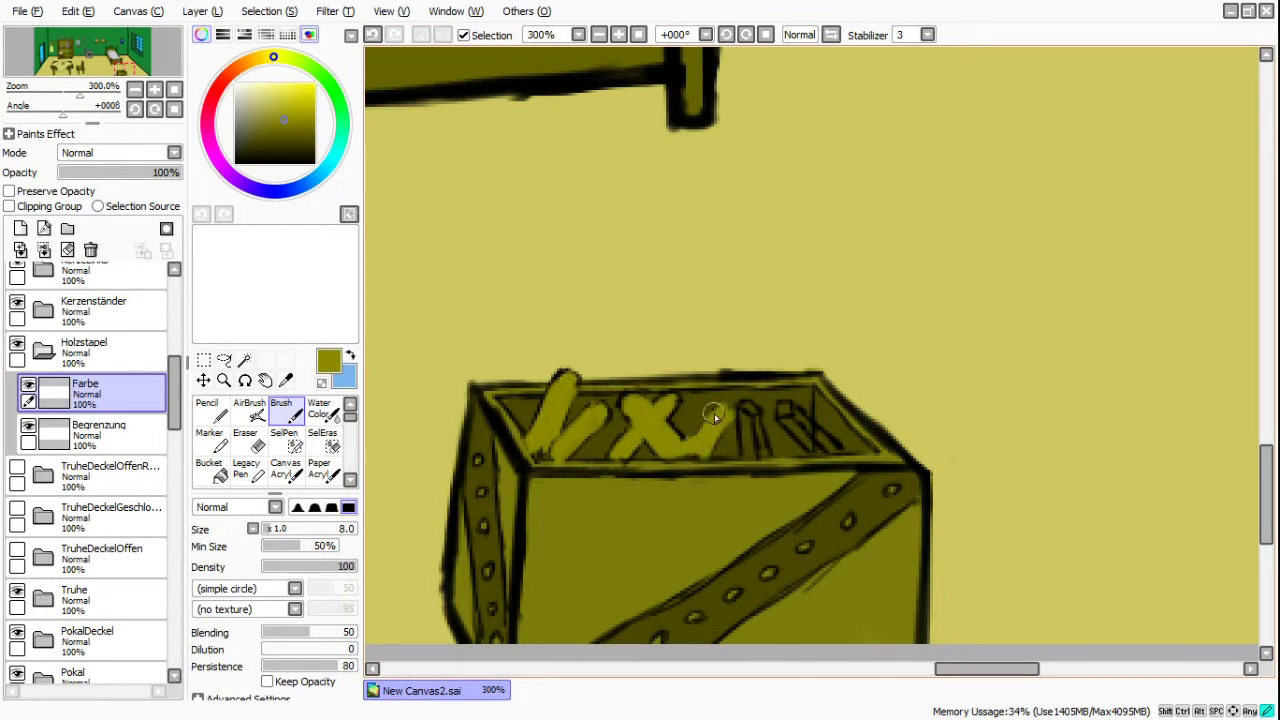
pyautogui.moveTo(744, 410); pyautogui.dragTo(748, 453)
pyautogui.moveTo(778, 400)
pyautogui.mouseDown()
pyautogui.moveTo(812, 451)
pyautogui.moveTo(787, 413)
pyautogui.moveTo(811, 455)
pyautogui.mouseUp()
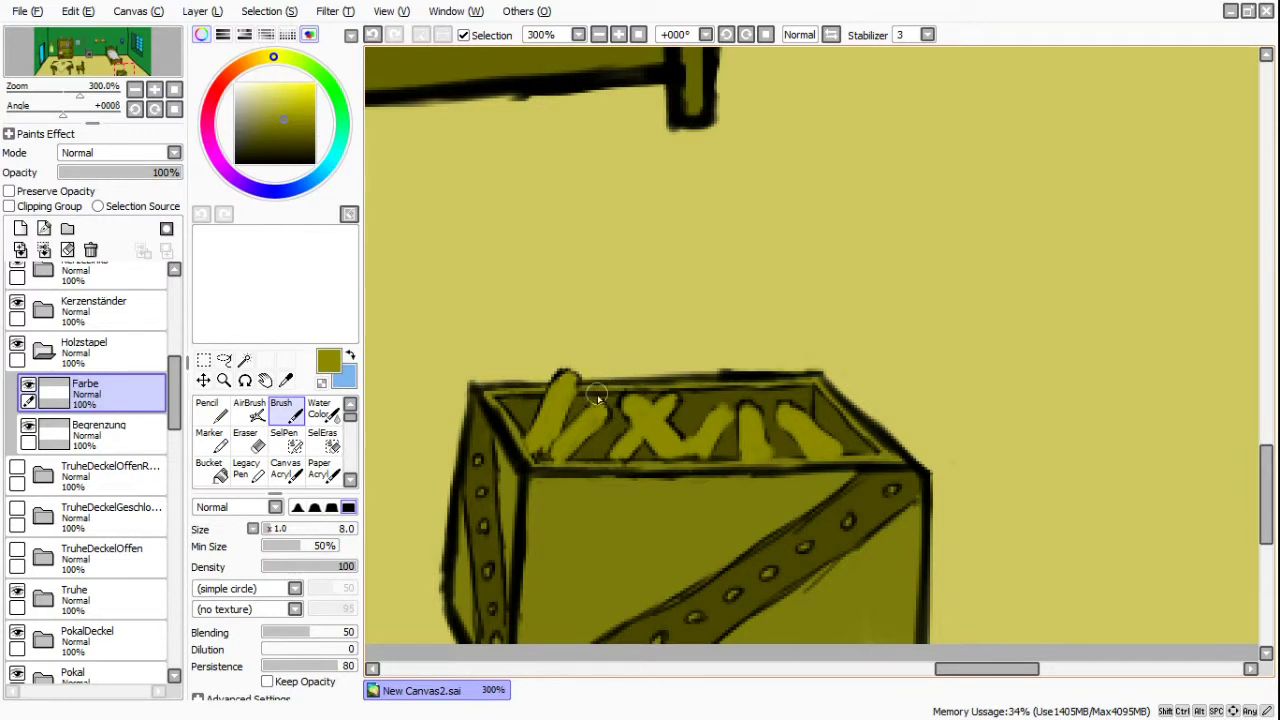
pyautogui.moveTo(565, 387); pyautogui.dragTo(553, 405)
# - Move the Farbe layer below Begrenzung and erase the paint outside the stick outlines with a size 2 Eraser
pyautogui.moveTo(86, 400); pyautogui.dragTo(96, 444)
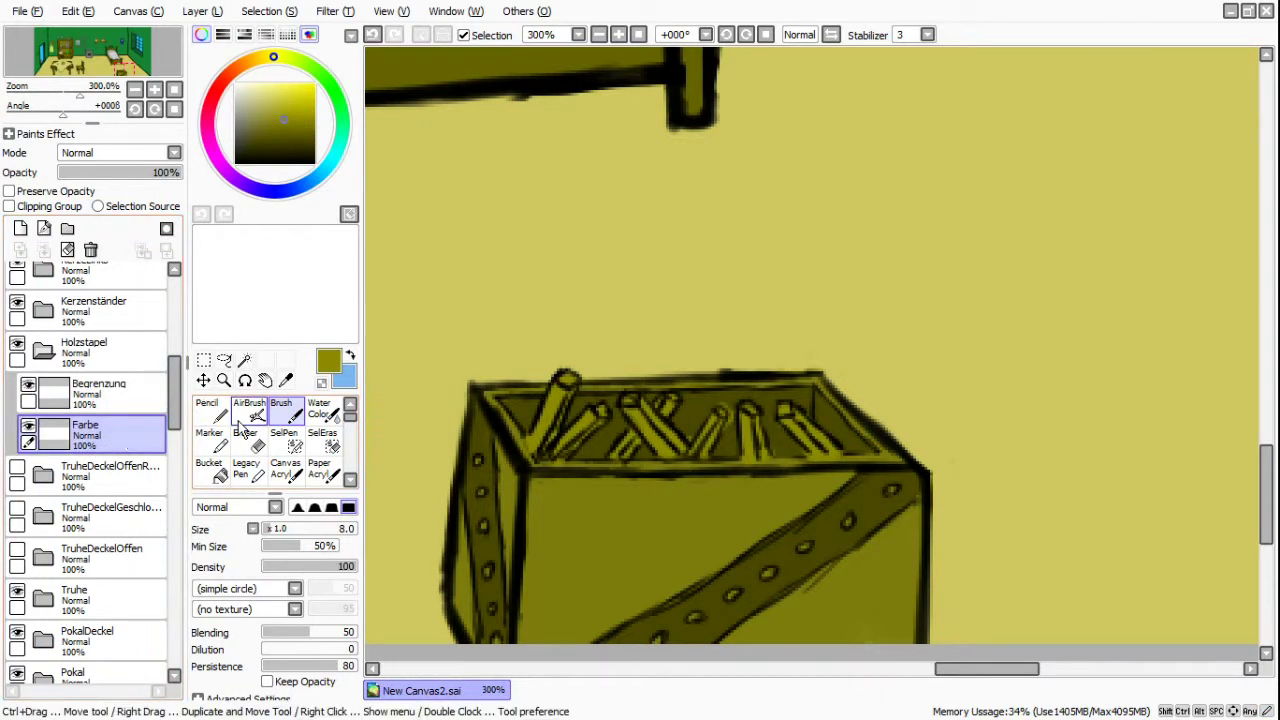
pyautogui.click(246, 445)
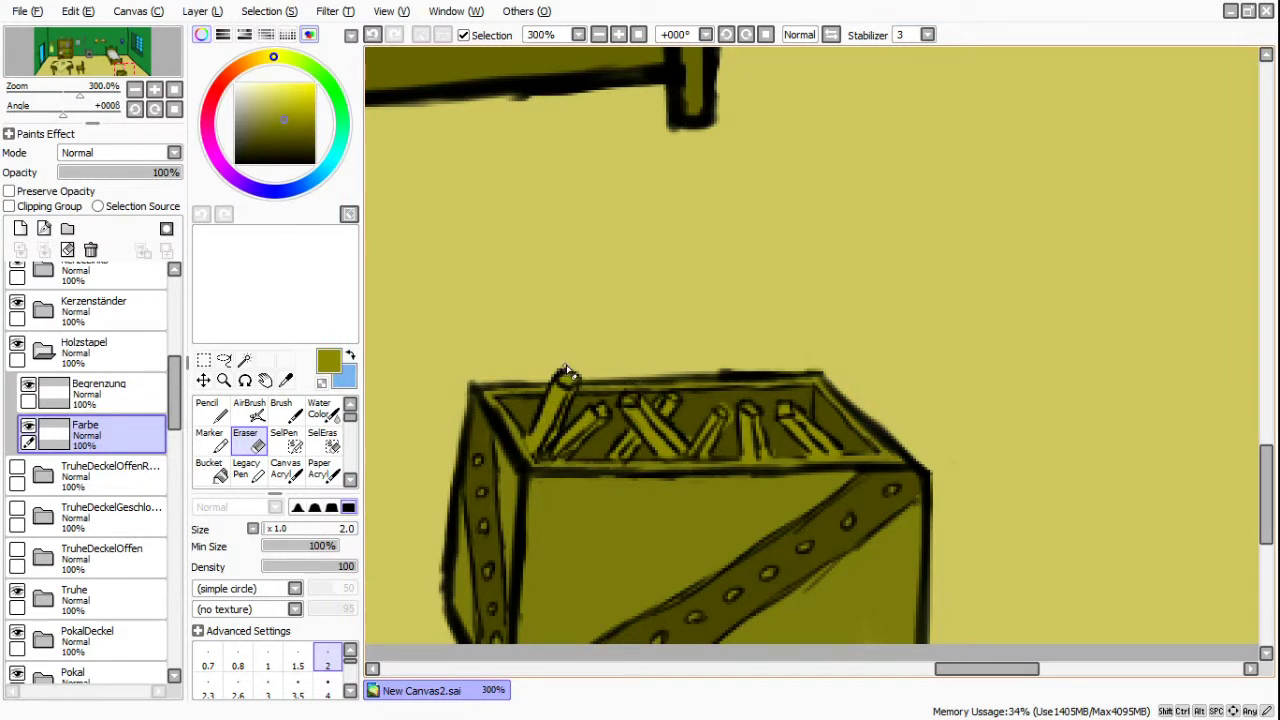
pyautogui.moveTo(684, 432); pyautogui.dragTo(685, 438)
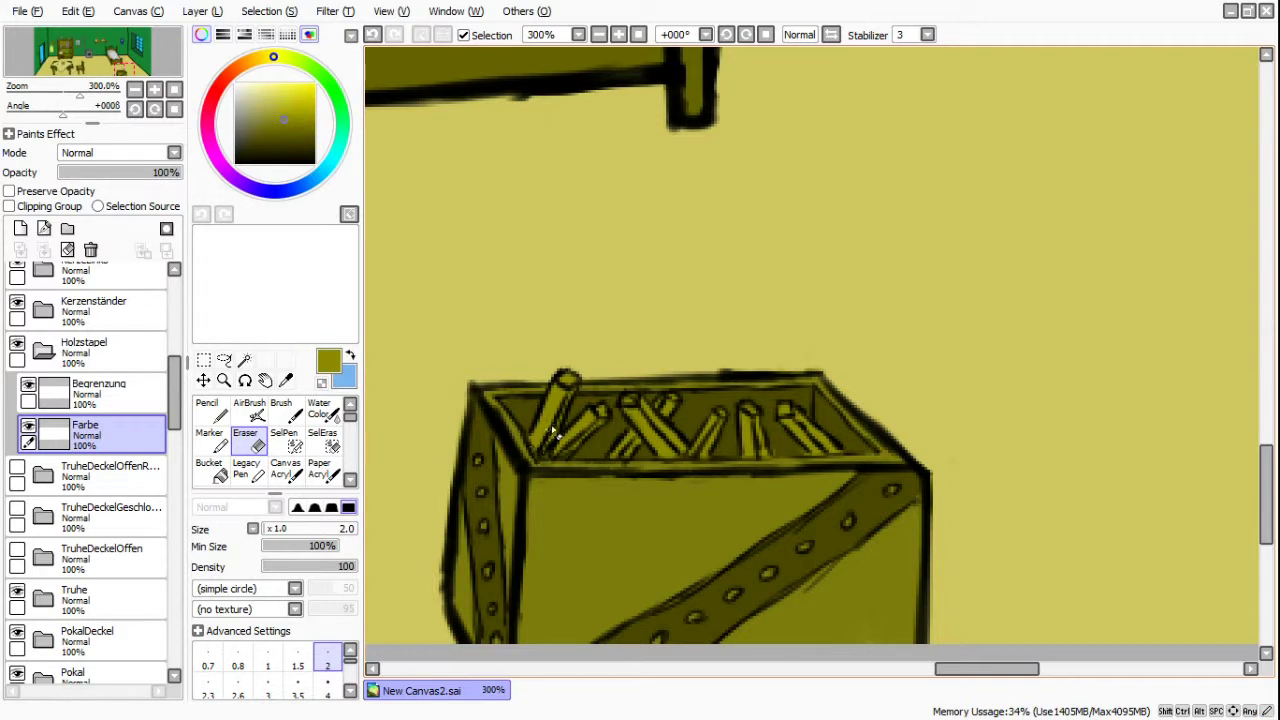
# - Collapse the Holzstapel folder and hide it
pyautogui.press('ctrl')
pyautogui.scroll(-2, 494, 351)
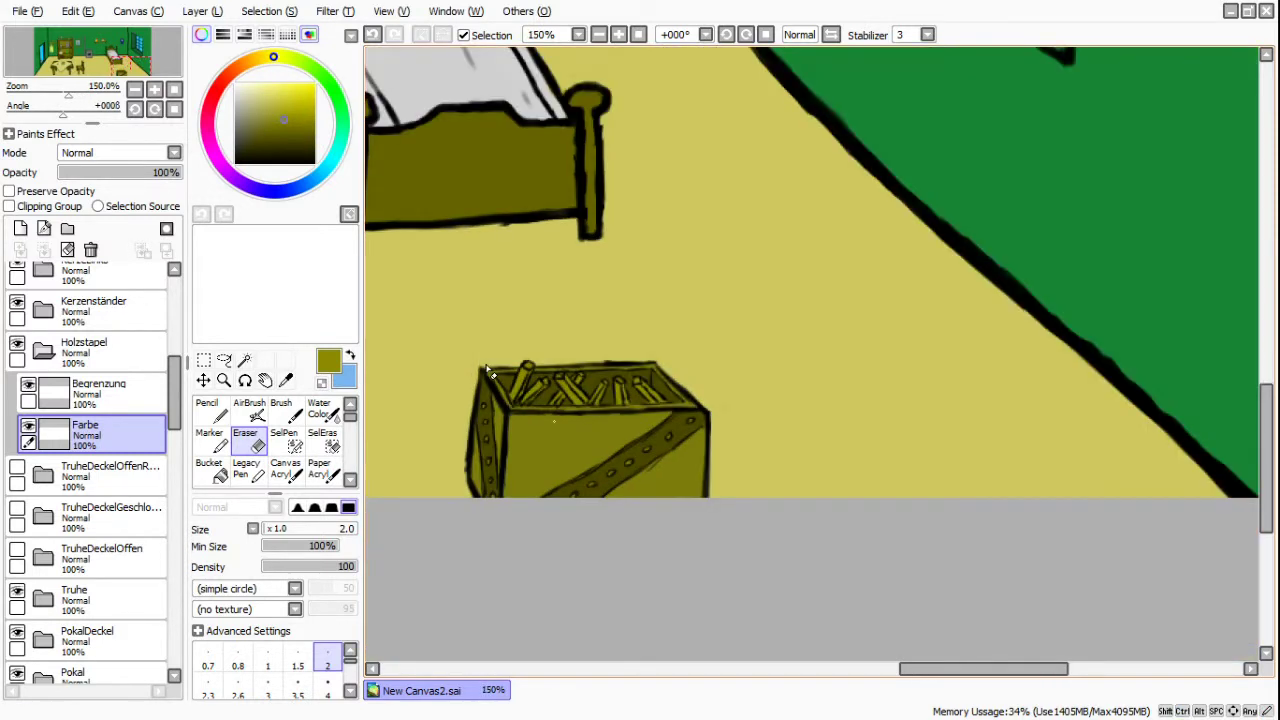
pyautogui.moveTo(969, 677); pyautogui.dragTo(920, 680)
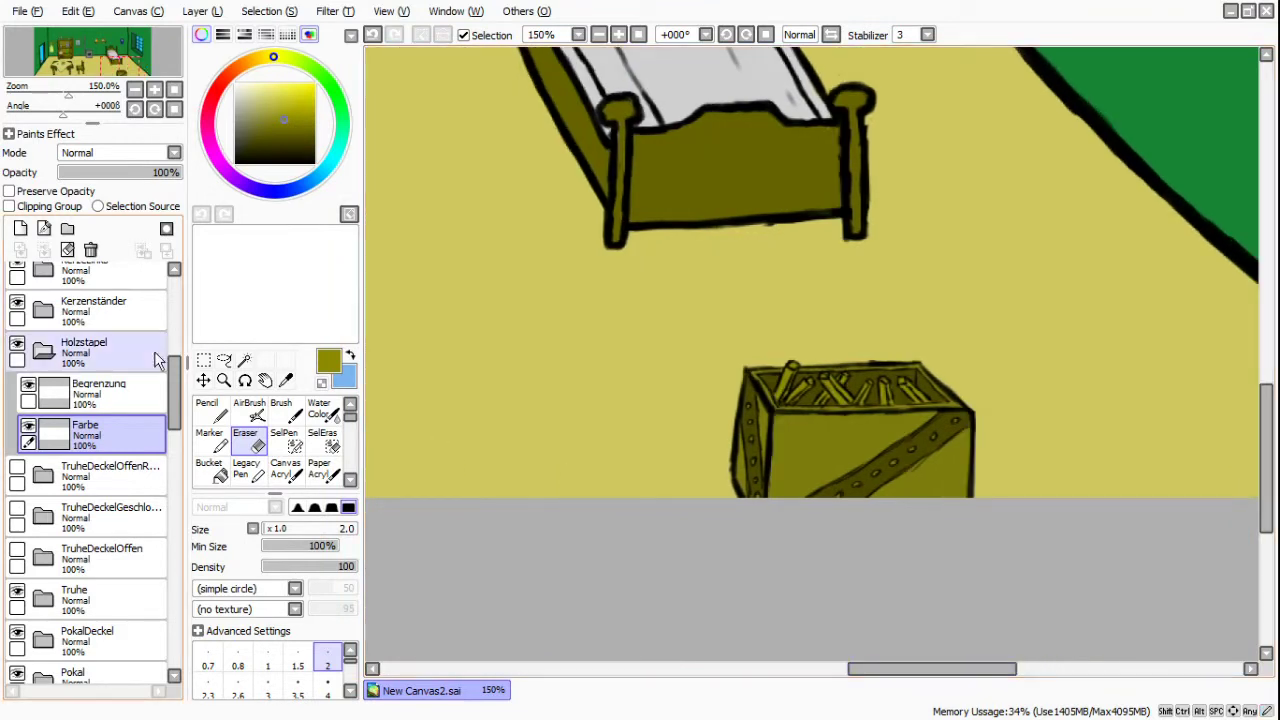
pyautogui.click(43, 350)
pyautogui.click(17, 343)
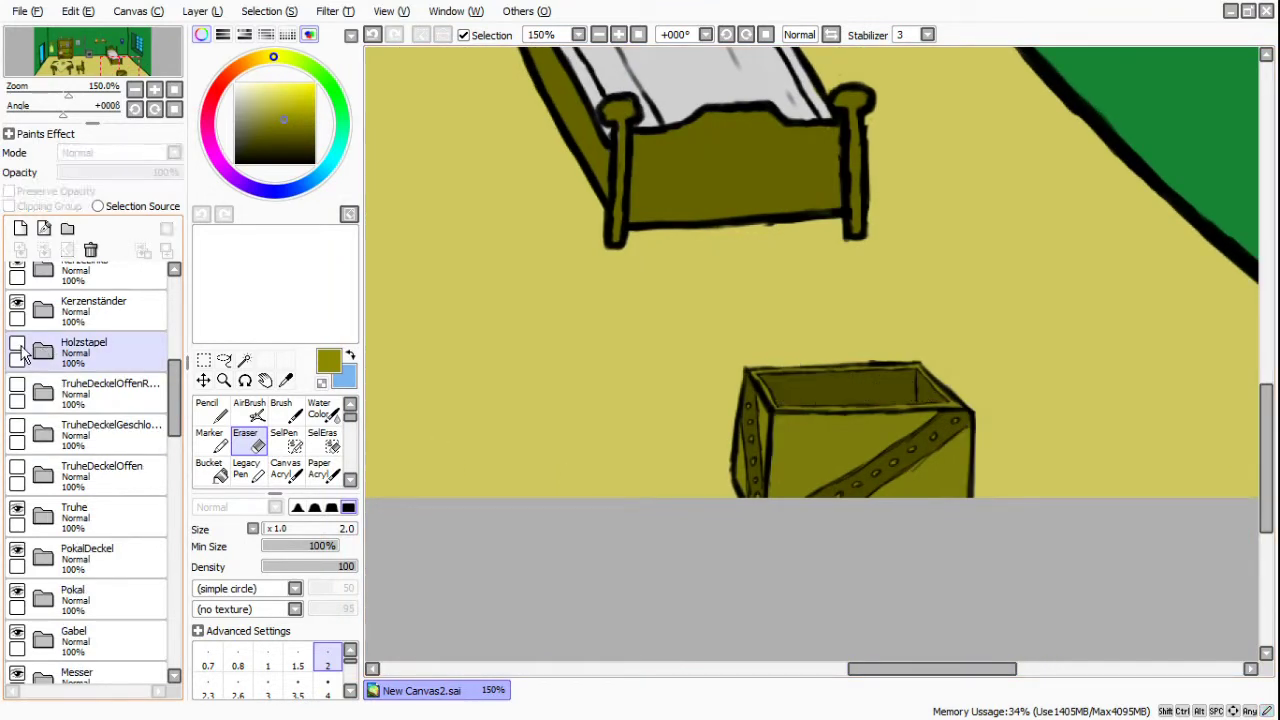
# - Show the closed lid, swap it for the right-opening lid, and toggle the Holzstapel folder to check the sticks in the open chest
pyautogui.click(18, 427)
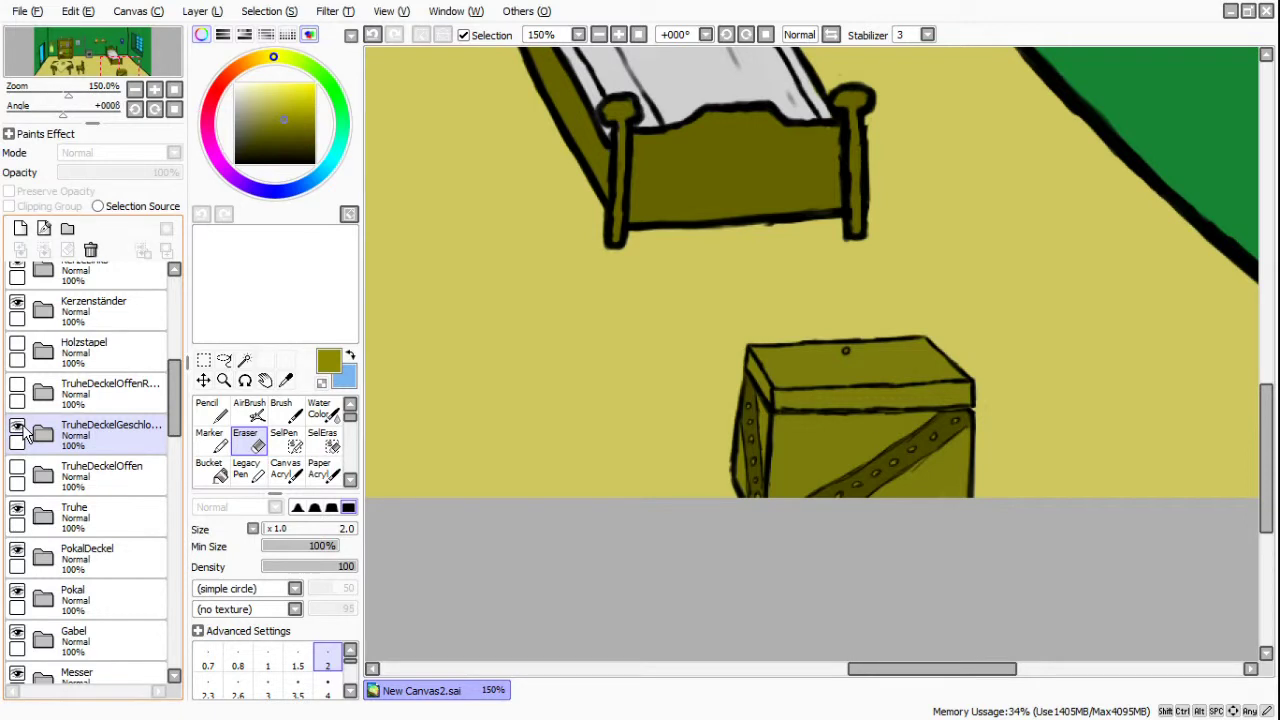
pyautogui.click(24, 402)
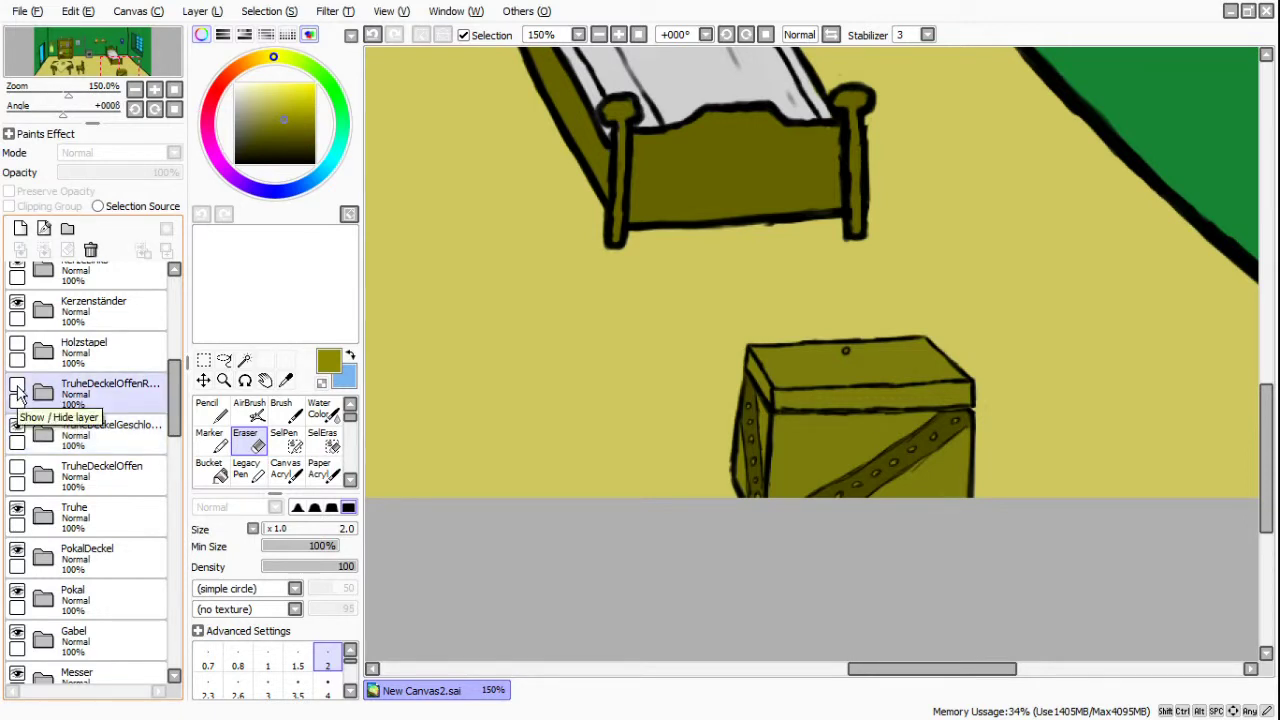
pyautogui.click(18, 390)
pyautogui.click(20, 440)
pyautogui.click(18, 426)
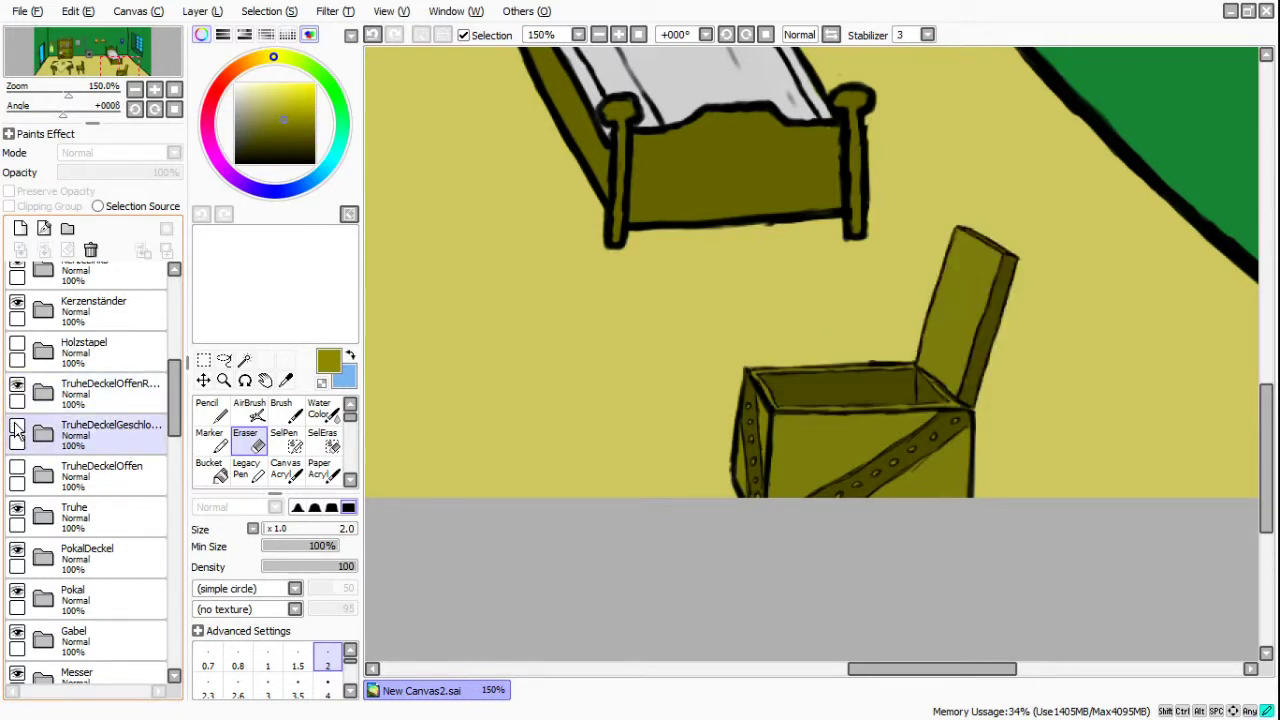
pyautogui.click(18, 358)
pyautogui.click(18, 346)
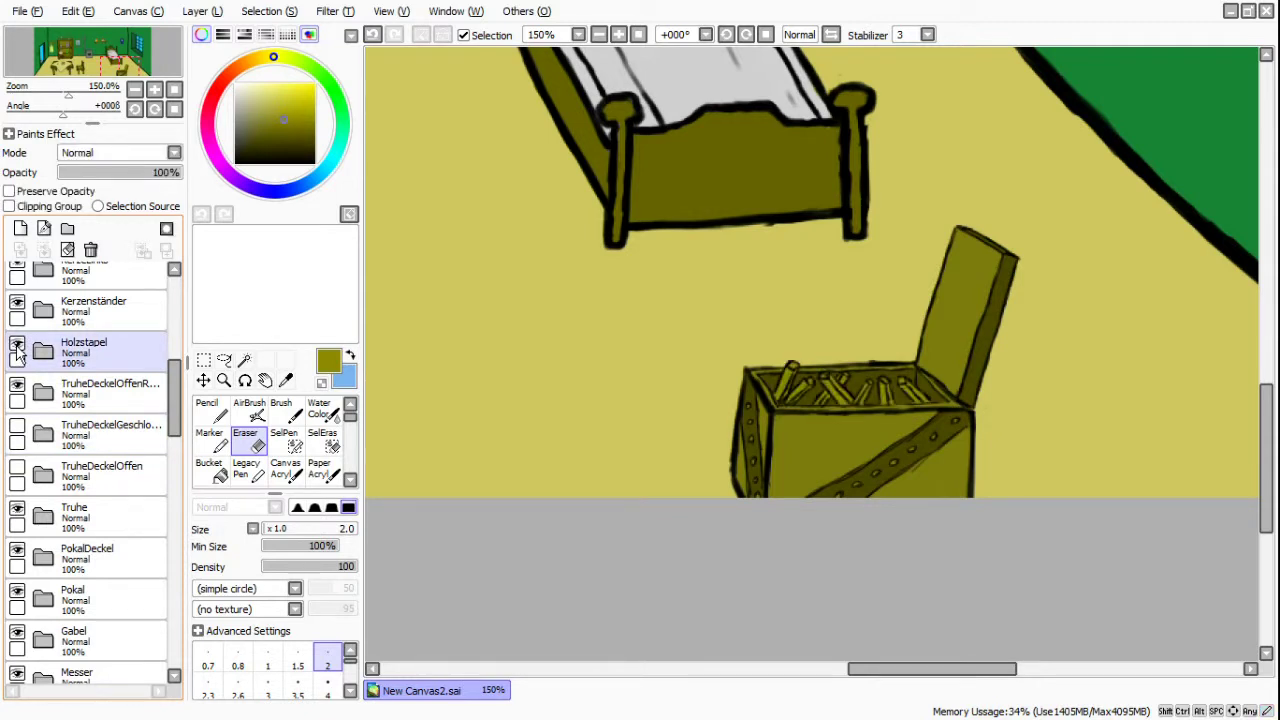
pyautogui.click(17, 347)
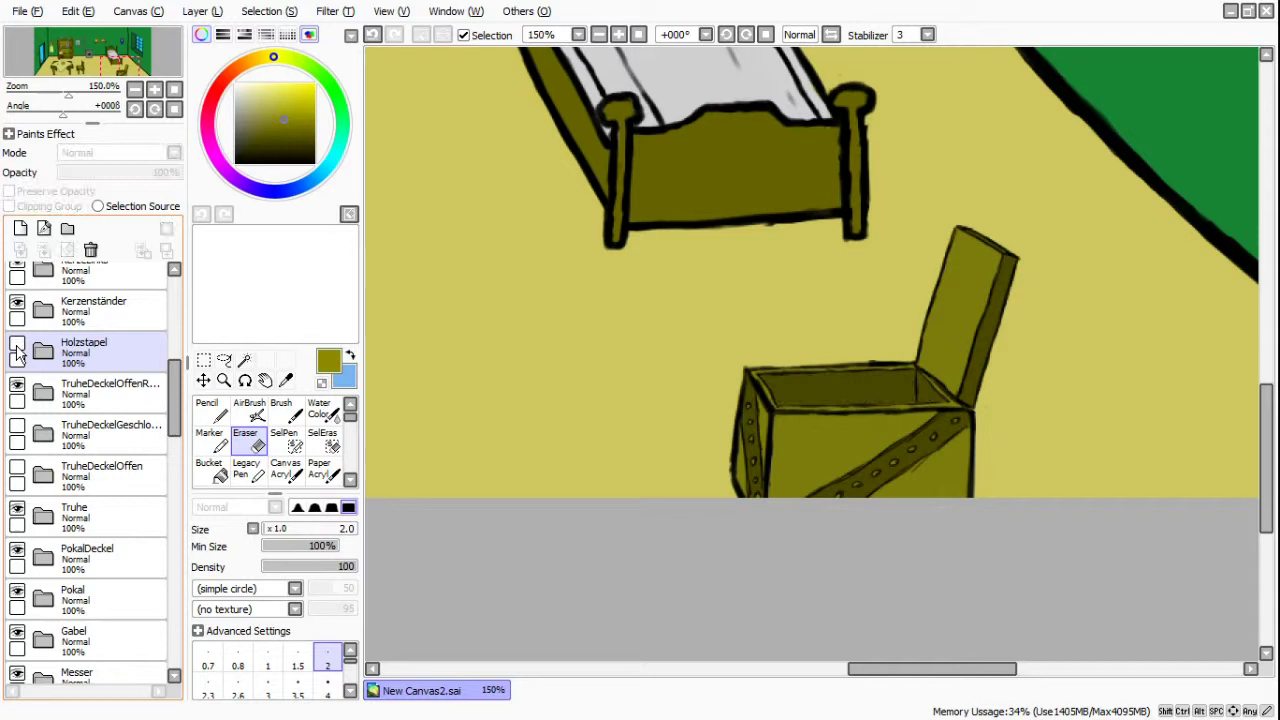
# - Hide the right-opening lid and toggle the closed and TruheDeckelOffen lid folders to compare them on the empty chest
pyautogui.click(18, 440)
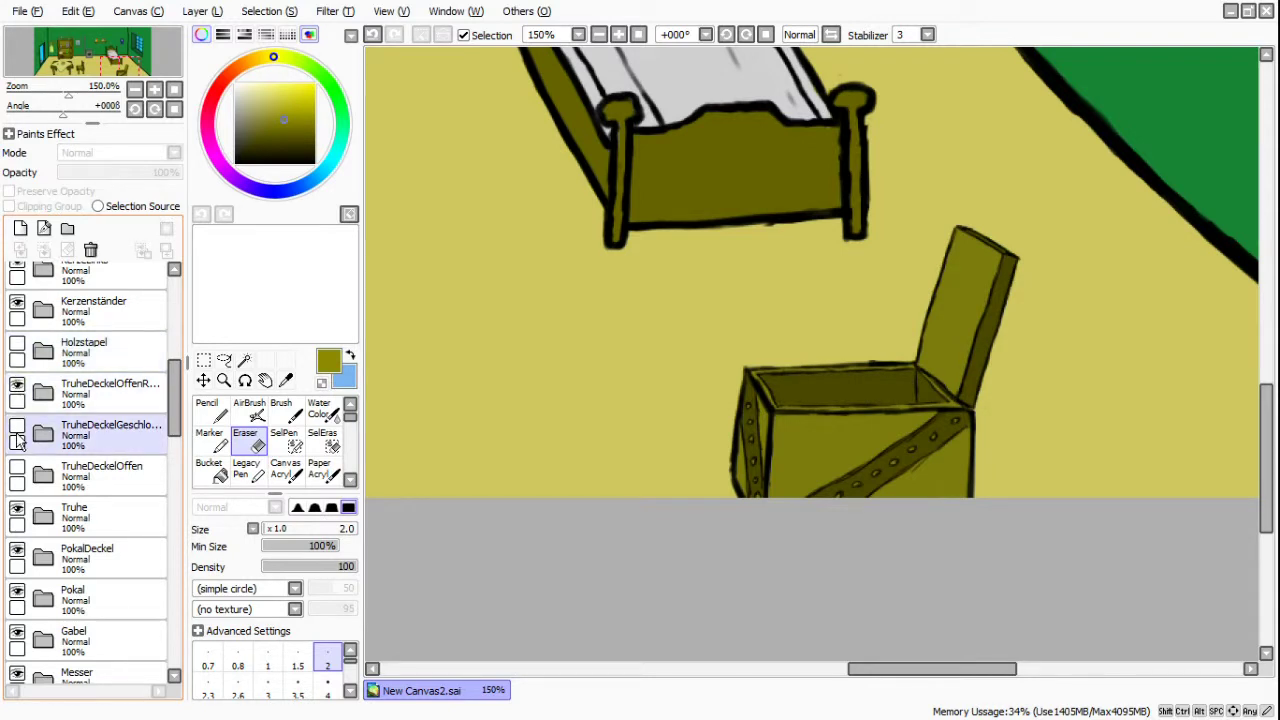
pyautogui.click(17, 428)
pyautogui.click(17, 430)
pyautogui.click(17, 388)
pyautogui.click(17, 440)
pyautogui.click(17, 478)
pyautogui.click(17, 467)
pyautogui.click(17, 467)
pyautogui.click(16, 431)
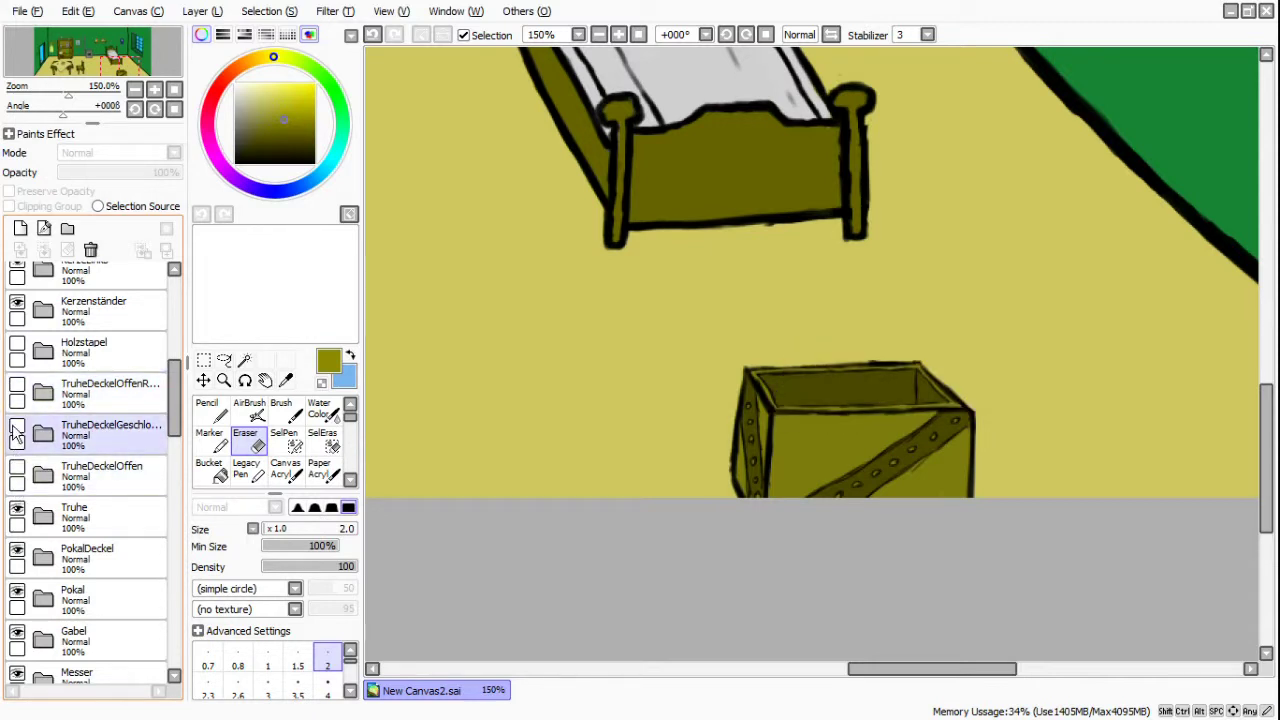
pyautogui.click(17, 429)
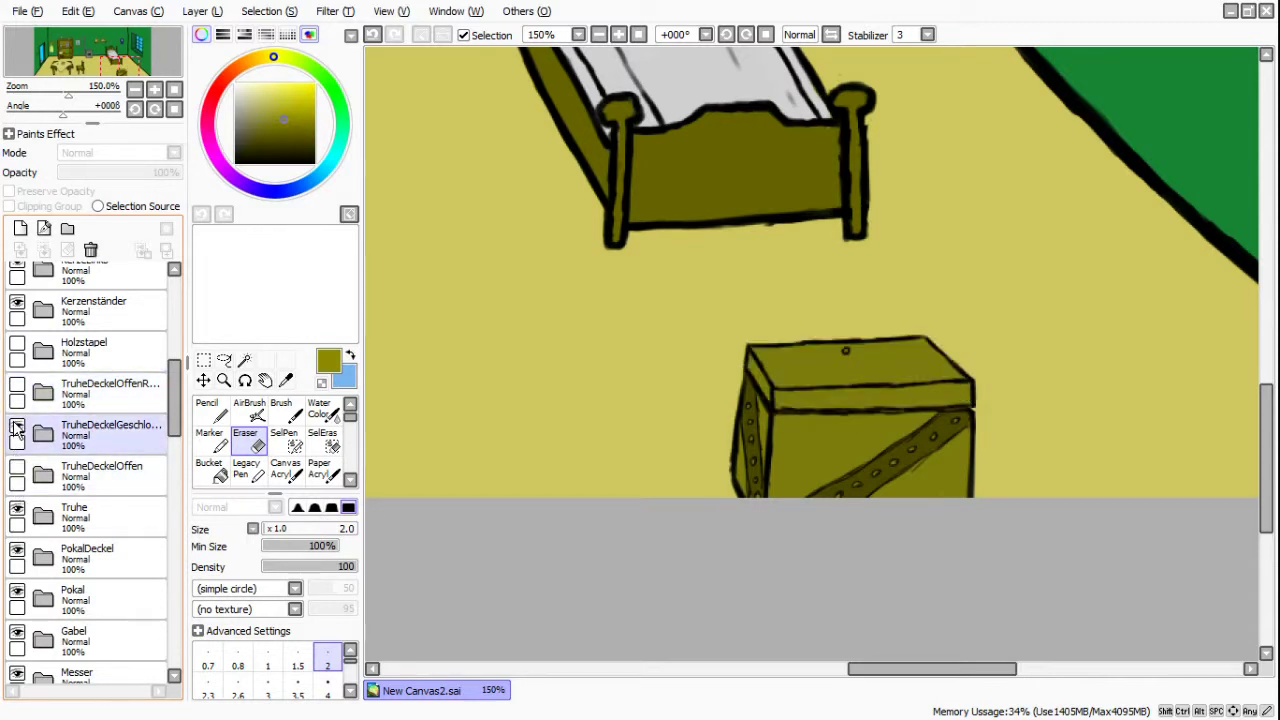
pyautogui.click(17, 428)
pyautogui.click(17, 392)
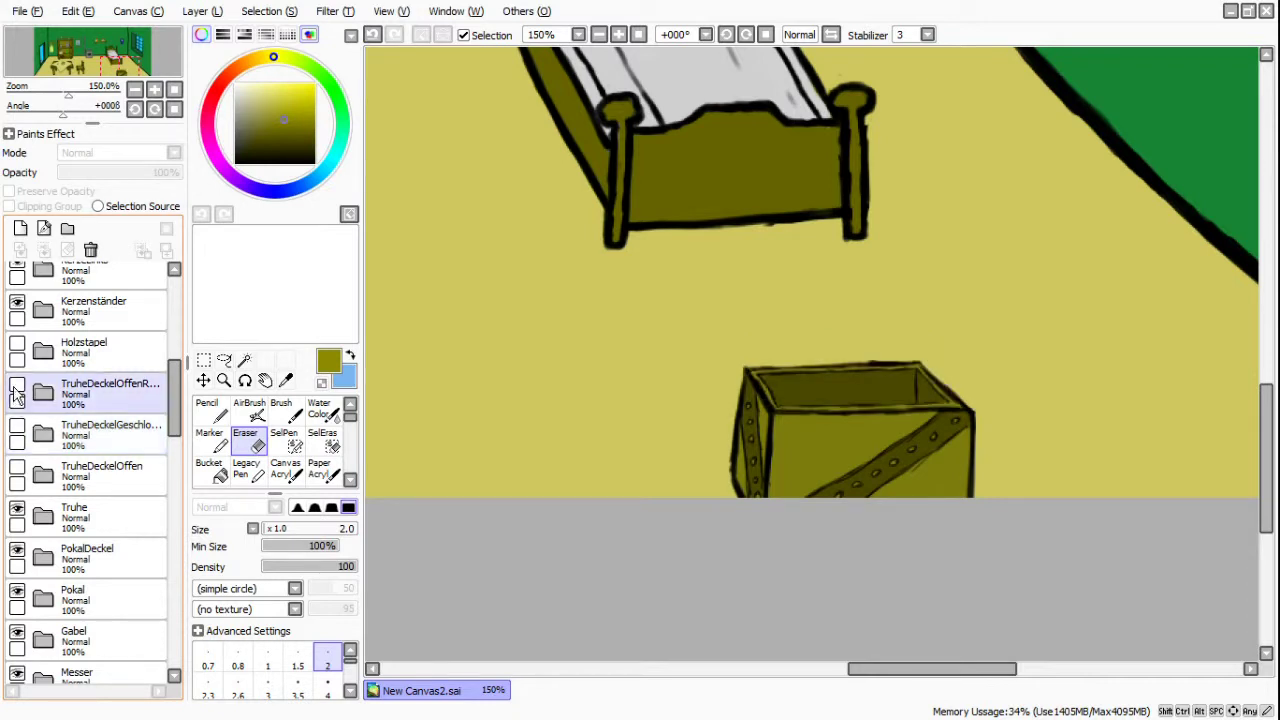
# - Show the TruheDeckelOffen lid variant that opens to the right and toggle the Holzstapel folder, leaving the sticks visible in the chest
pyautogui.click(17, 386)
pyautogui.click(17, 352)
pyautogui.click(17, 346)
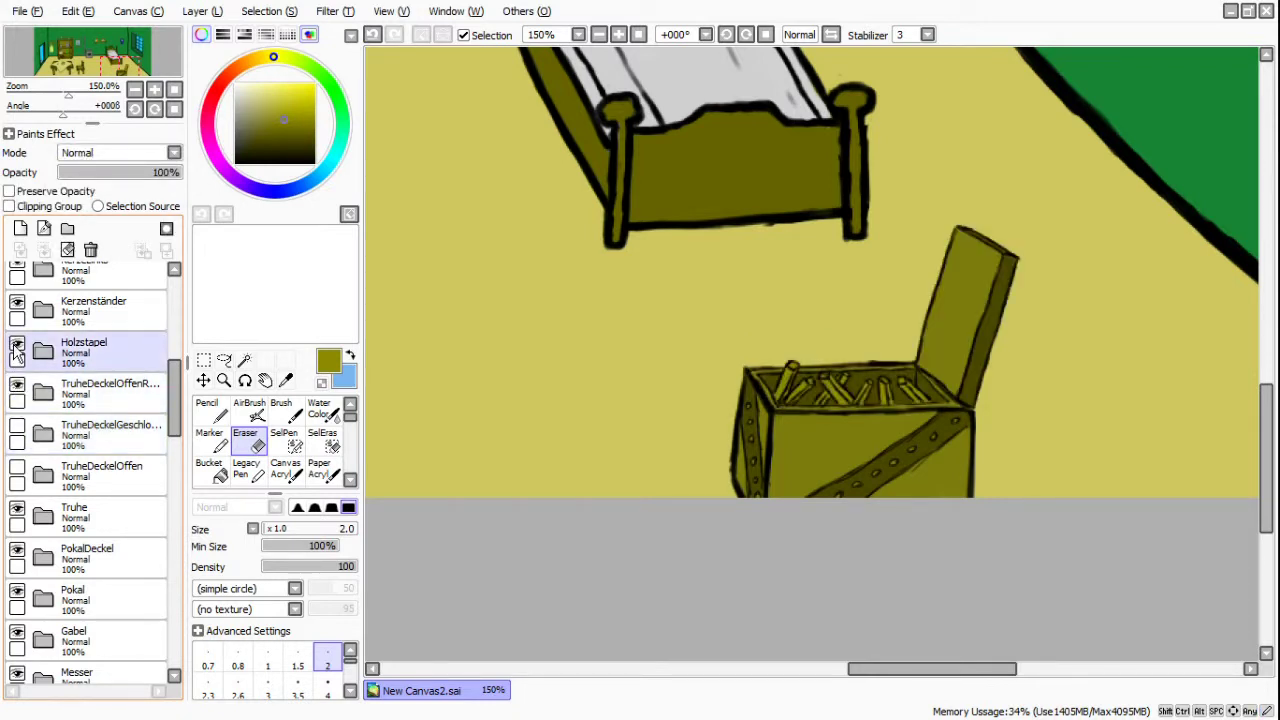
pyautogui.click(17, 346)
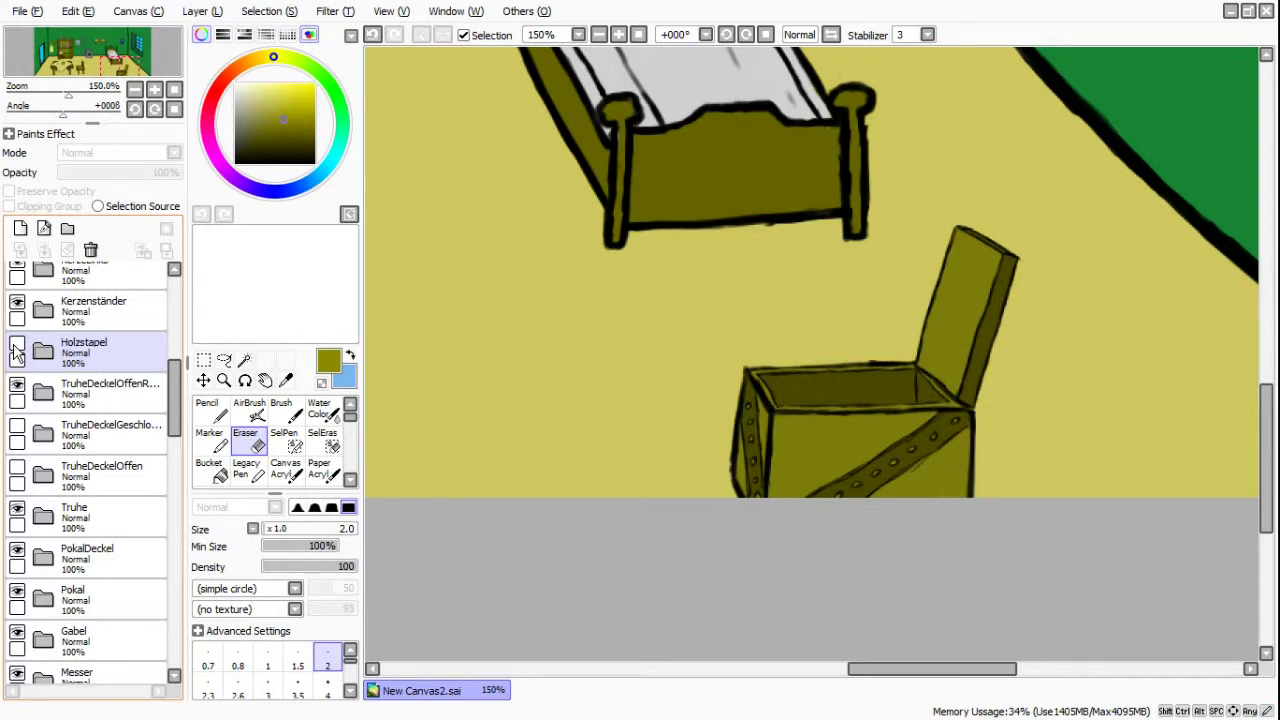
pyautogui.click(17, 346)
pyautogui.click(17, 346)
pyautogui.click(17, 346)
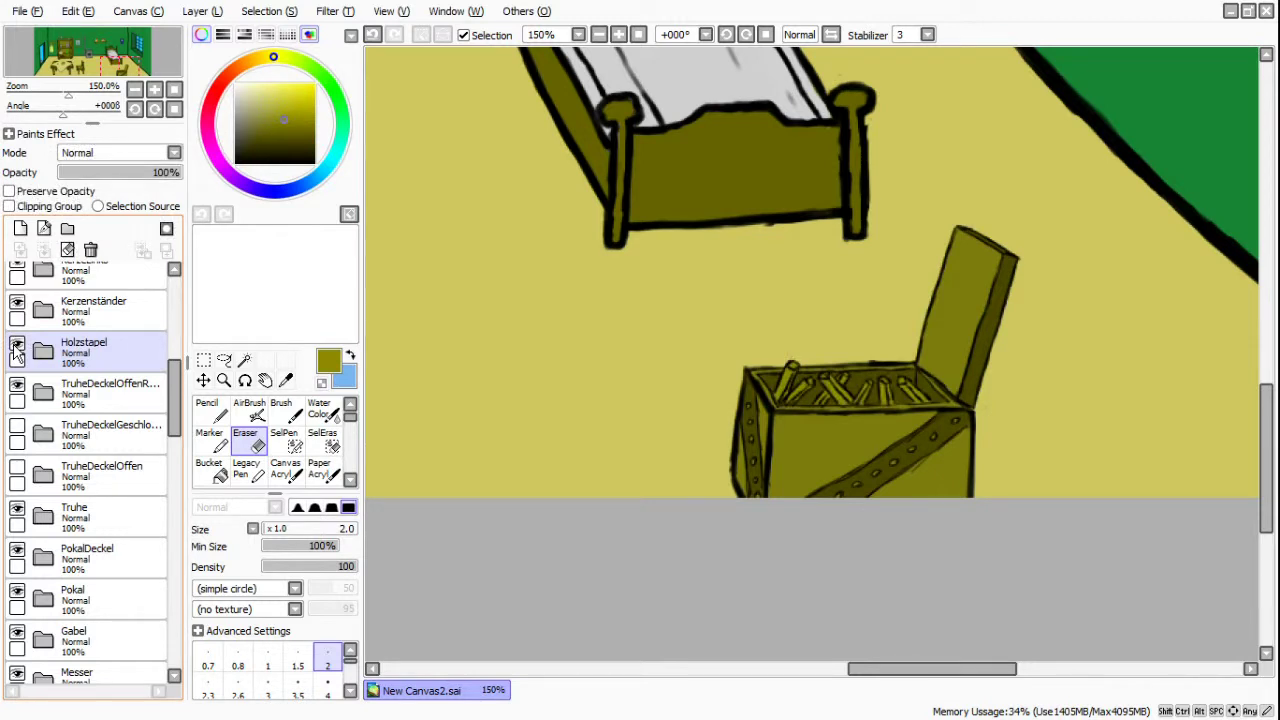
pyautogui.scroll(4, 480, 369)
pyautogui.scroll(-4, 525, 369)
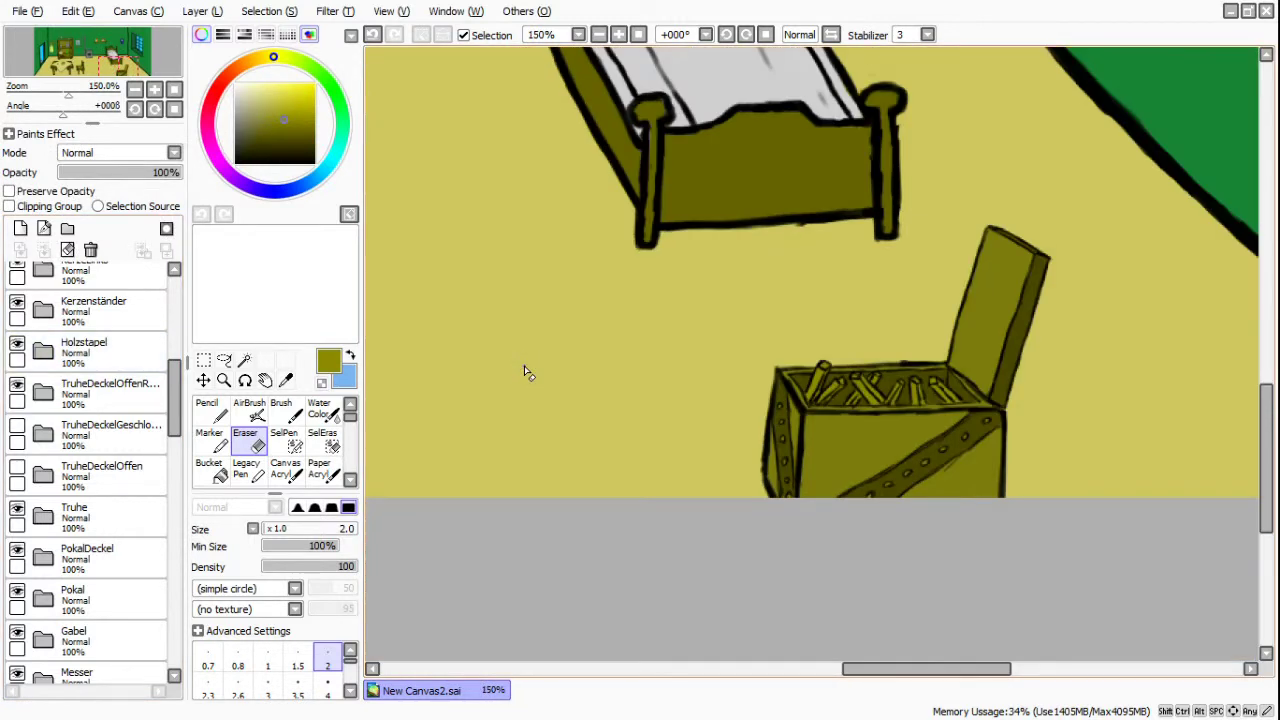
# - Toggle the apple folders of the fruit basket on the table, leaving ApfelMitte, ApfelRechts and ApfelLinks hidden, and inspect the empty basket
pyautogui.moveTo(866, 680); pyautogui.dragTo(630, 678)
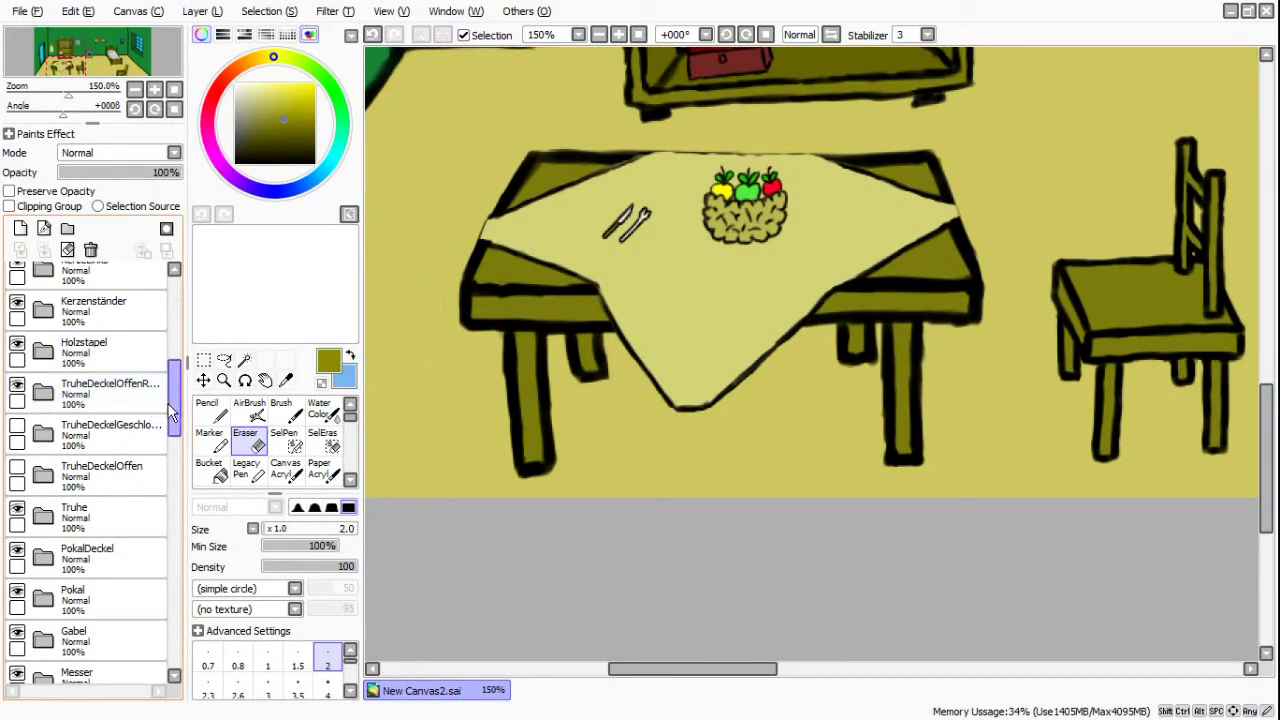
pyautogui.moveTo(176, 430); pyautogui.dragTo(180, 545)
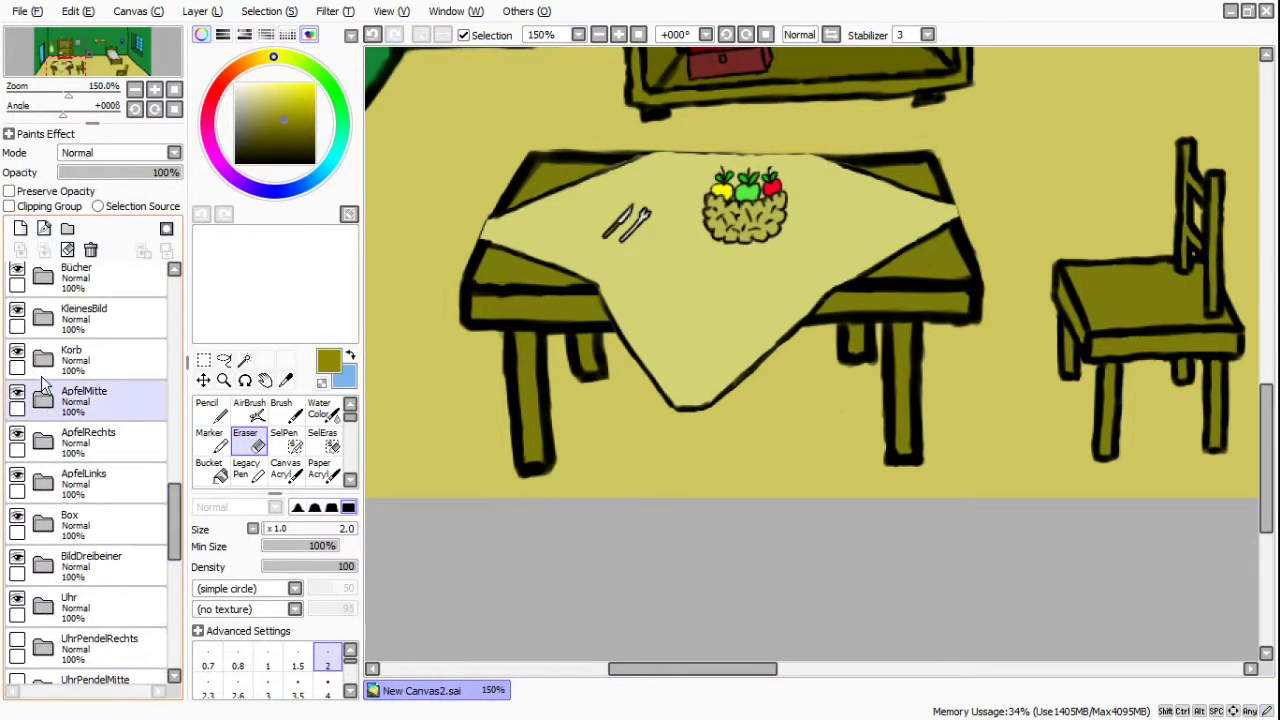
pyautogui.click(17, 394)
pyautogui.click(17, 394)
pyautogui.click(22, 442)
pyautogui.click(17, 437)
pyautogui.click(17, 437)
pyautogui.click(17, 437)
pyautogui.click(18, 401)
pyautogui.click(18, 395)
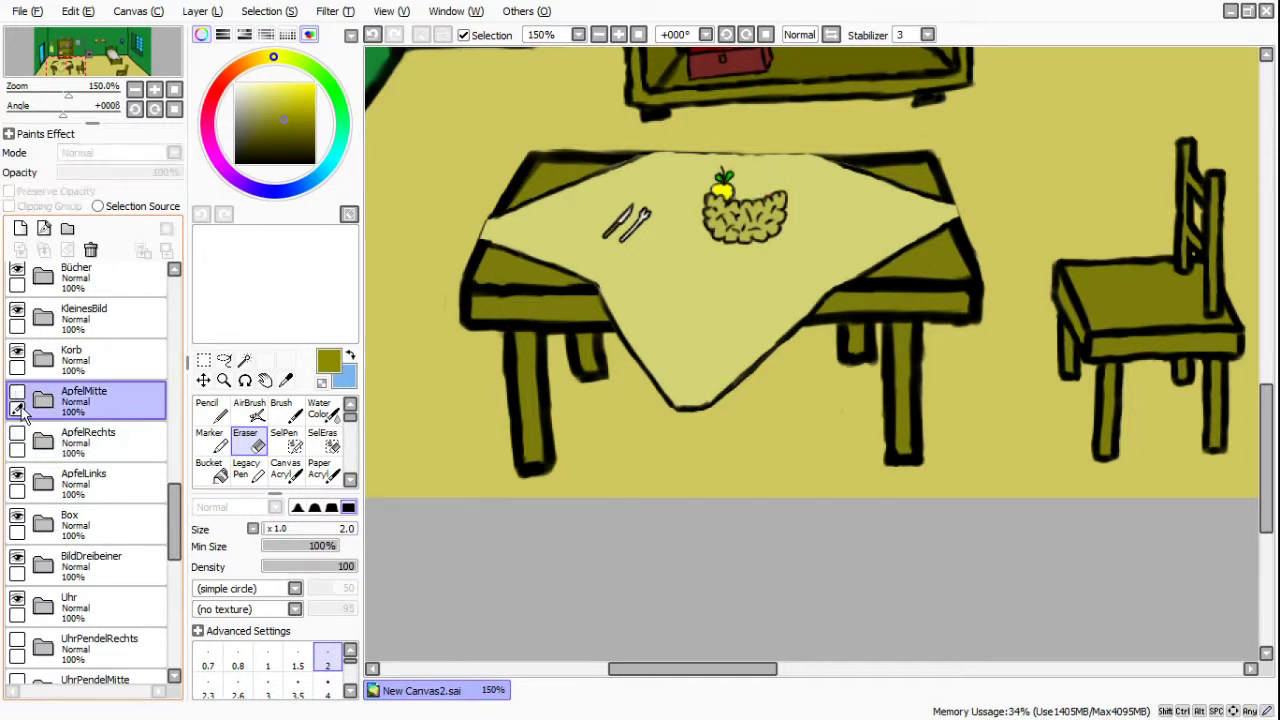
pyautogui.click(18, 478)
pyautogui.scroll(2, 794, 190)
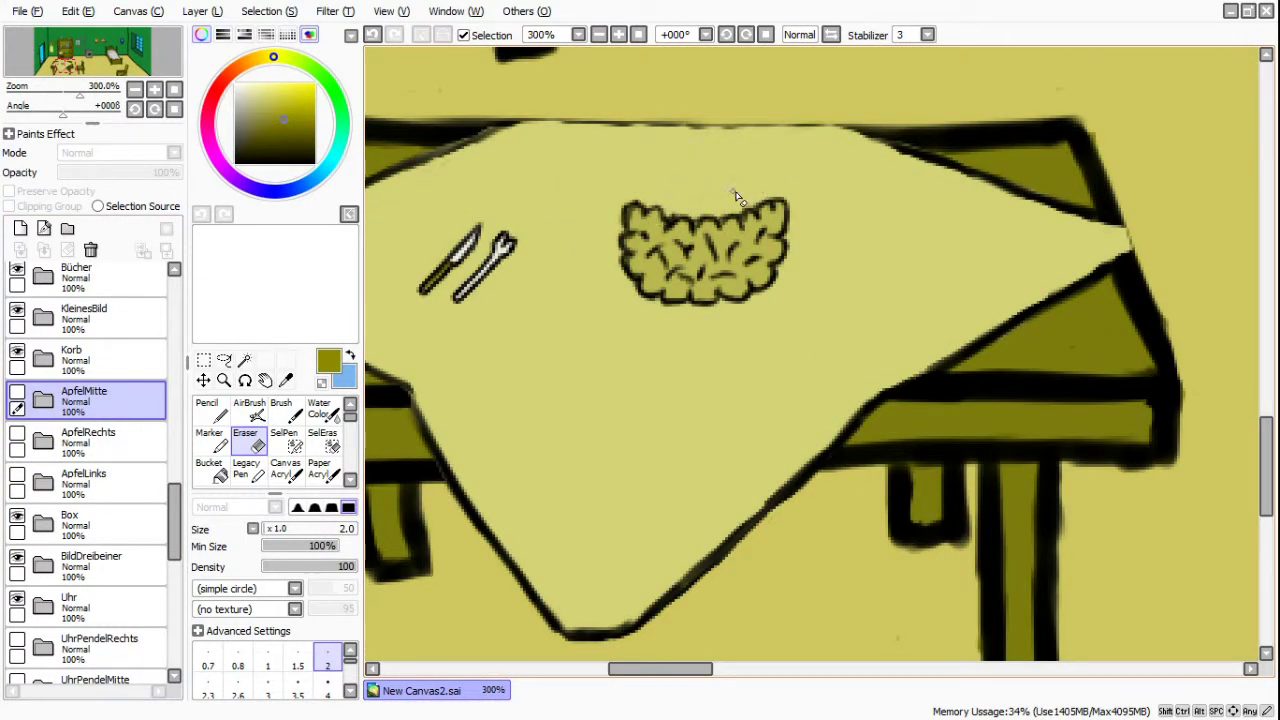
pyautogui.scroll(-2, 688, 215)
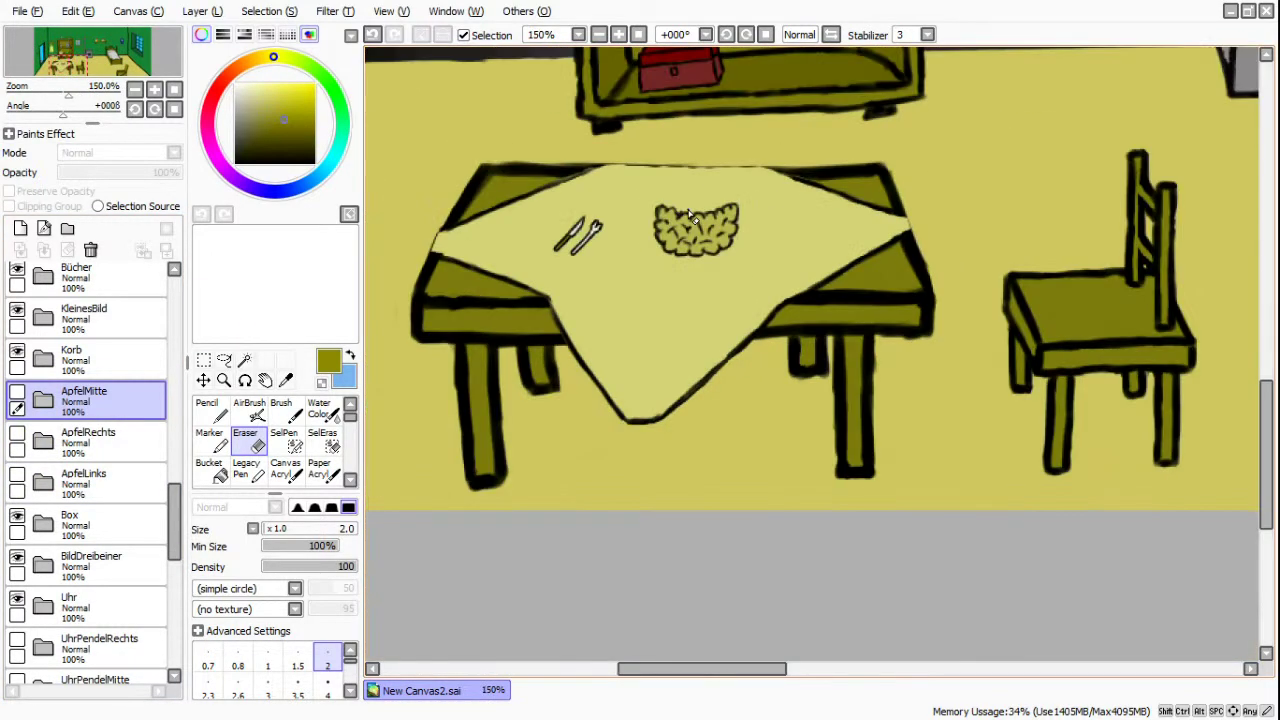